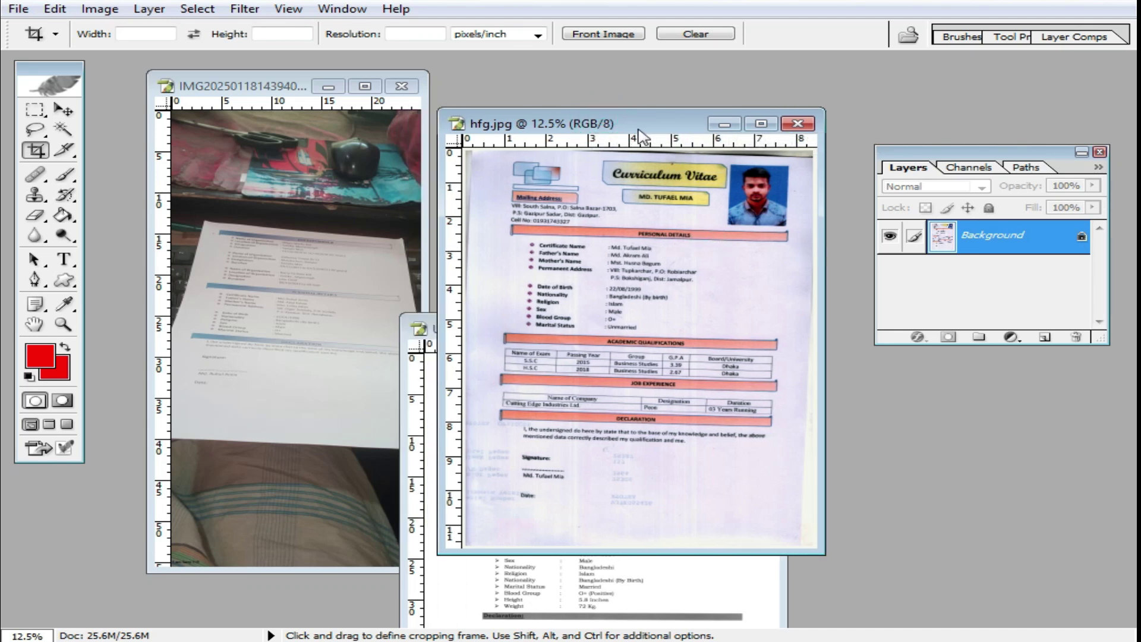
Try to open the lower WhatsApp image from the desktop in Photoshop.
drag(641, 132, 687, 119)
click(1013, 10)
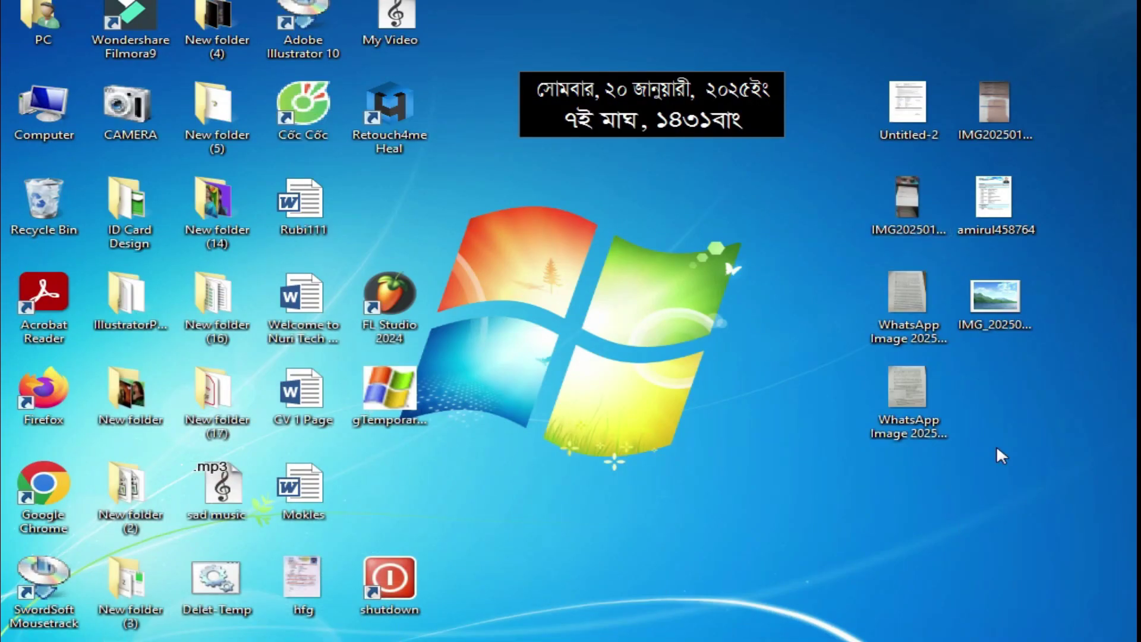
mouse_move(907, 420)
mouse_down()
mouse_move(698, 565)
mouse_move(309, 640)
mouse_move(226, 641)
mouse_move(740, 344)
mouse_up()
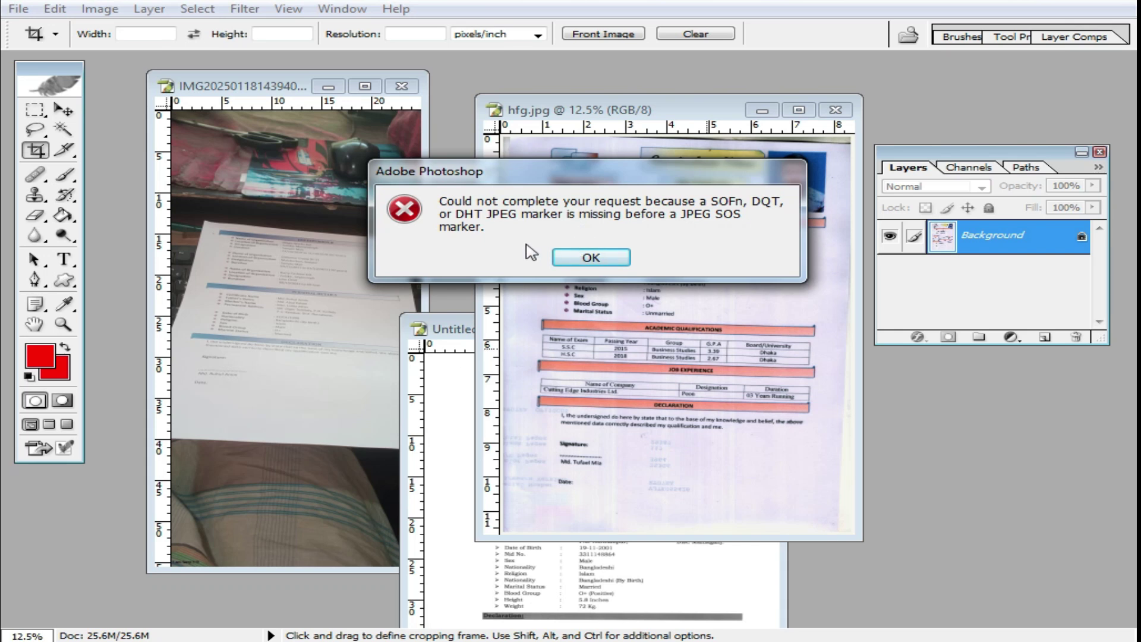
click(591, 257)
Examine the header, personal details and paper background of hfg.jpg at several magnifications in a maximized window.
double_click(700, 110)
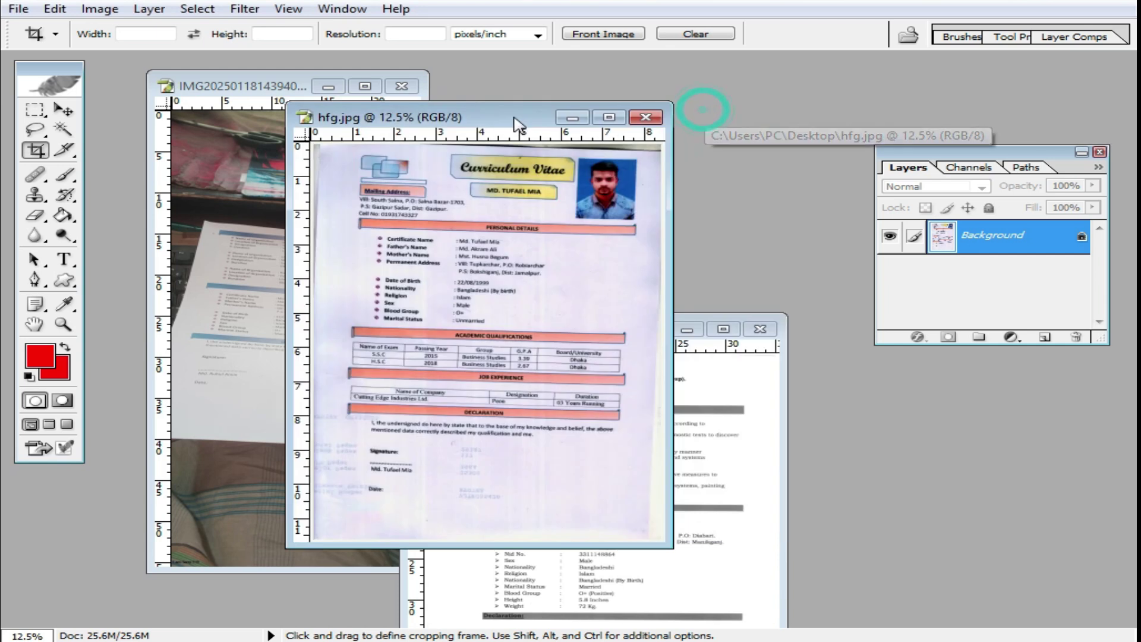
ctrl+click(611, 314)
ctrl+click(612, 313)
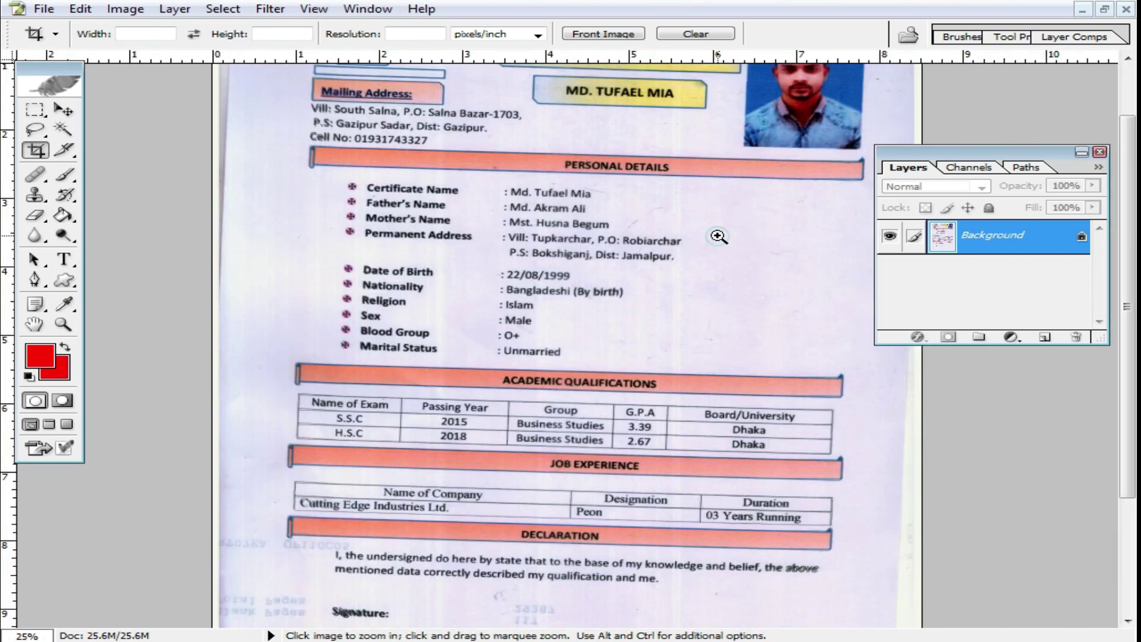
ctrl+click(718, 236)
ctrl+click(713, 235)
drag(603, 205, 803, 316)
drag(408, 293, 559, 432)
click(395, 307)
click(214, 272)
click(217, 291)
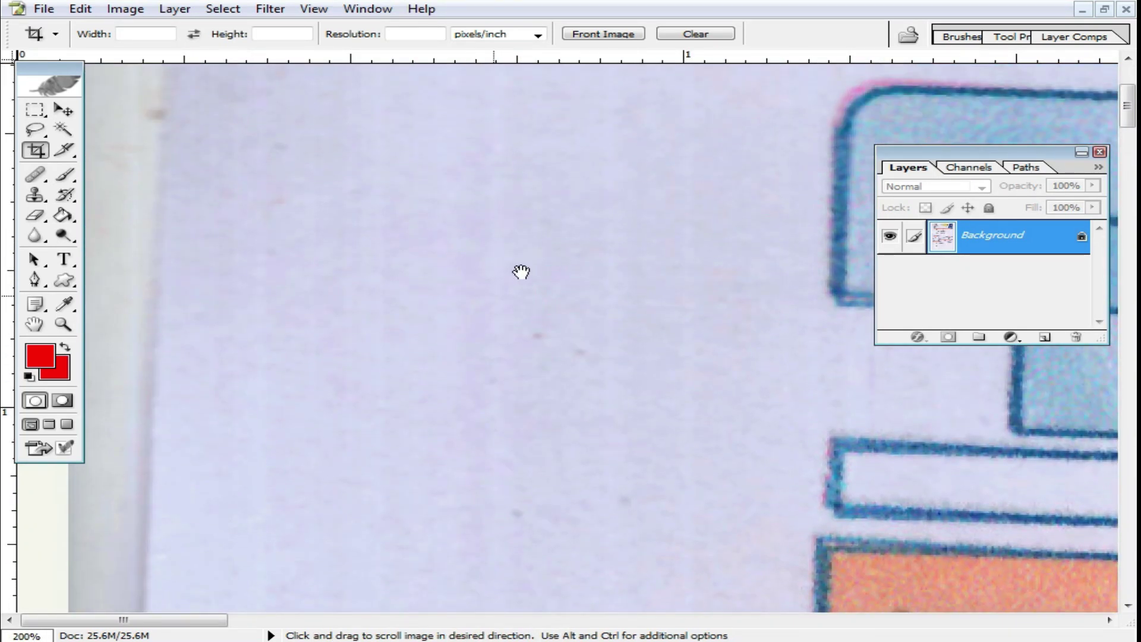
drag(551, 237, 447, 406)
alt+click(555, 265)
alt+click(556, 265)
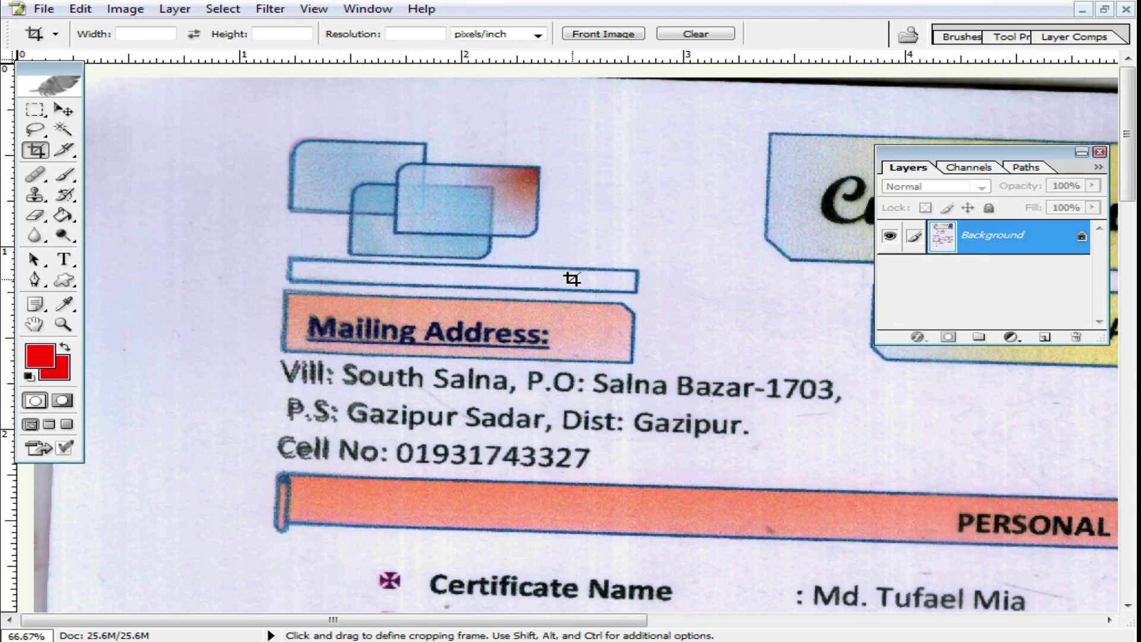
alt+click(683, 288)
alt+click(612, 280)
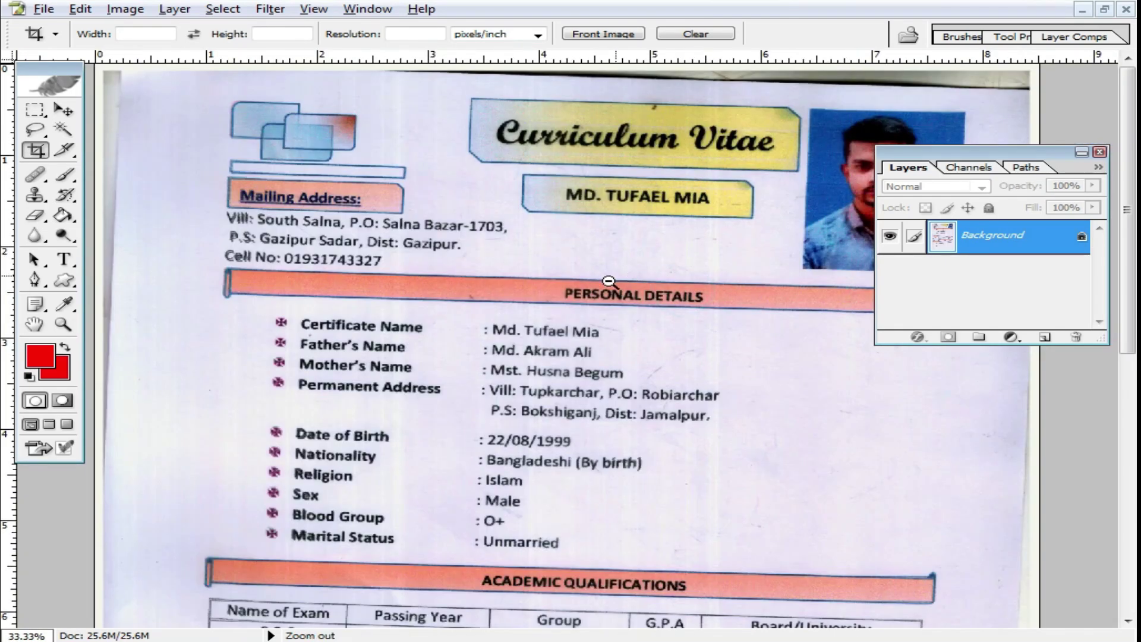
alt+click(667, 362)
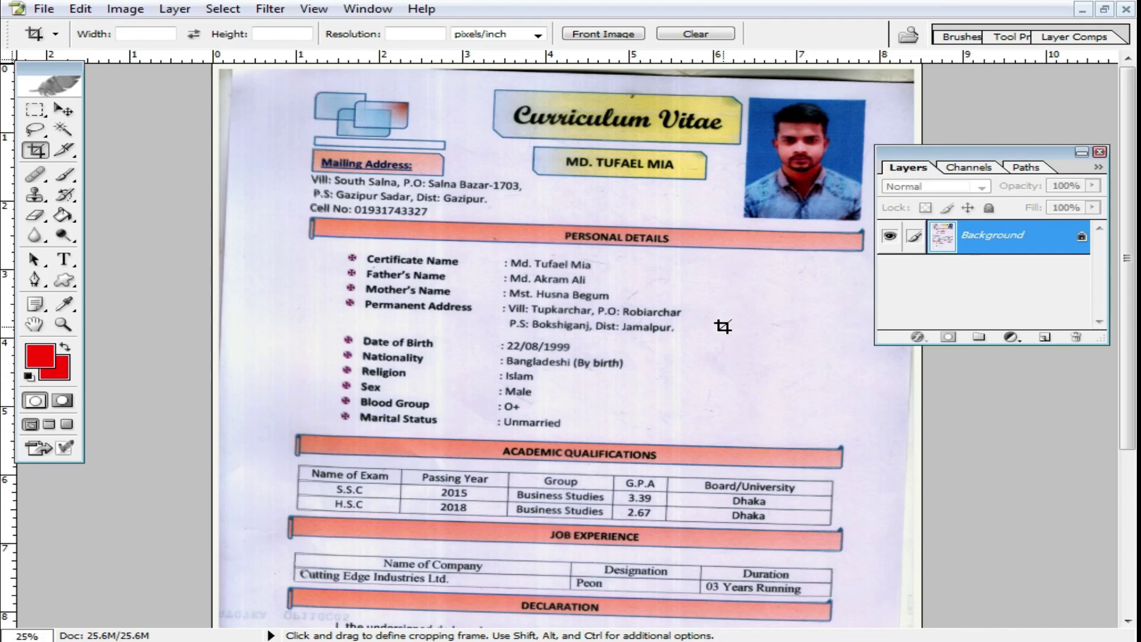
alt+click(584, 263)
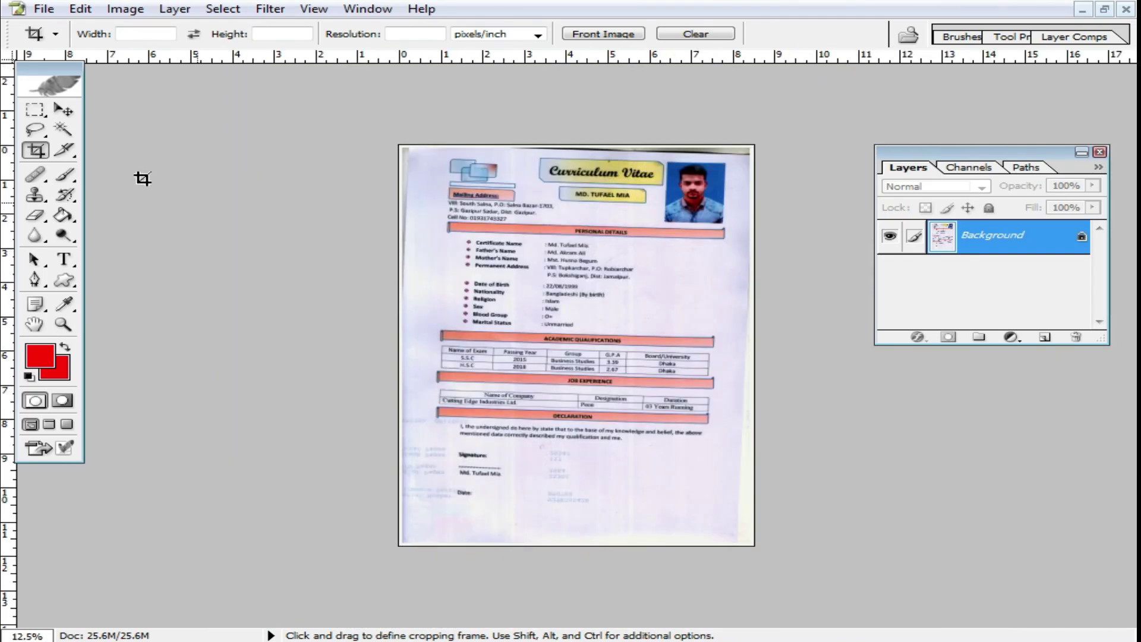
Crop hfg.jpg with Perspective on, fitting the crop corners to the skewed page and trimming its dark edges.
key(ctrl+plus)
key(ctrl+0)
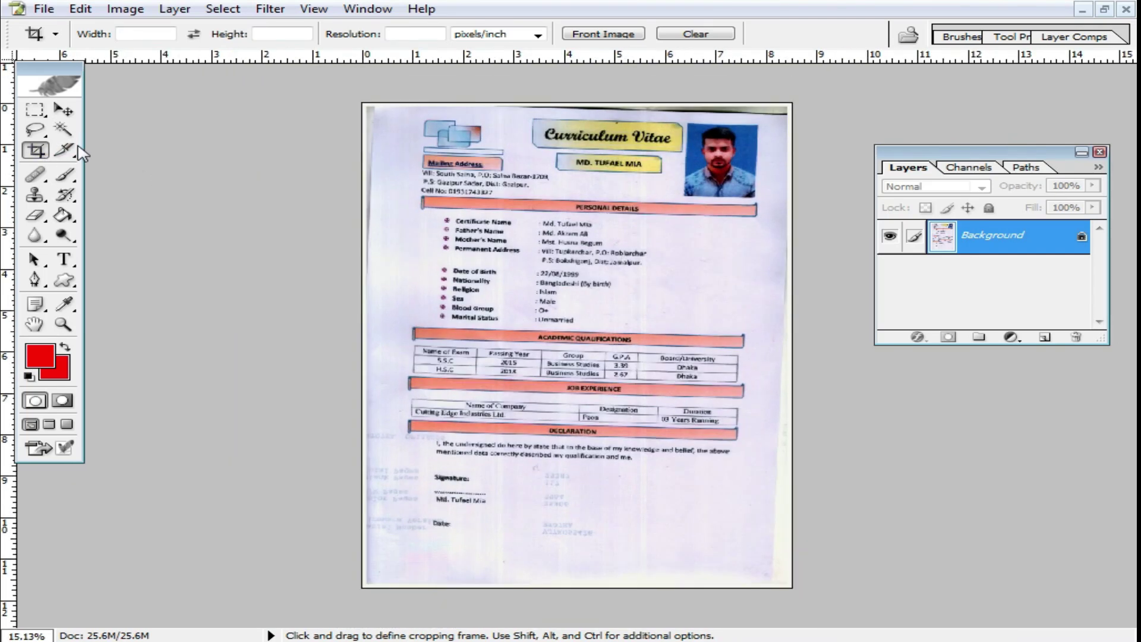
click(695, 34)
drag(376, 111, 773, 555)
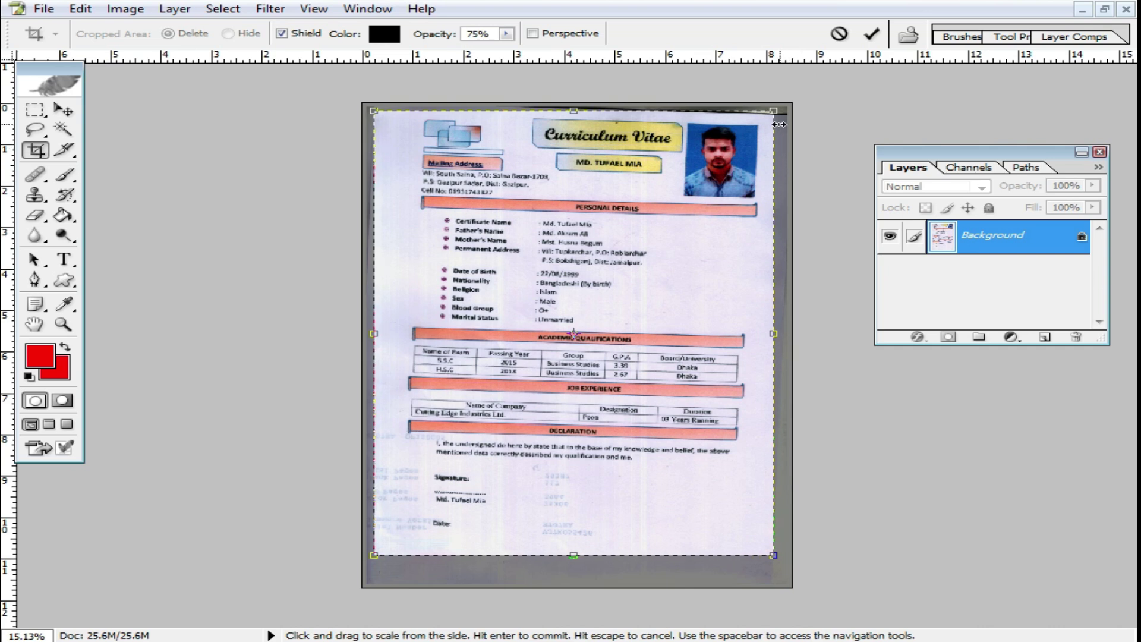
click(532, 33)
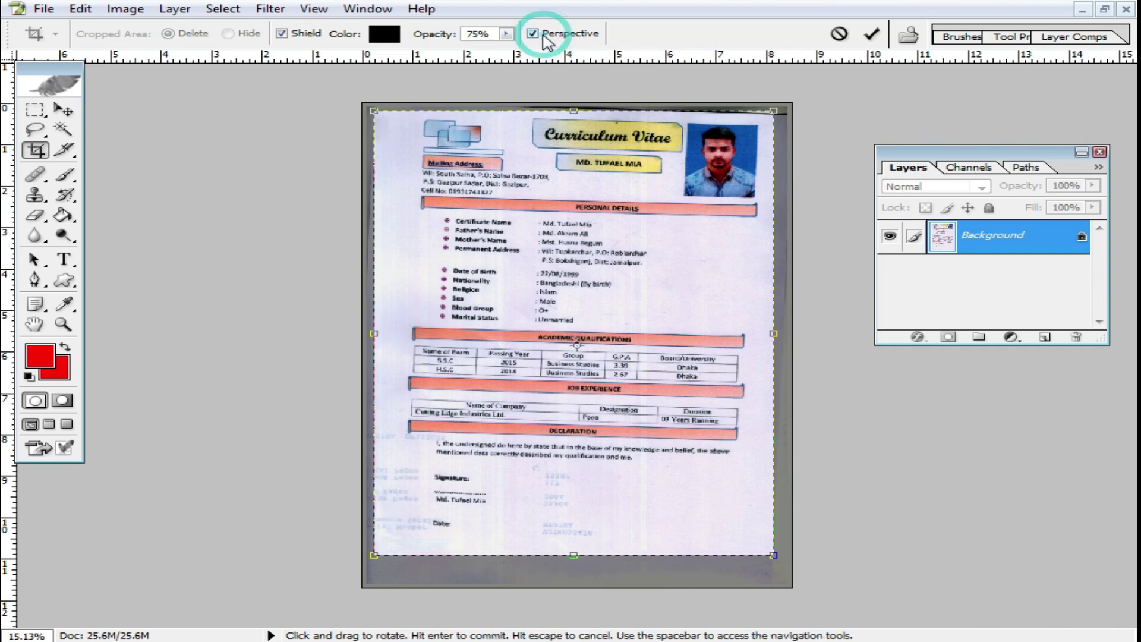
drag(773, 110, 786, 124)
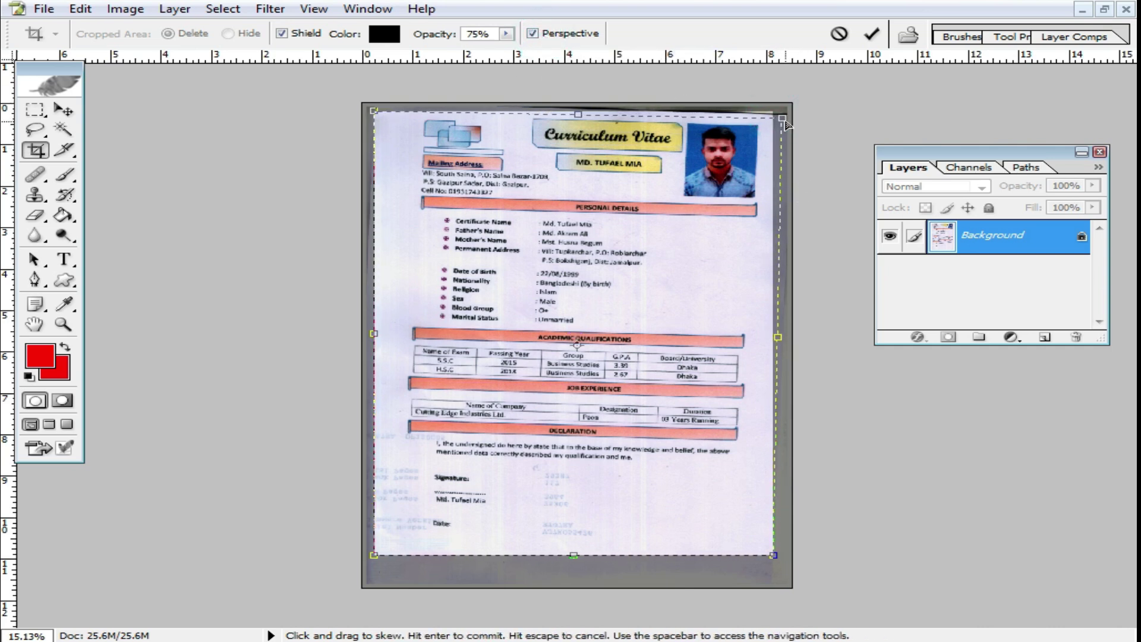
drag(378, 113, 401, 121)
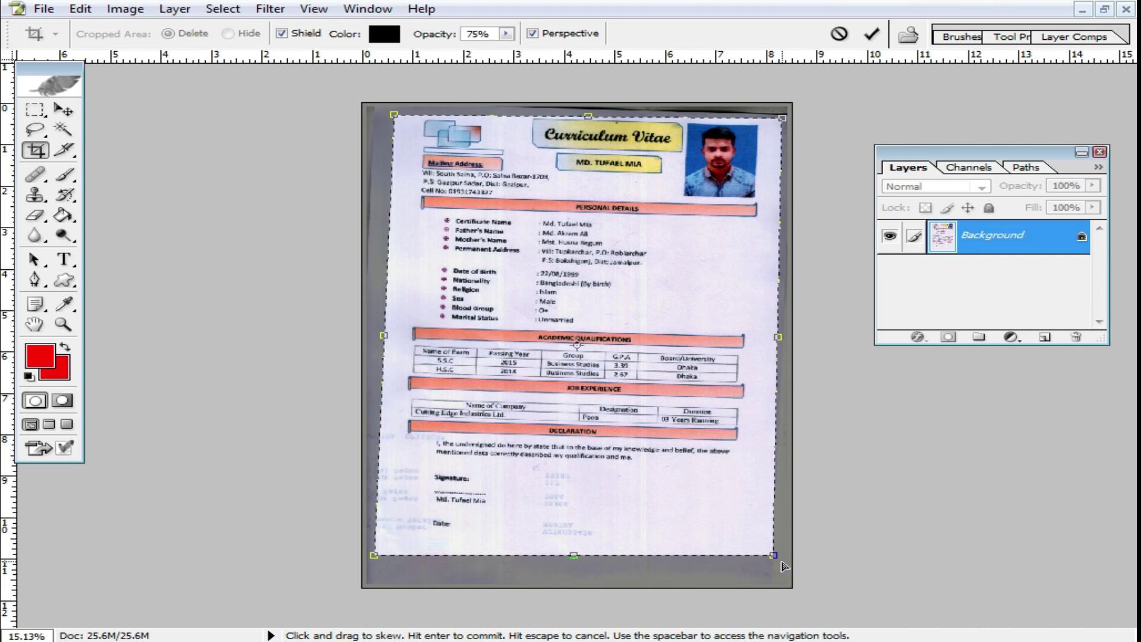
drag(773, 555, 766, 557)
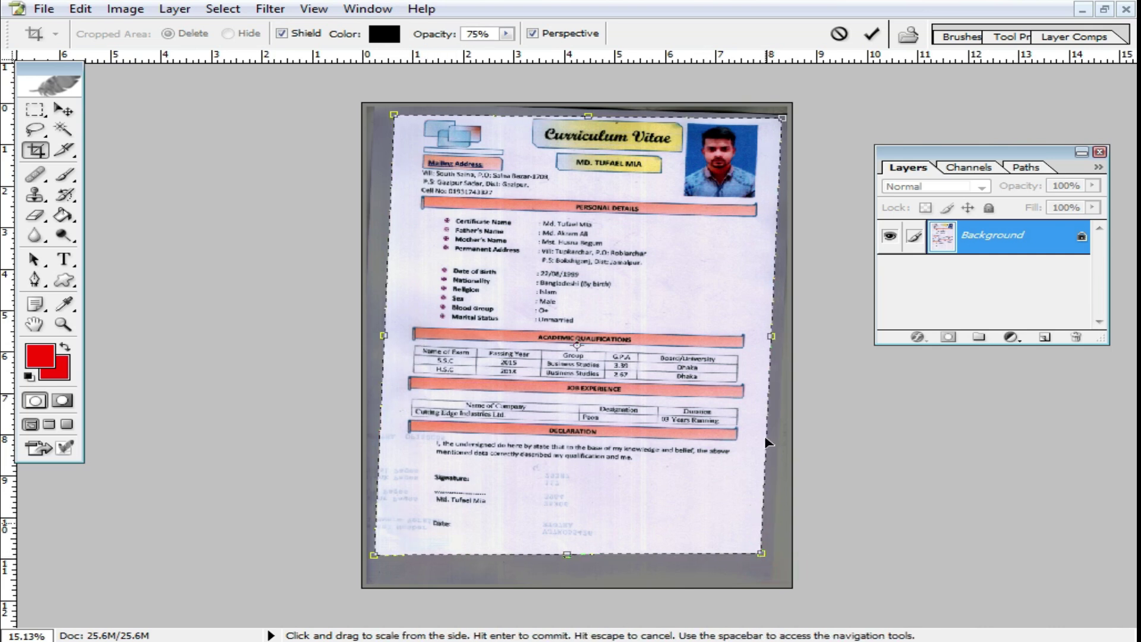
double_click(630, 426)
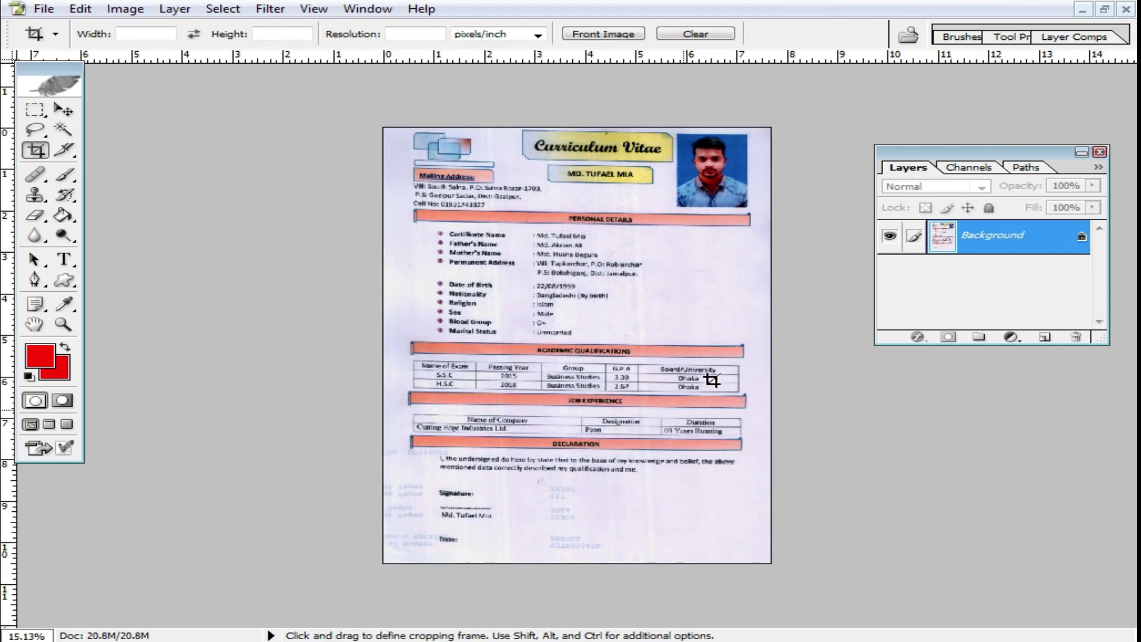
key(ctrl+0)
ctrl+click(653, 208)
ctrl+click(661, 189)
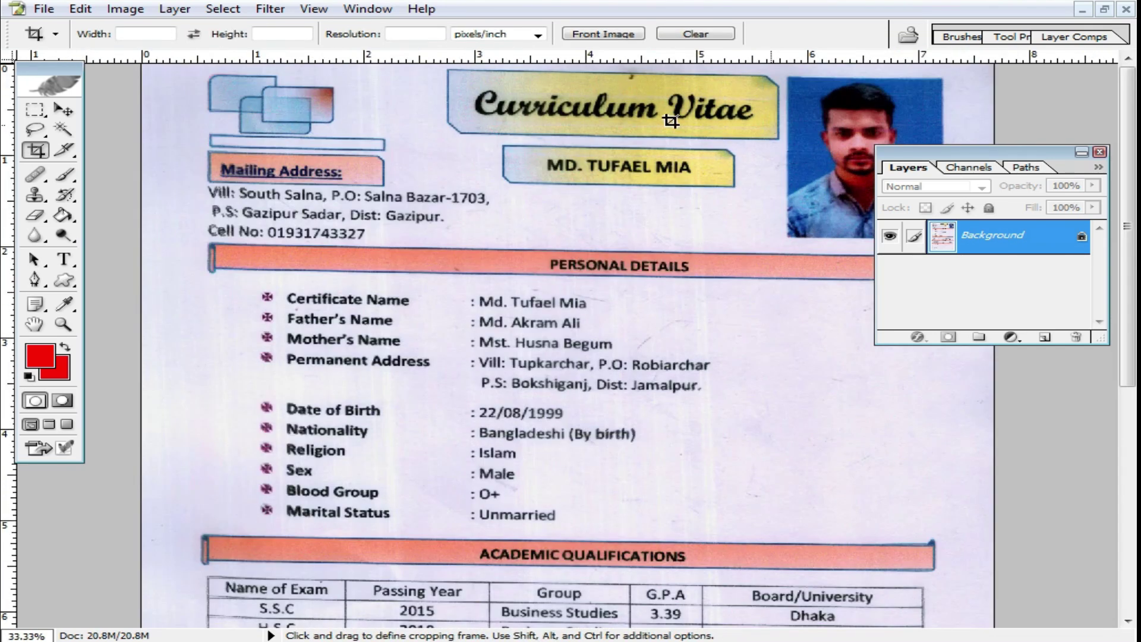
alt+click(651, 347)
drag(455, 121, 776, 107)
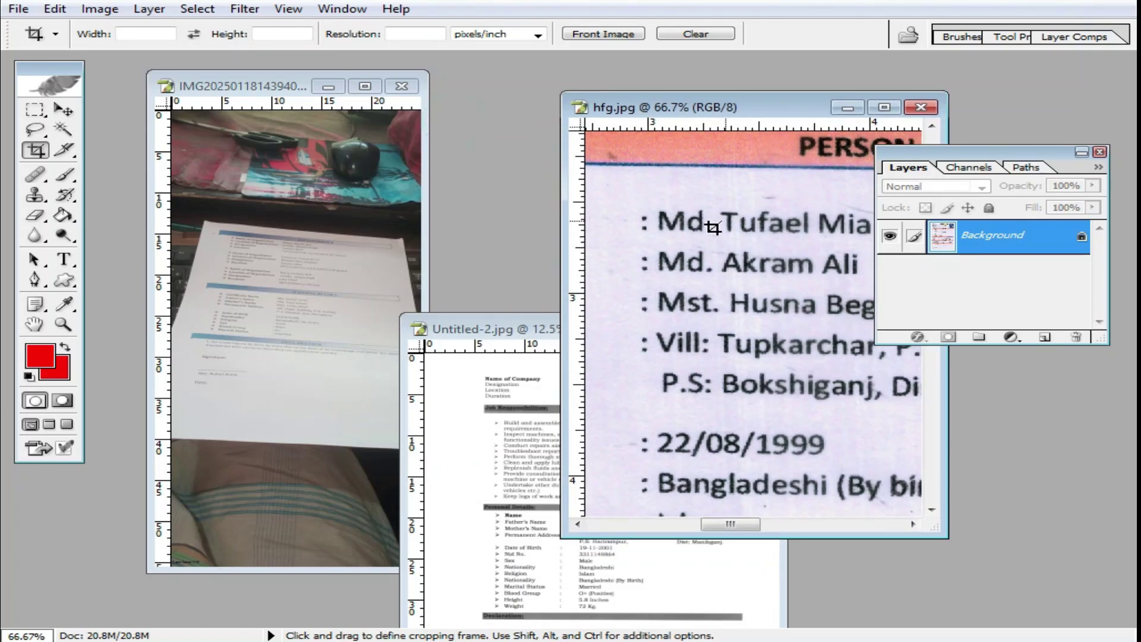
click(251, 211)
double_click(262, 85)
key(ctrl+0)
ctrl+click(619, 325)
ctrl+click(620, 325)
drag(420, 209, 712, 483)
drag(712, 210, 711, 248)
drag(421, 209, 452, 218)
drag(421, 485, 409, 453)
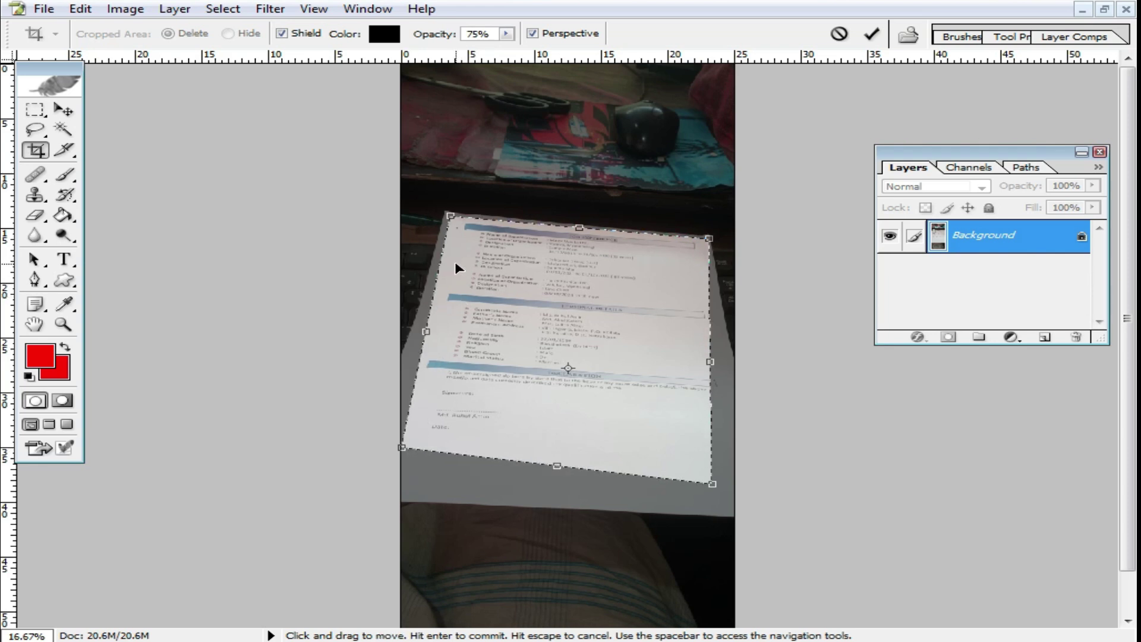
drag(451, 215, 458, 217)
drag(710, 482, 723, 469)
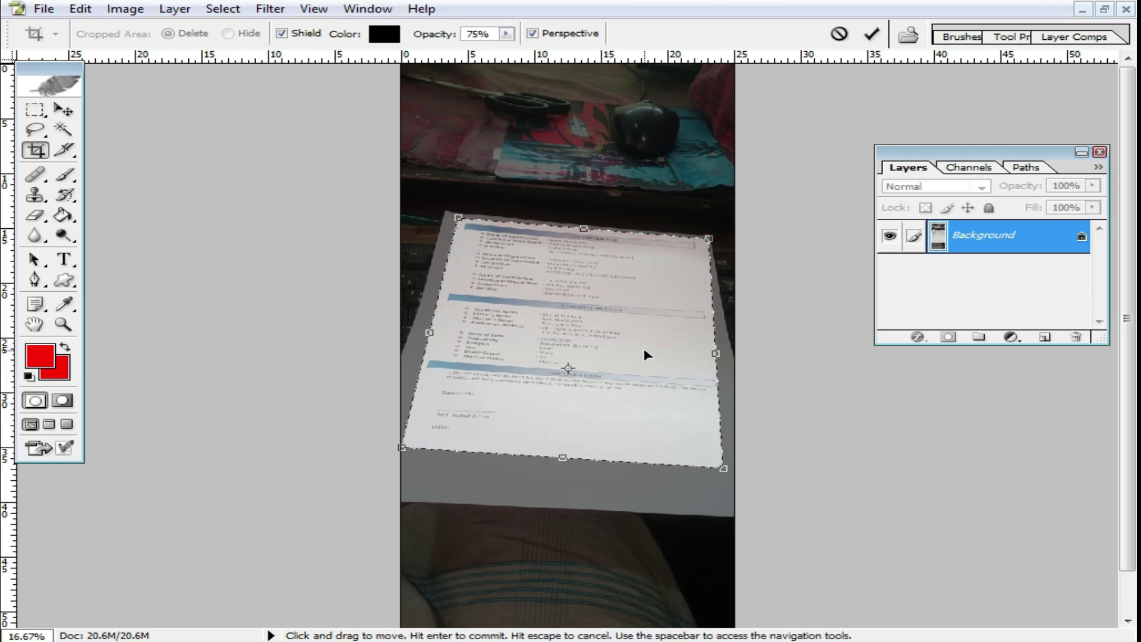
key(Return)
key(ctrl+0)
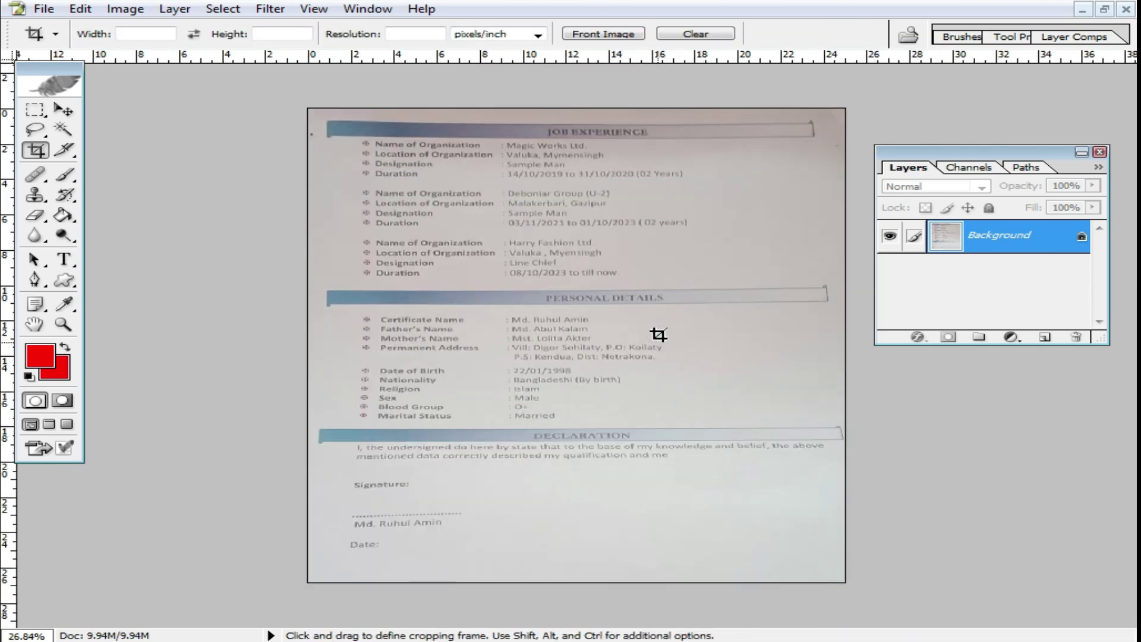
Return to hfg.jpg and examine the paper background around the personal details at several magnifications.
click(1109, 11)
drag(747, 119, 589, 116)
double_click(589, 117)
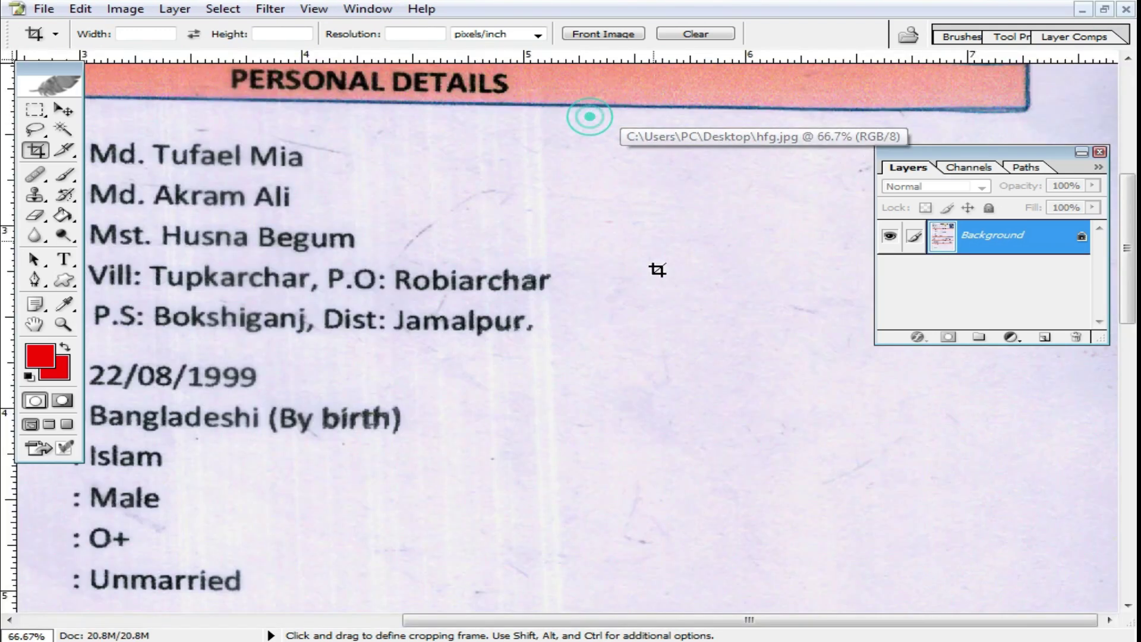
scroll(657, 270, down, 1)
alt+click(689, 315)
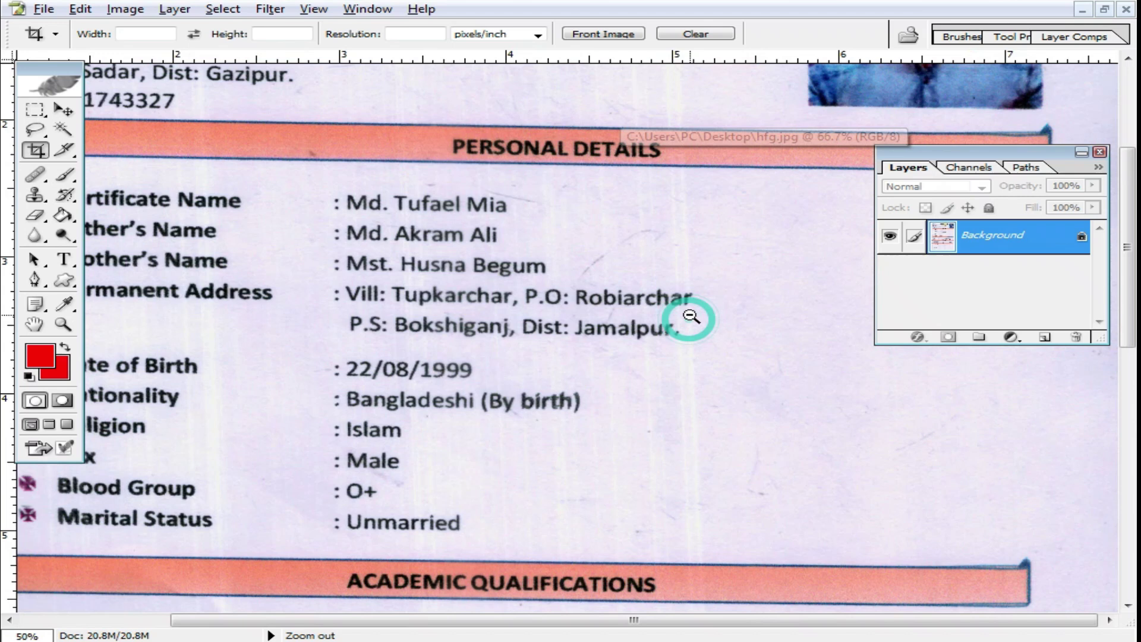
ctrl+click(831, 342)
ctrl+click(731, 295)
alt+click(578, 295)
alt+click(591, 309)
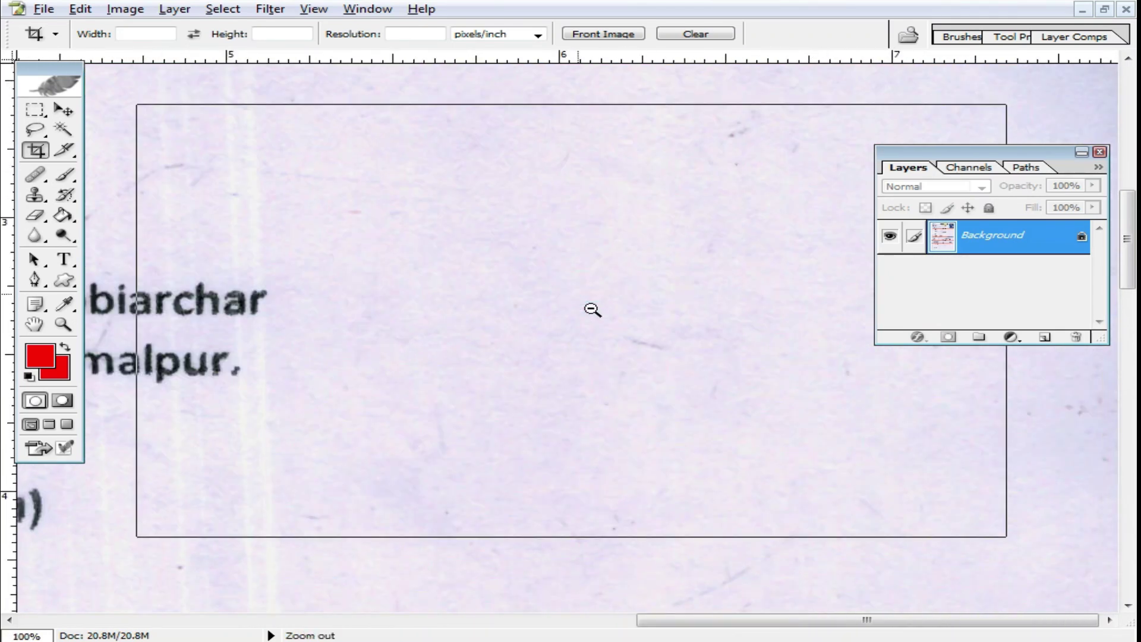
alt+click(593, 310)
alt+click(594, 311)
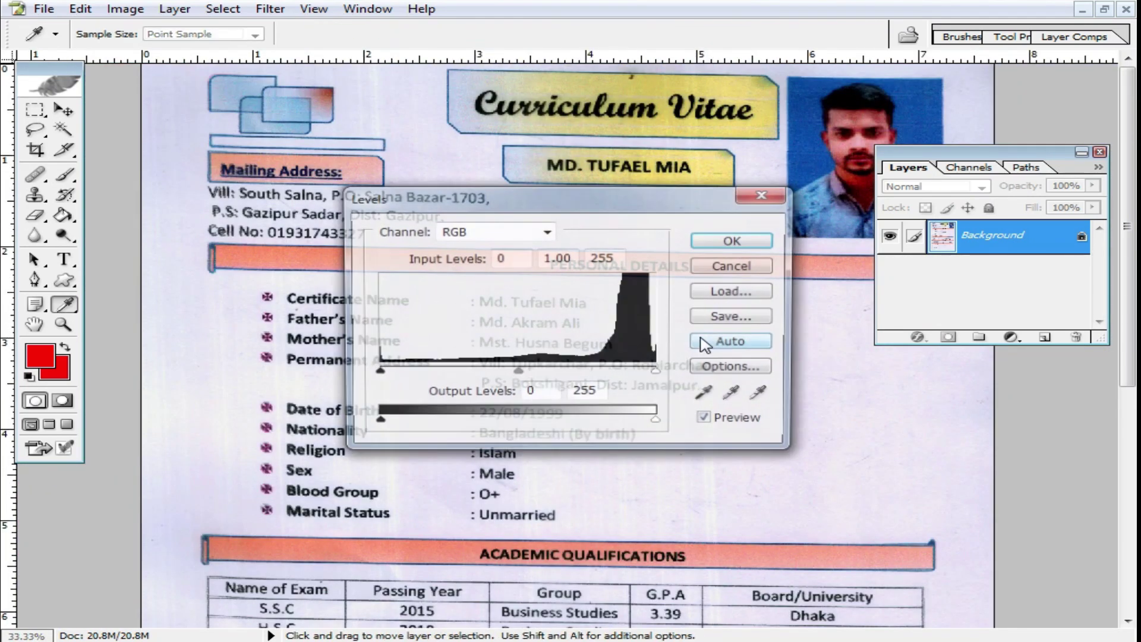
In Levels, set the white point by sampling the paper background beside the mailing address heading.
key(ctrl+l)
drag(599, 205, 782, 190)
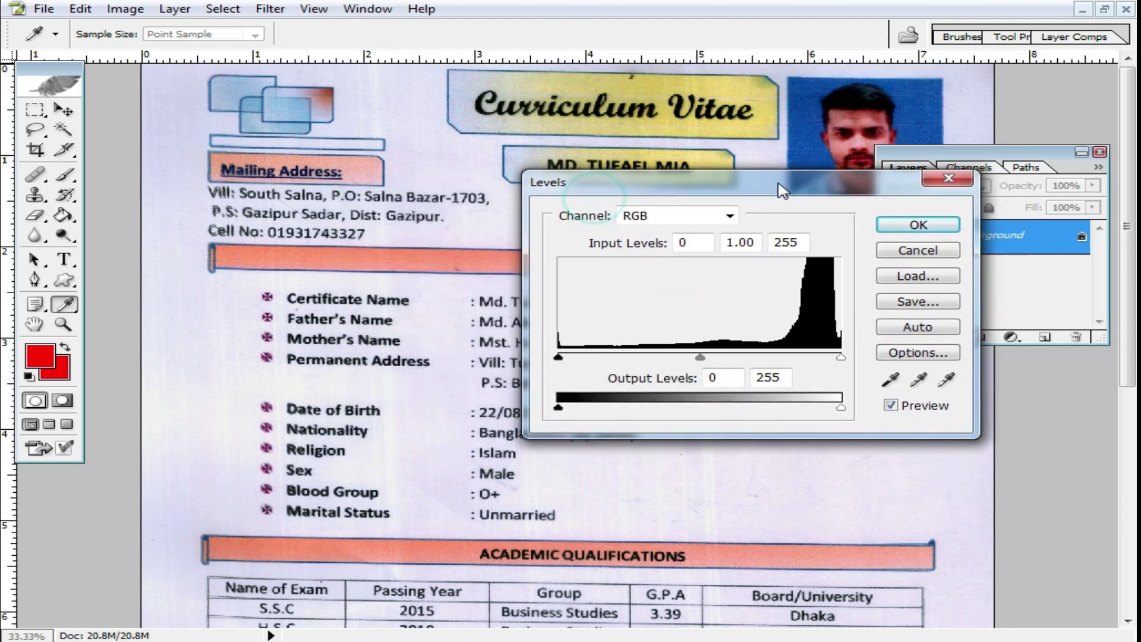
click(947, 380)
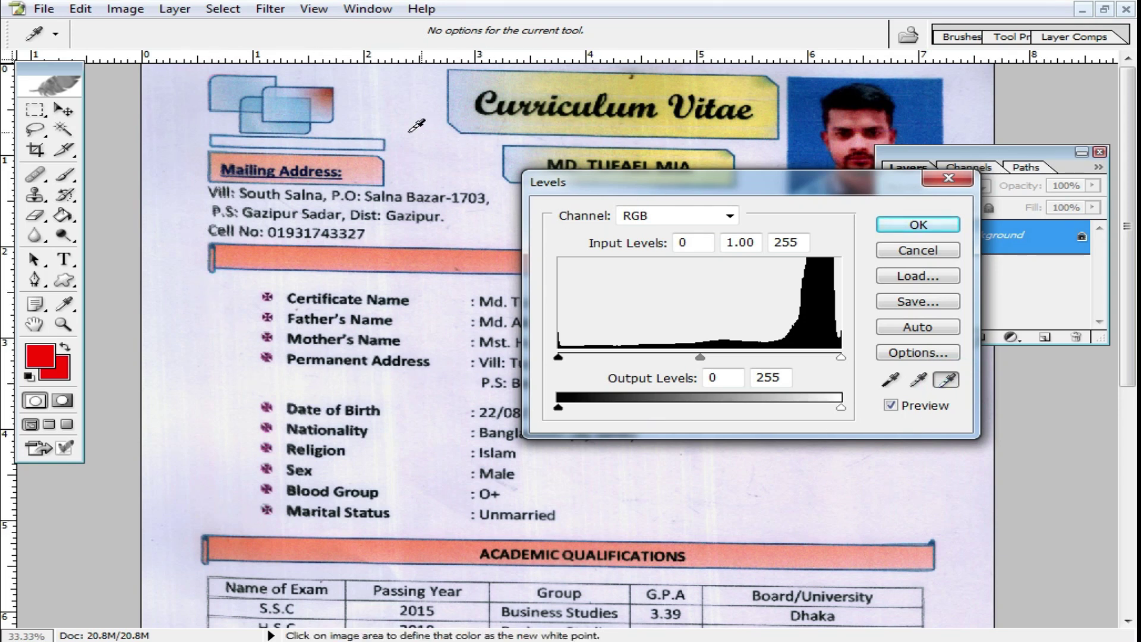
click(179, 158)
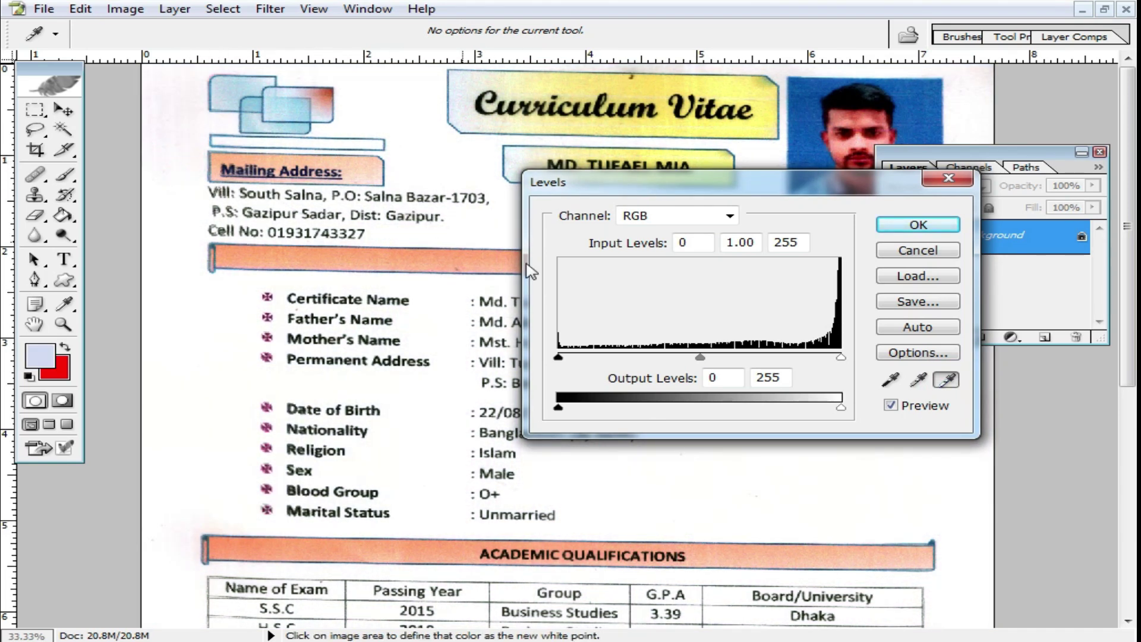
Set the Levels black point by sampling a dark letter in the father's name, and apply the adjustment.
mouse_move(805, 196)
mouse_down()
mouse_move(431, 173)
mouse_move(812, 335)
mouse_move(815, 207)
mouse_up()
ctrl+click(497, 327)
ctrl+click(538, 359)
ctrl+click(524, 357)
drag(524, 357, 89, 330)
ctrl+click(372, 336)
ctrl+click(410, 255)
drag(430, 278, 354, 293)
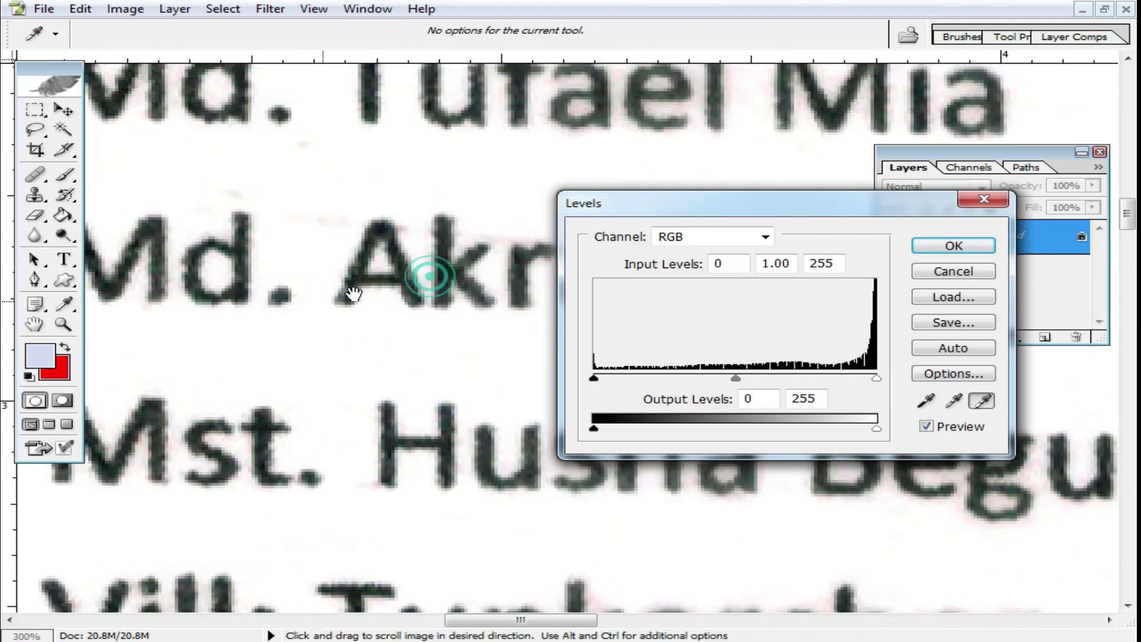
drag(484, 315, 423, 311)
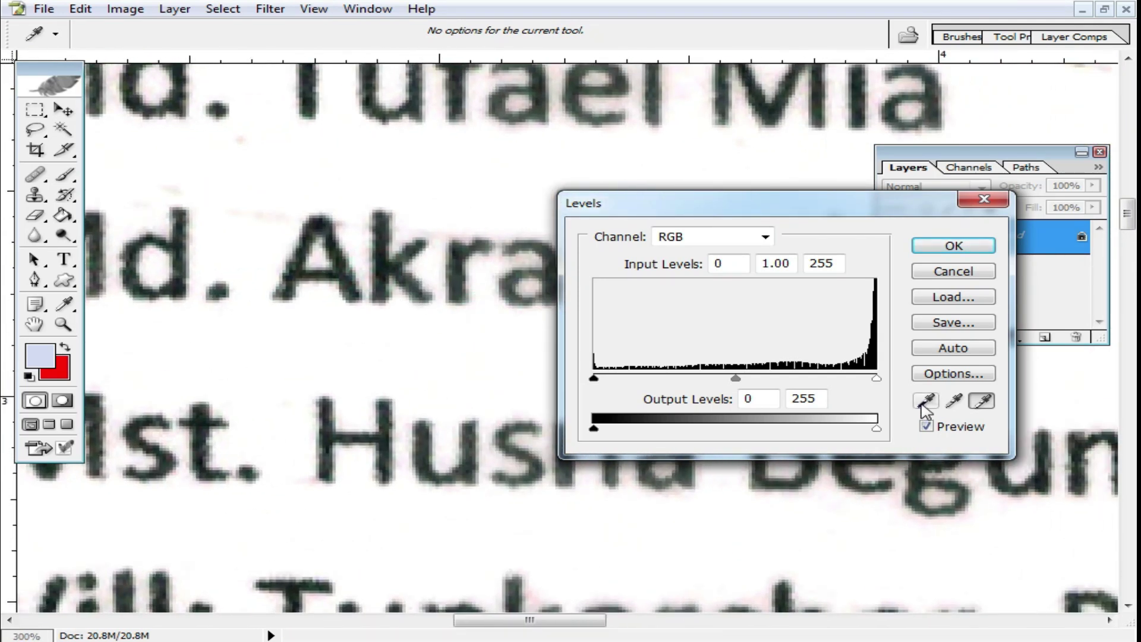
click(923, 402)
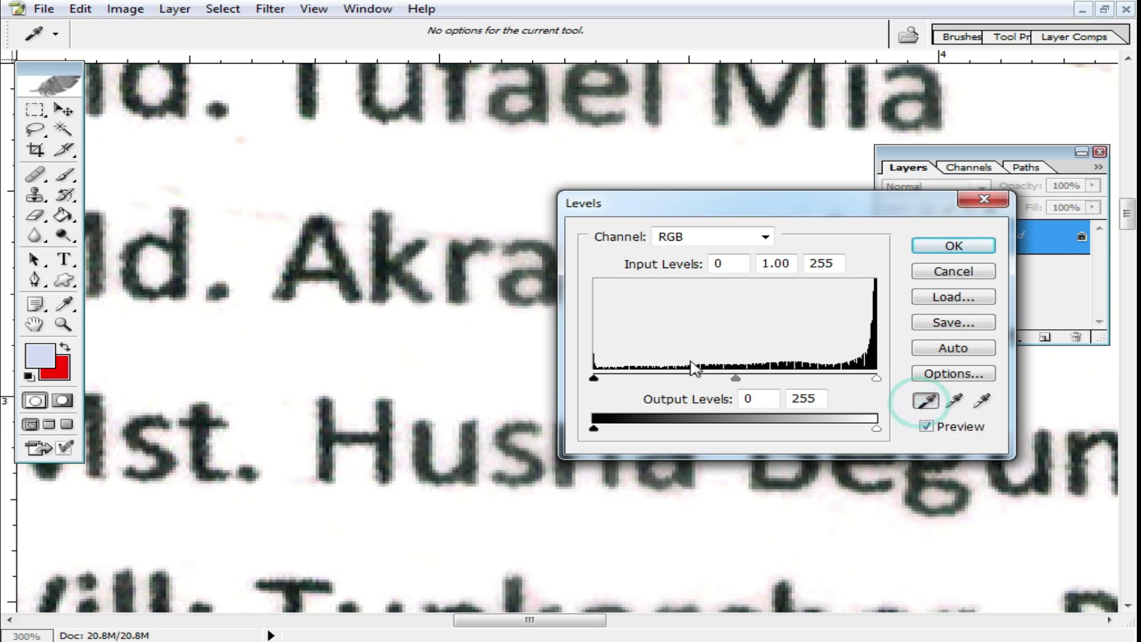
click(456, 260)
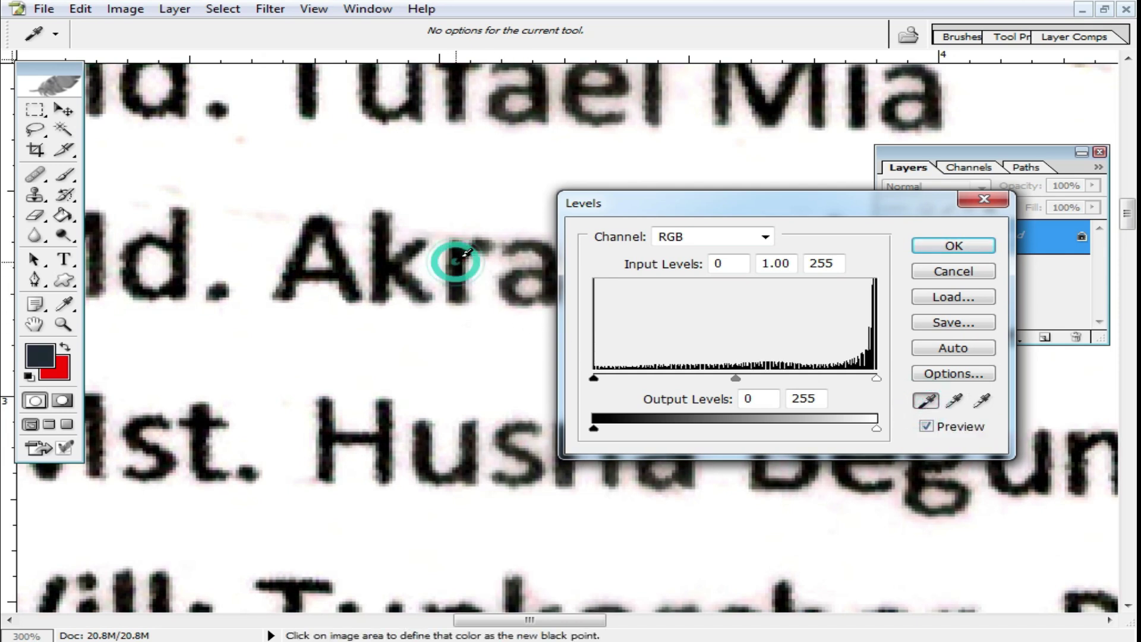
click(958, 246)
Review the whole corrected CV page in hfg.jpg, and restore the document to a floating window.
alt+click(591, 305)
alt+click(663, 371)
alt+click(664, 371)
alt+click(664, 371)
alt+click(672, 383)
alt+click(678, 393)
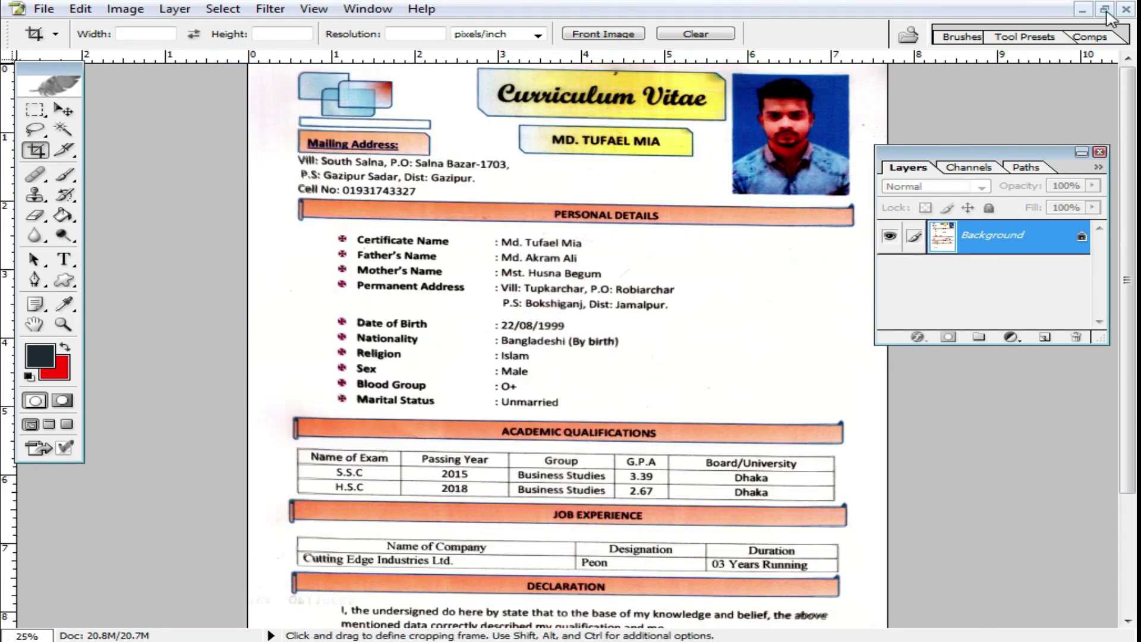
click(1105, 10)
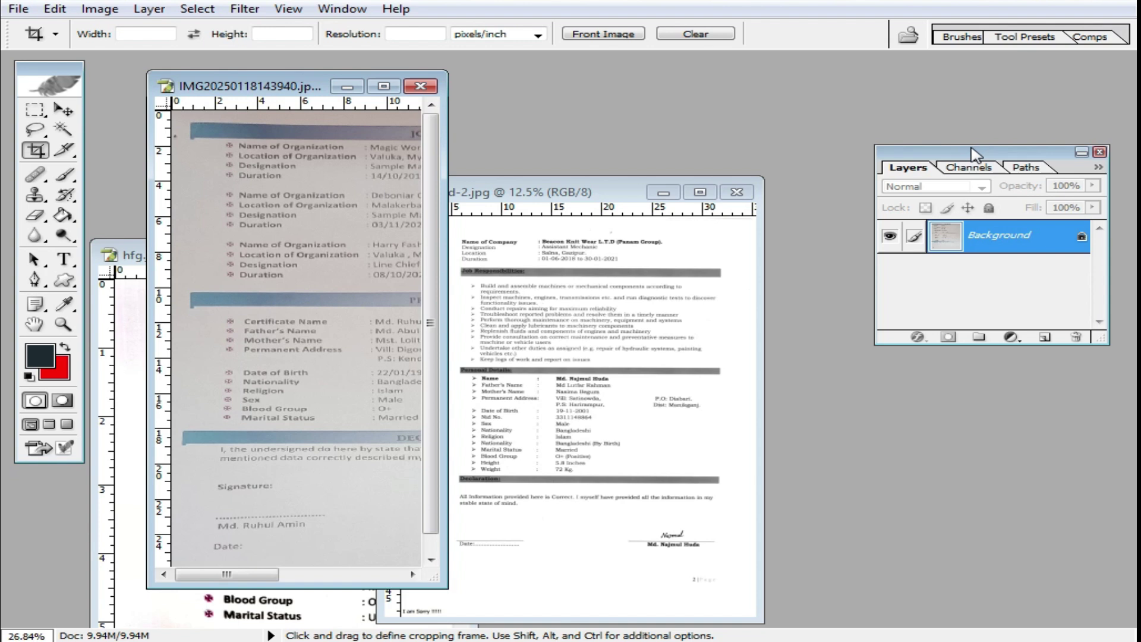
Switch to the desktop, preview the upper WhatsApp page photo and try to open it in Photoshop.
click(1035, 3)
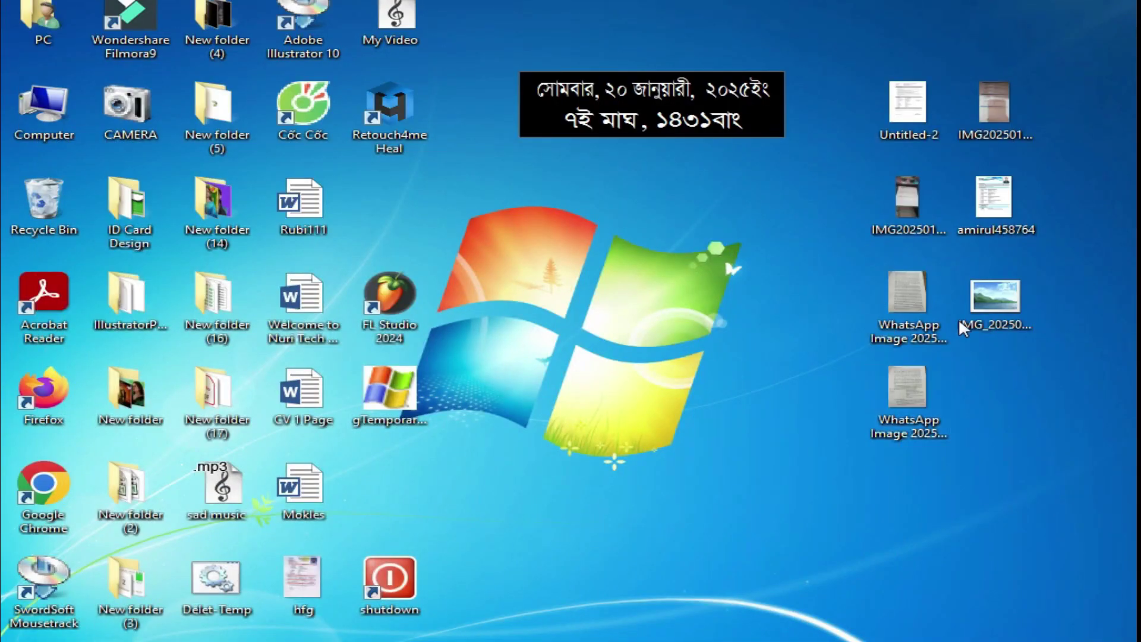
drag(903, 301, 734, 321)
double_click(730, 316)
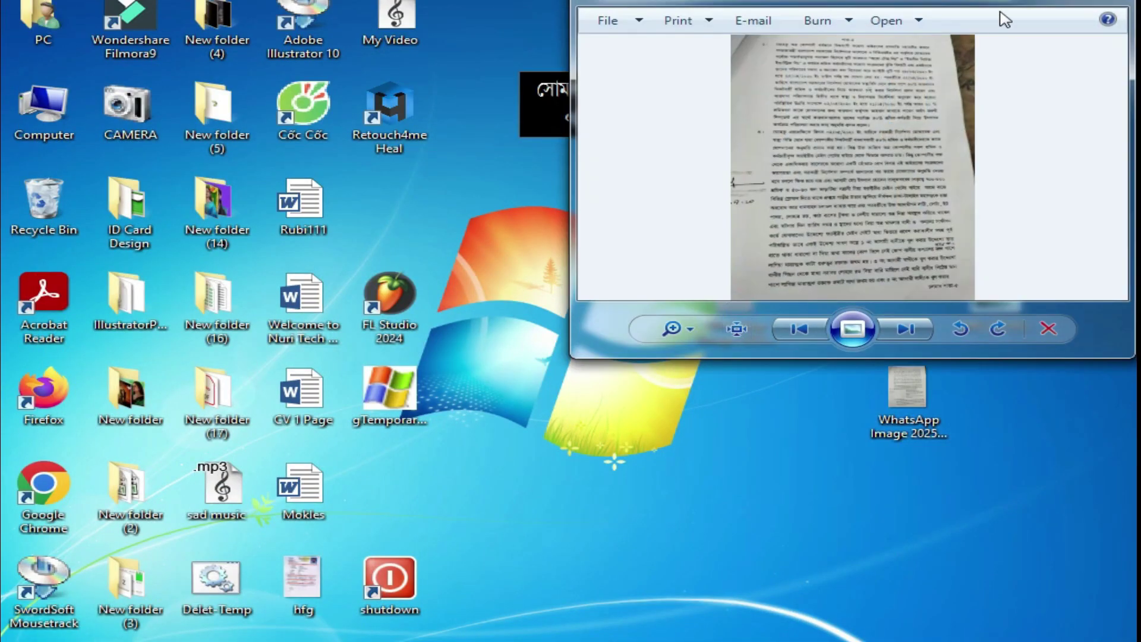
click(1118, 5)
mouse_move(737, 299)
mouse_down()
mouse_move(543, 594)
mouse_move(181, 641)
mouse_move(596, 333)
mouse_up()
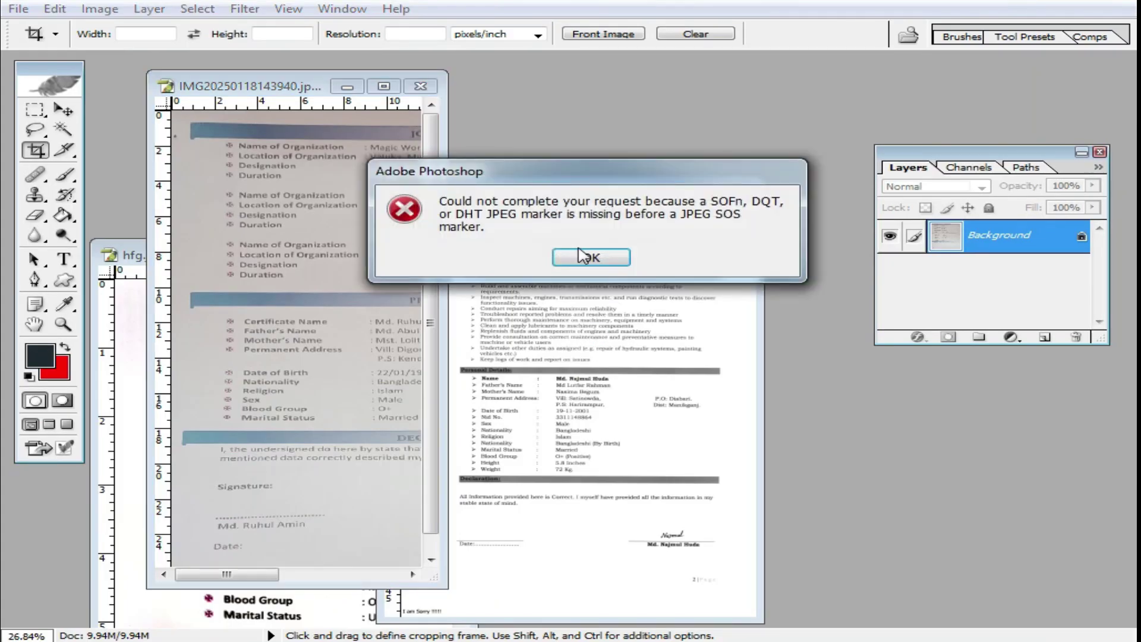
click(591, 258)
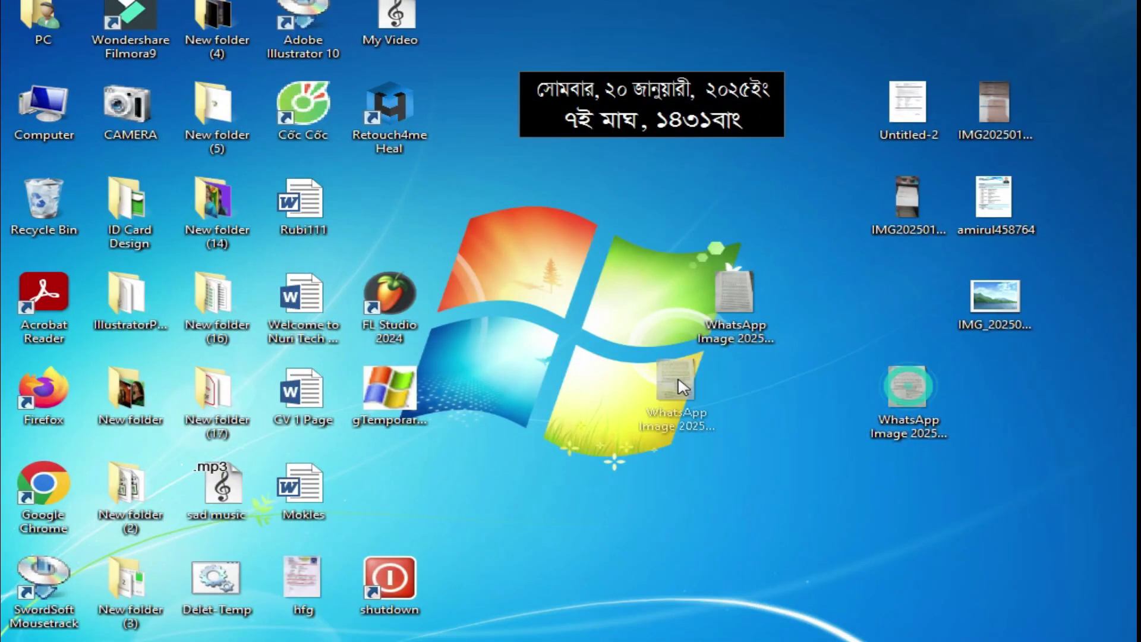
Open both WhatsApp page photos from the desktop in Paint, and re-save and close each one.
drag(682, 387, 743, 395)
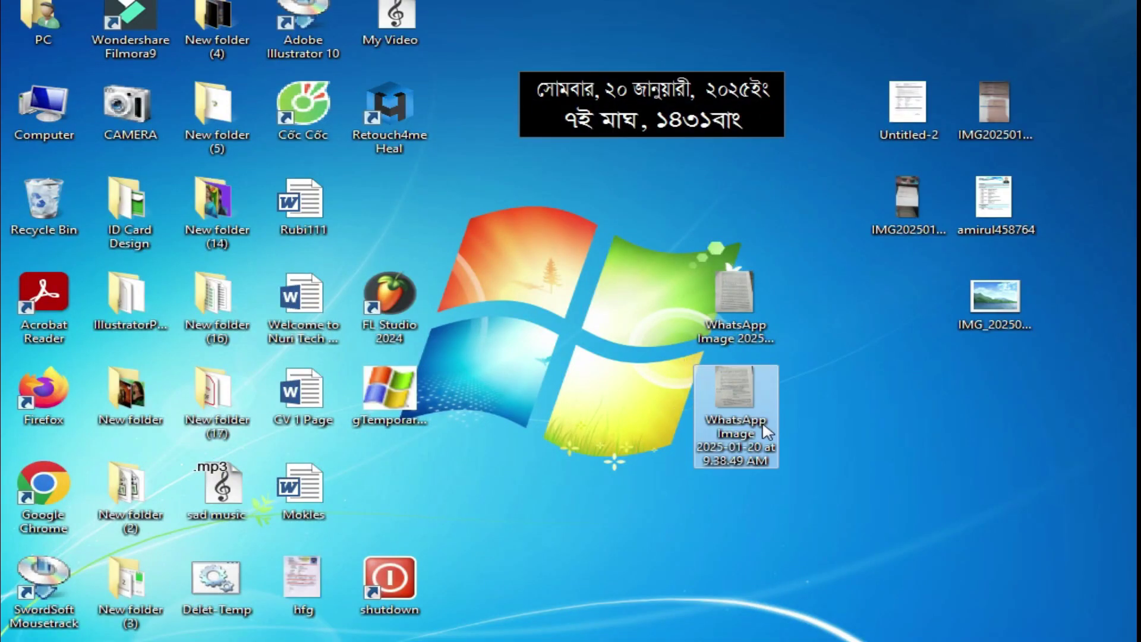
right_click(735, 309)
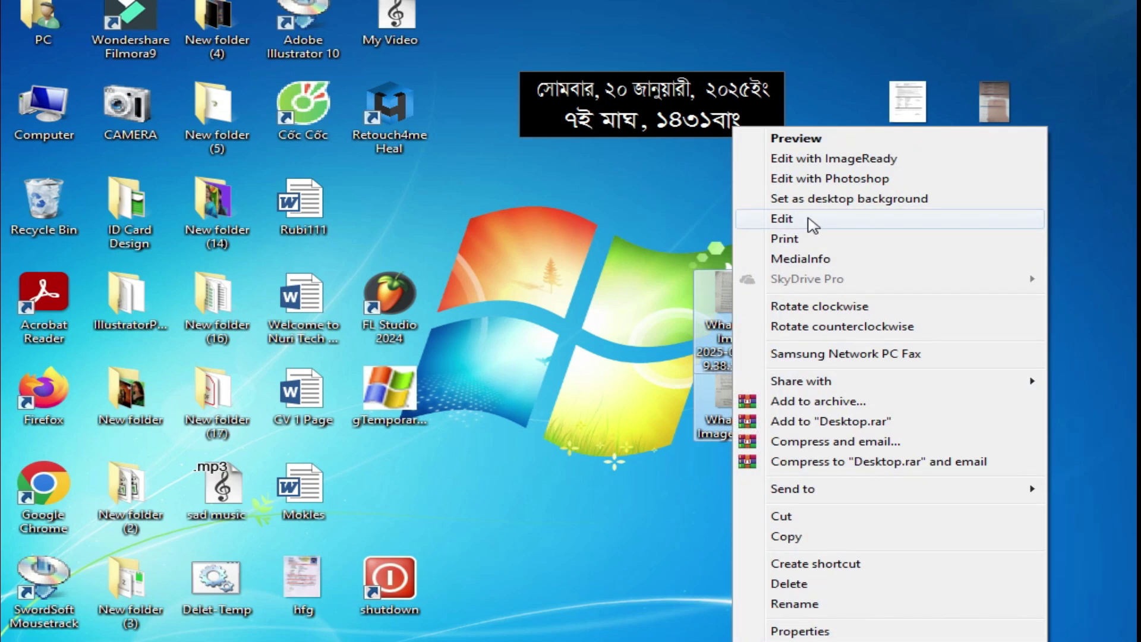
click(810, 218)
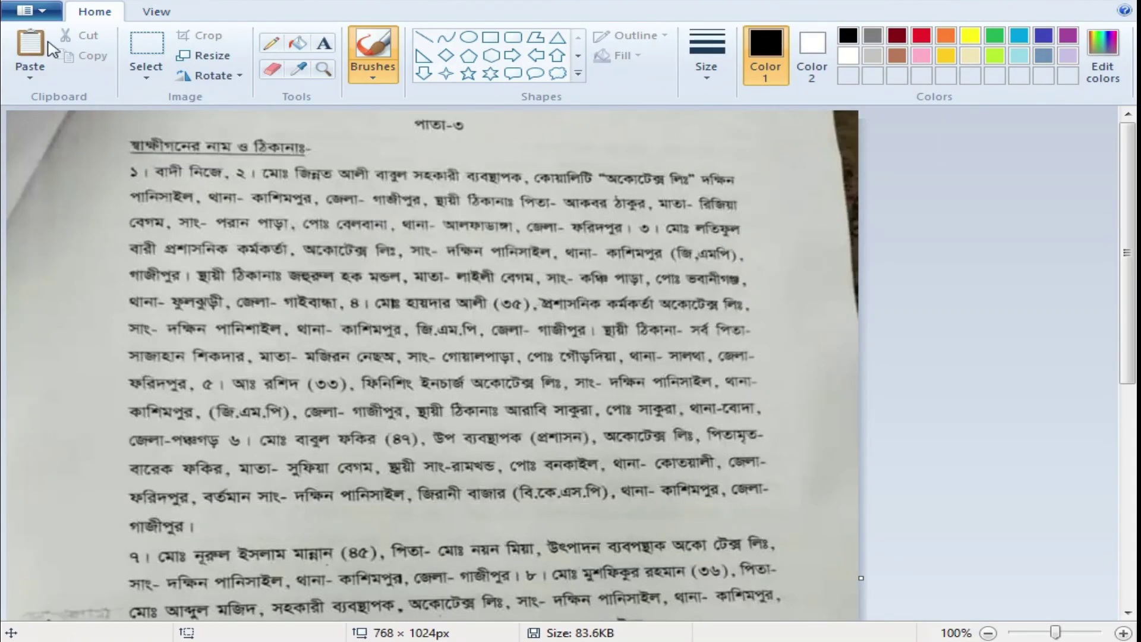
drag(540, 2, 549, 31)
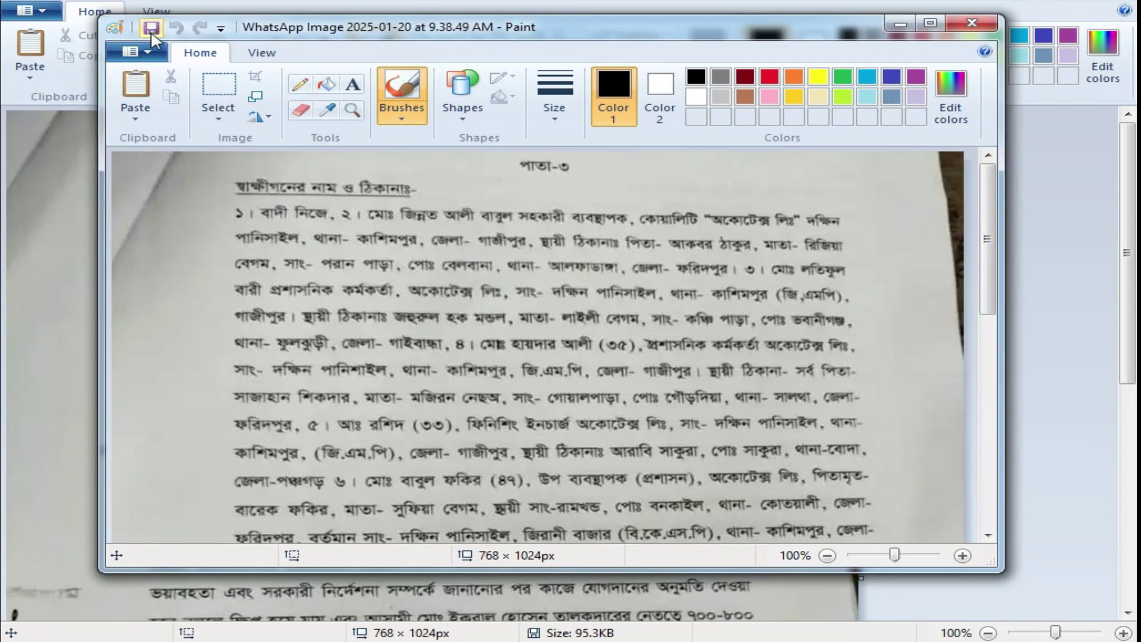
click(152, 29)
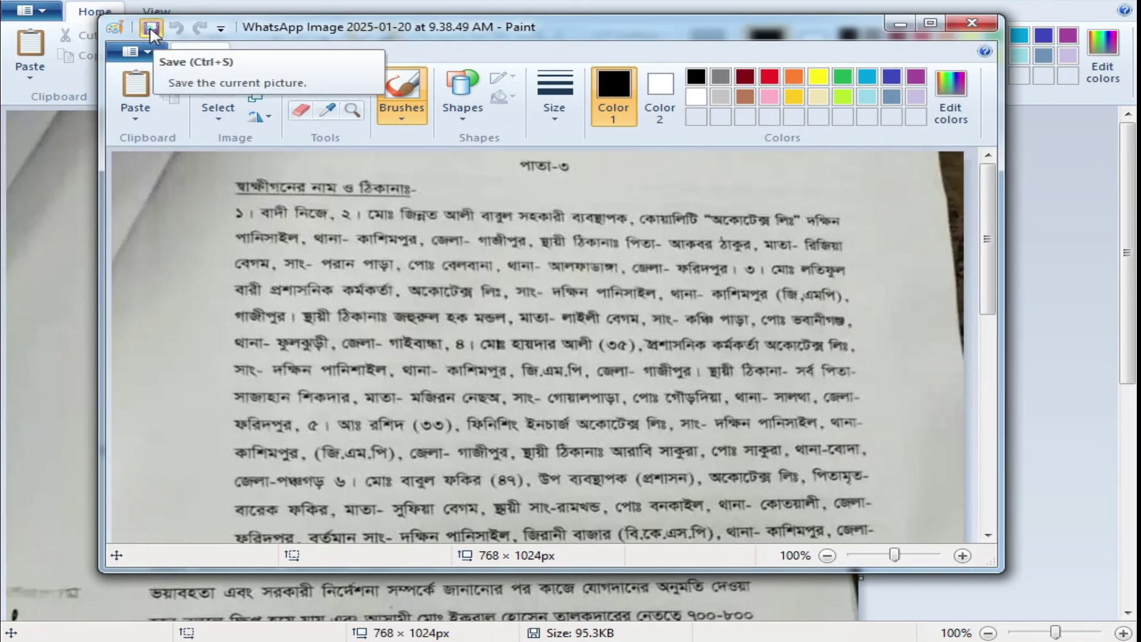
click(967, 22)
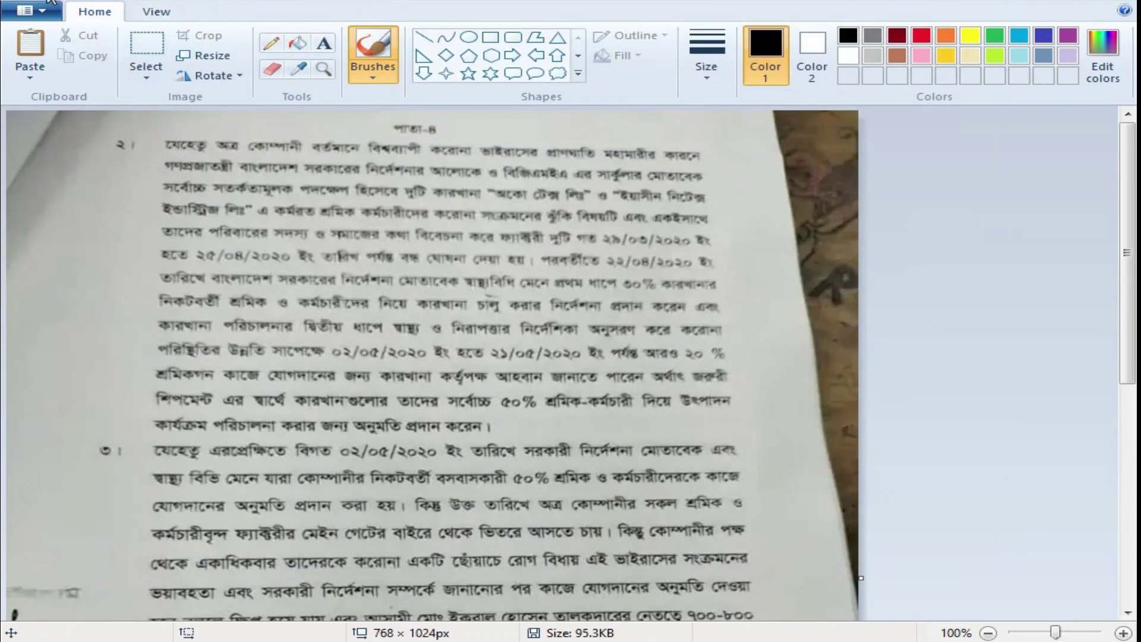
click(1108, 6)
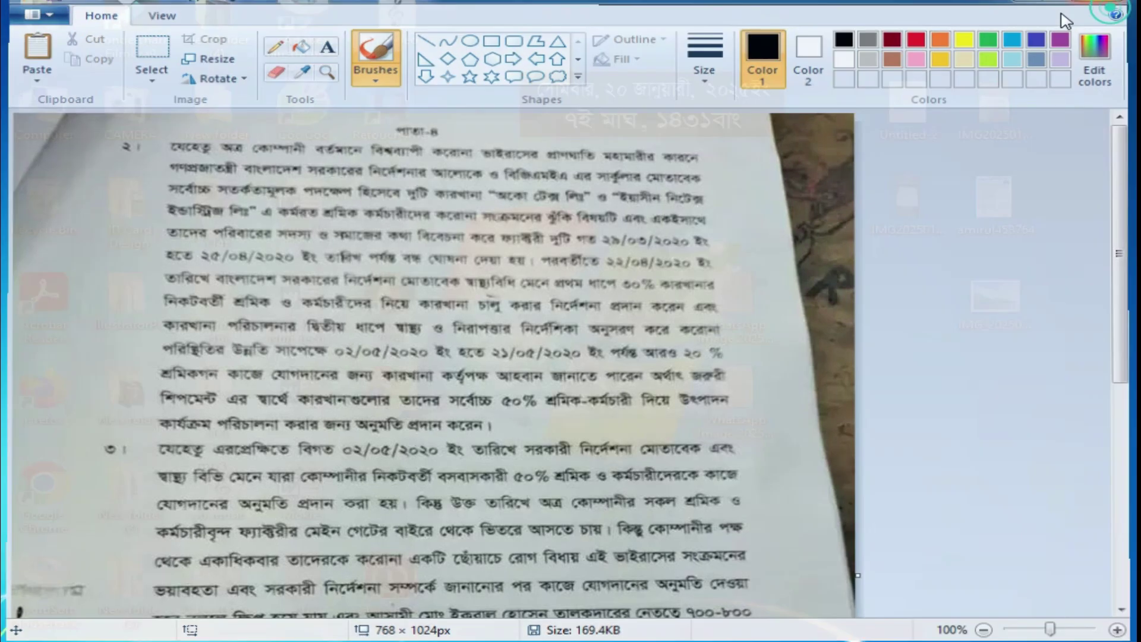
Open the two re-saved WhatsApp photos in Photoshop and maximize the 9.38.50 AM image.
drag(794, 486, 729, 300)
drag(746, 418, 182, 639)
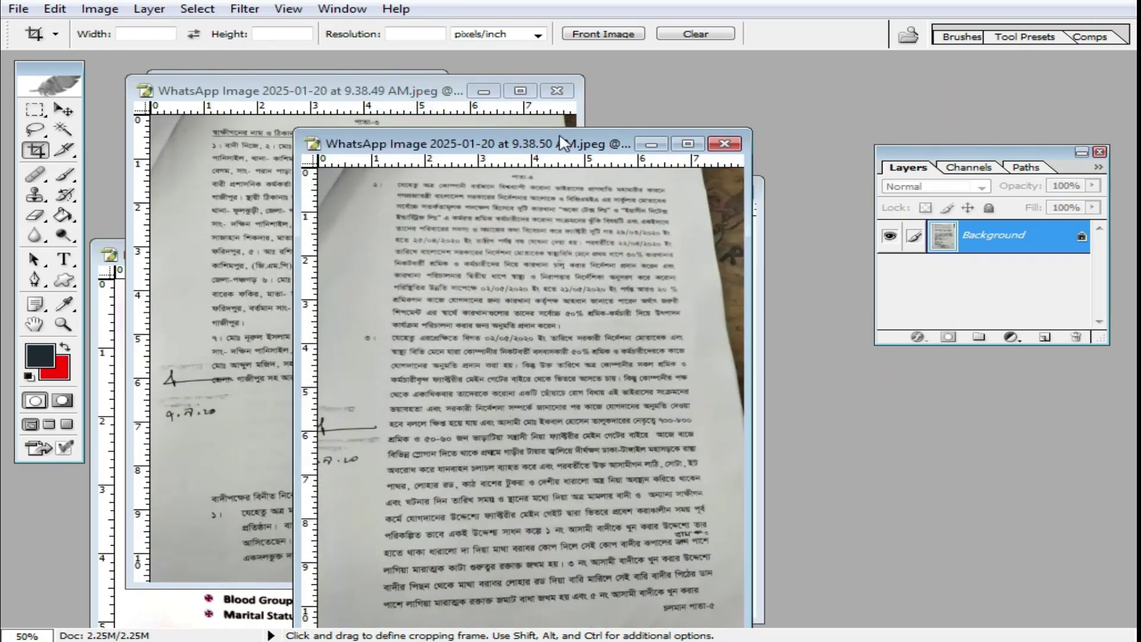
drag(561, 143, 554, 134)
double_click(555, 134)
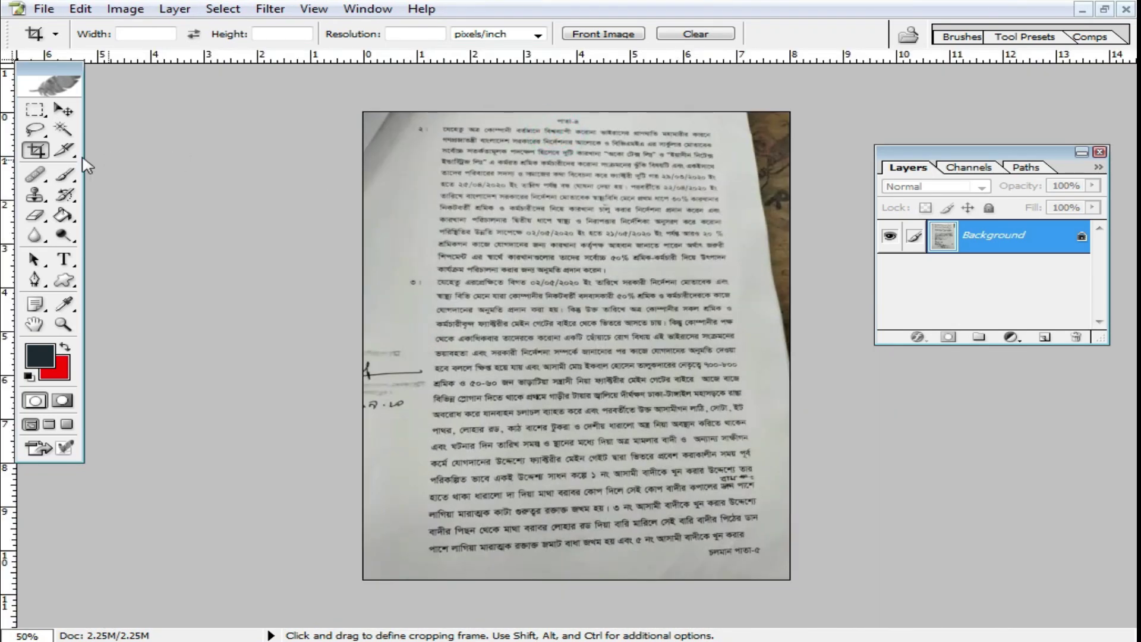
Perspective-crop the 9.38.50 AM photo to the tilted page, fitting the crop corners to the sheet, and check the text up close.
drag(386, 114, 766, 571)
drag(766, 112, 732, 121)
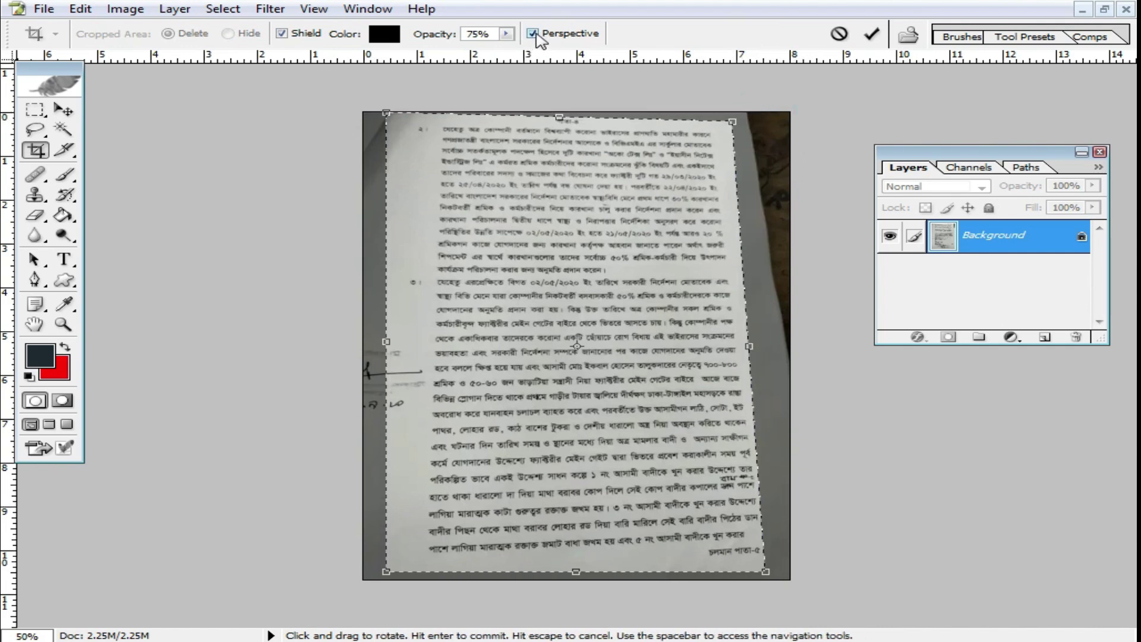
drag(385, 116, 402, 122)
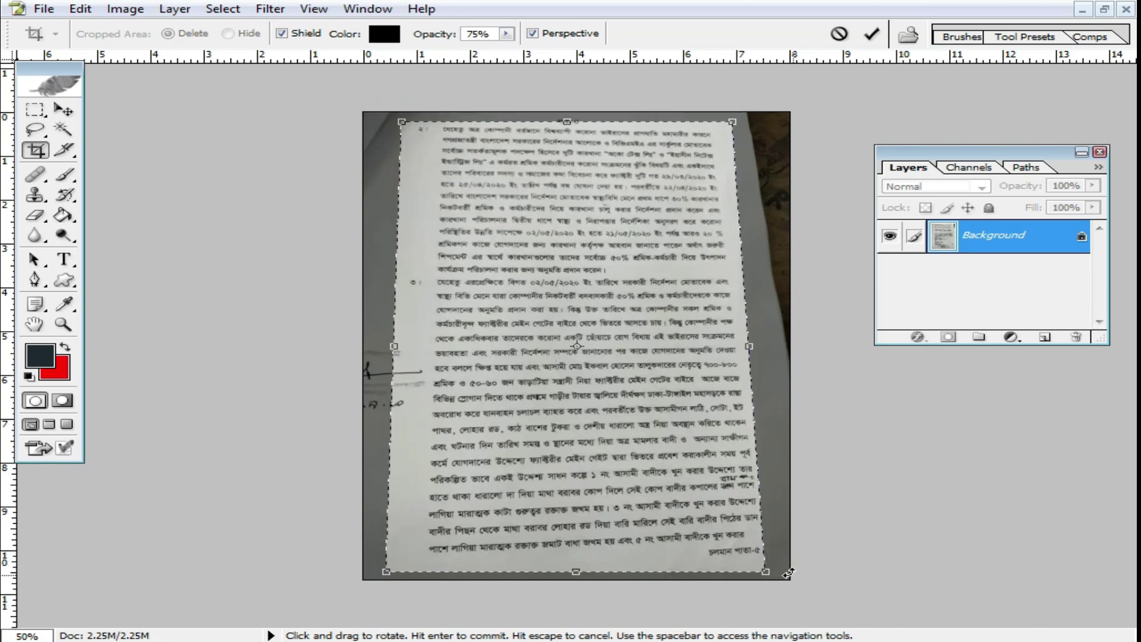
drag(766, 571, 784, 563)
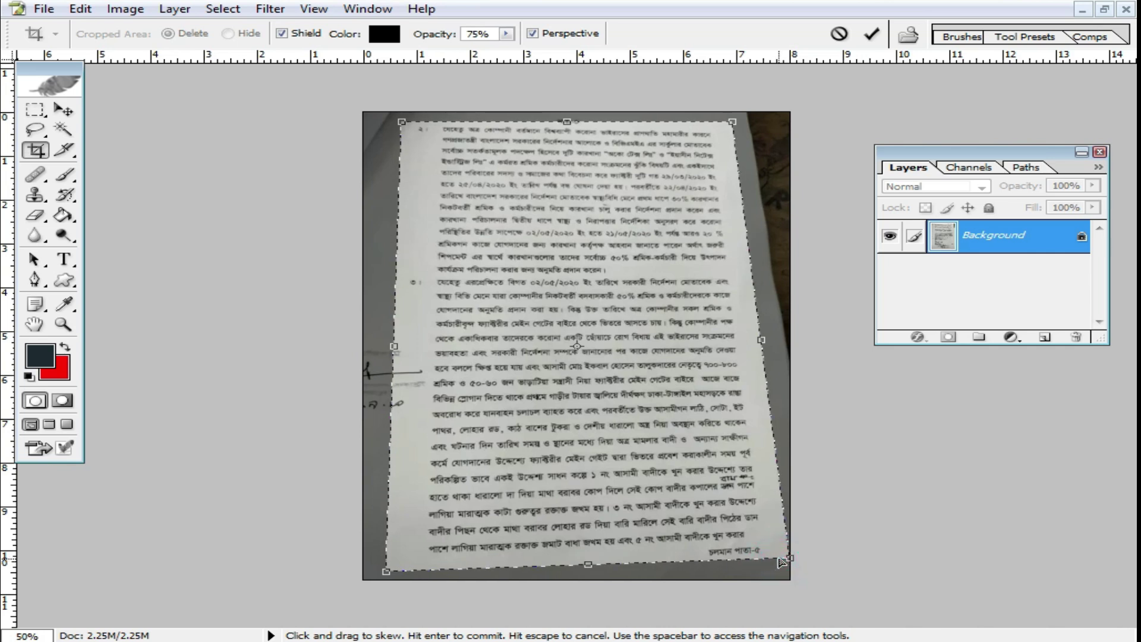
double_click(636, 455)
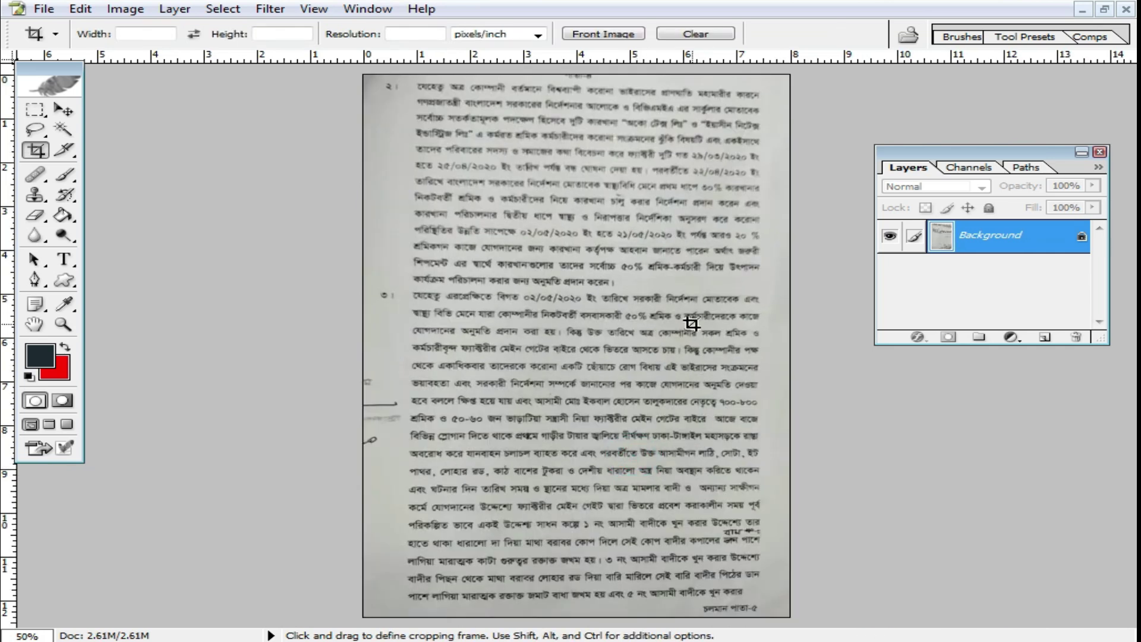
ctrl+click(651, 178)
ctrl+click(648, 296)
ctrl+alt+click(686, 280)
ctrl+alt+click(686, 280)
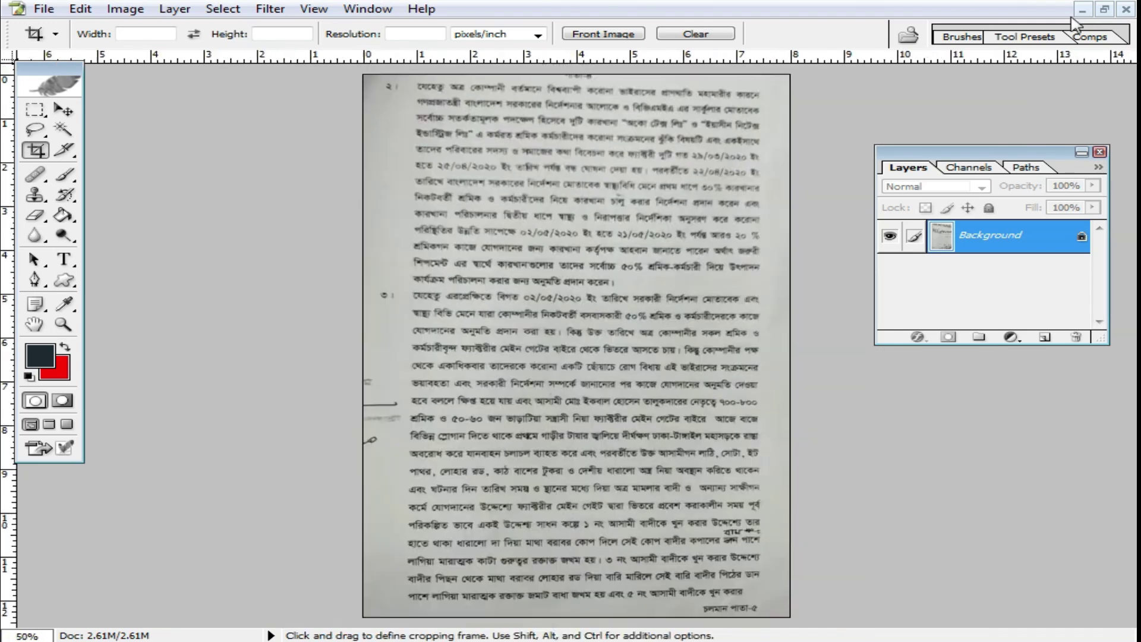
Restore the 9.38.50 AM document window and try to open IMG_20250120_123024 from the Desktop folder in Photoshop.
click(1104, 9)
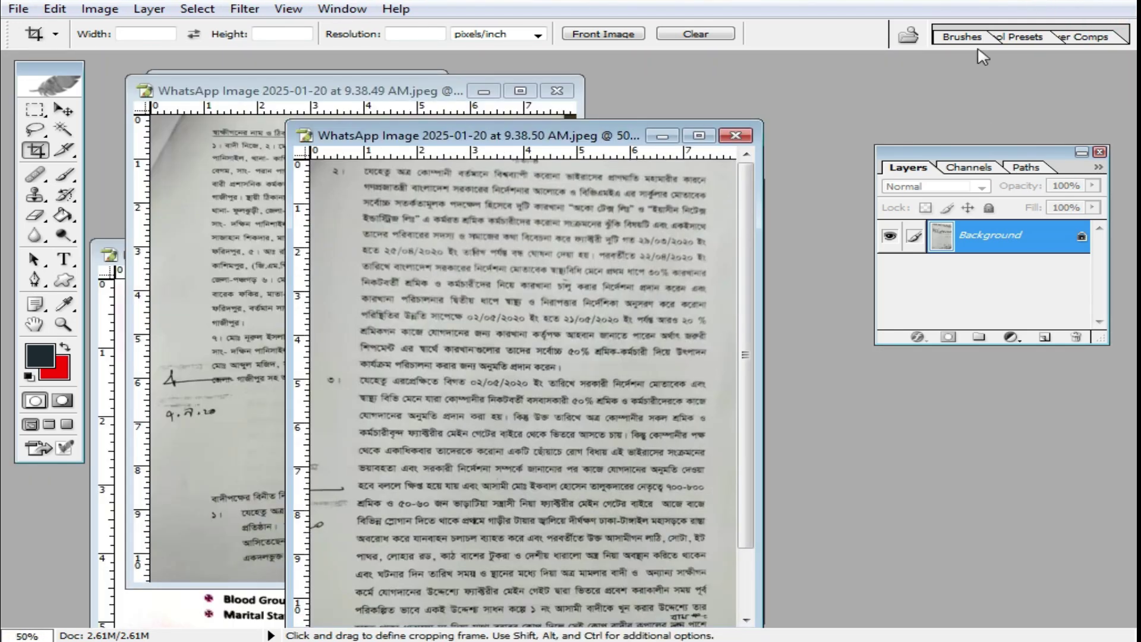
key(ctrl+o)
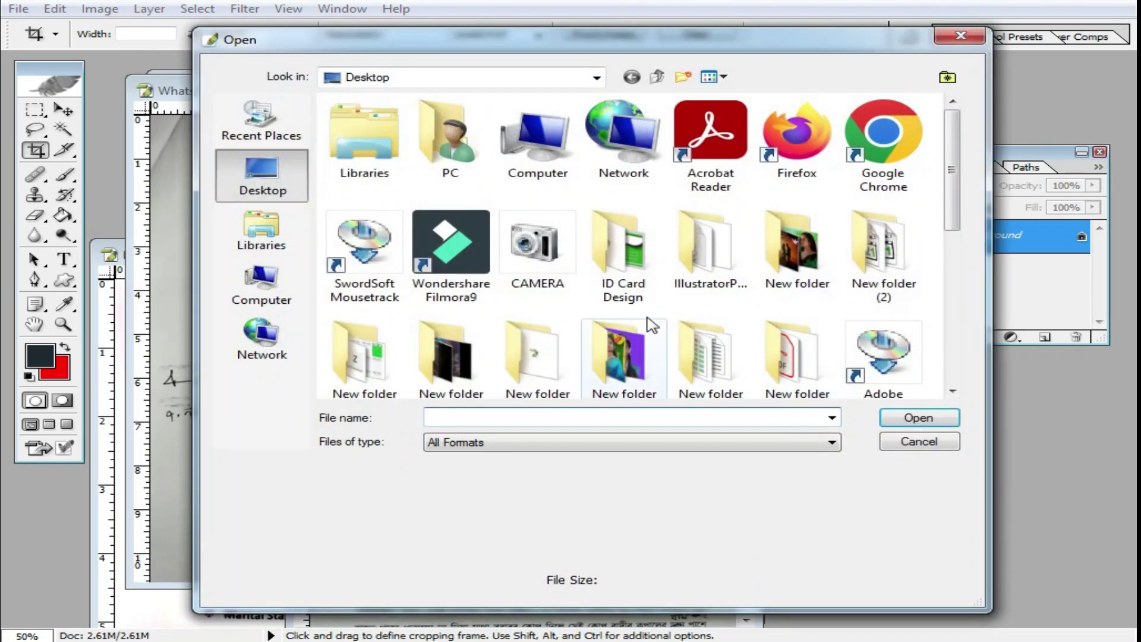
scroll(850, 272, down, 5)
click(374, 235)
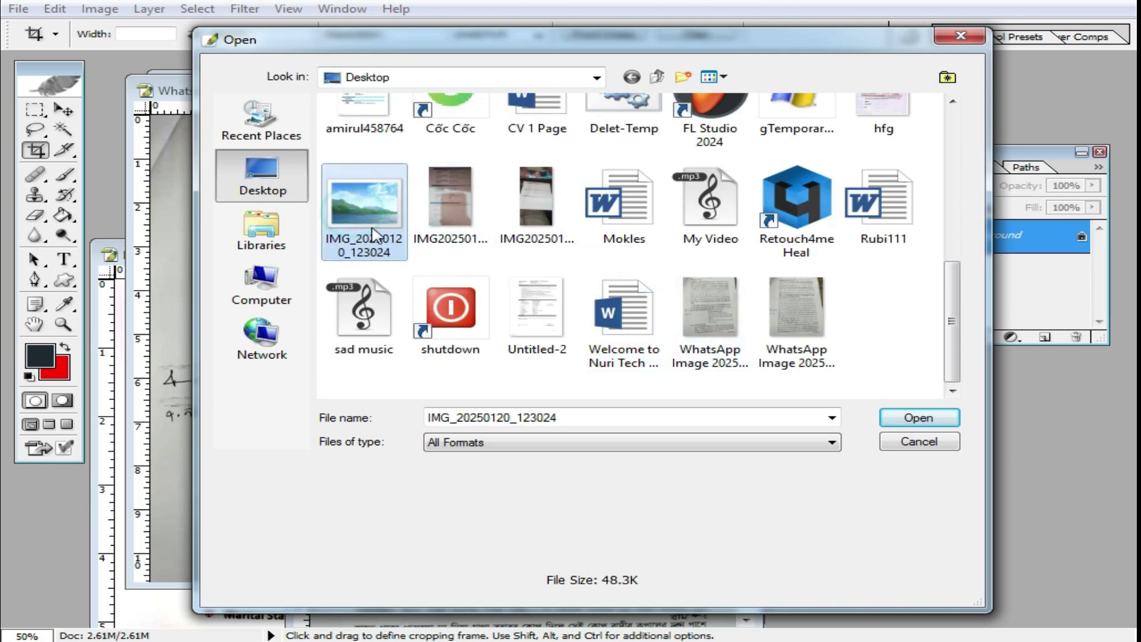
double_click(364, 196)
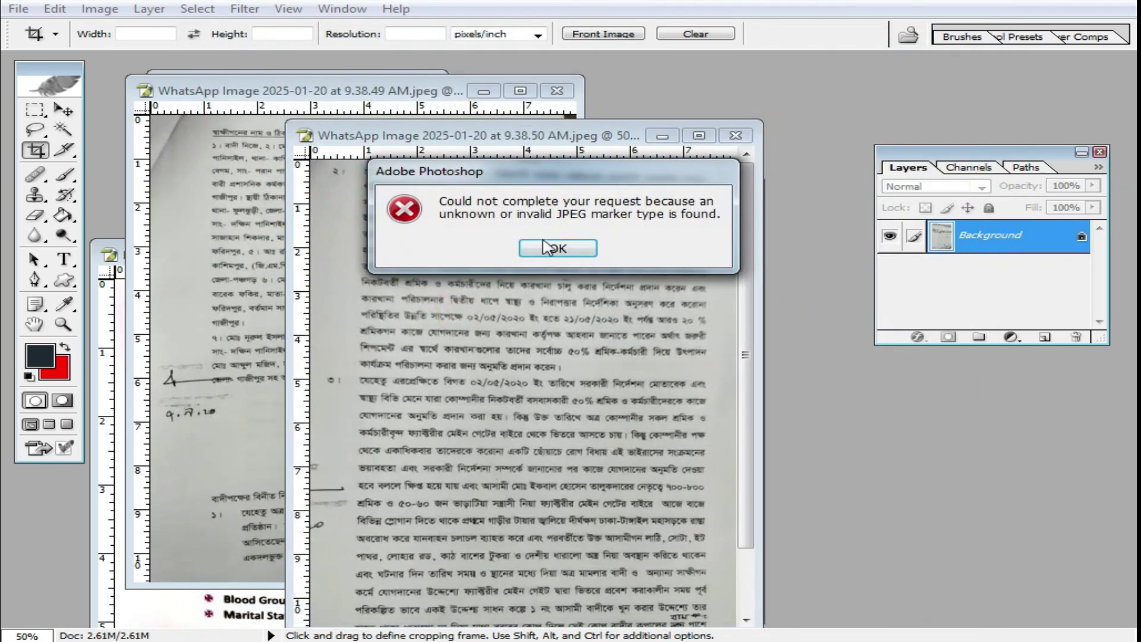
click(547, 249)
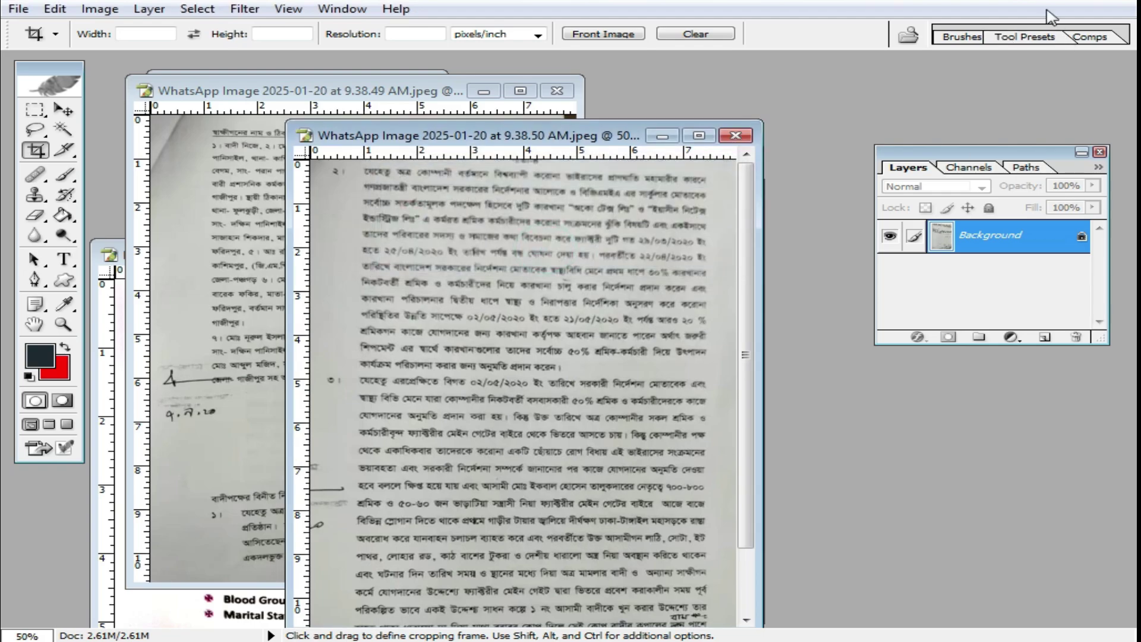
Switch to the desktop and open the IMG_20250120_123024 image in the Firefox browser.
click(1047, 13)
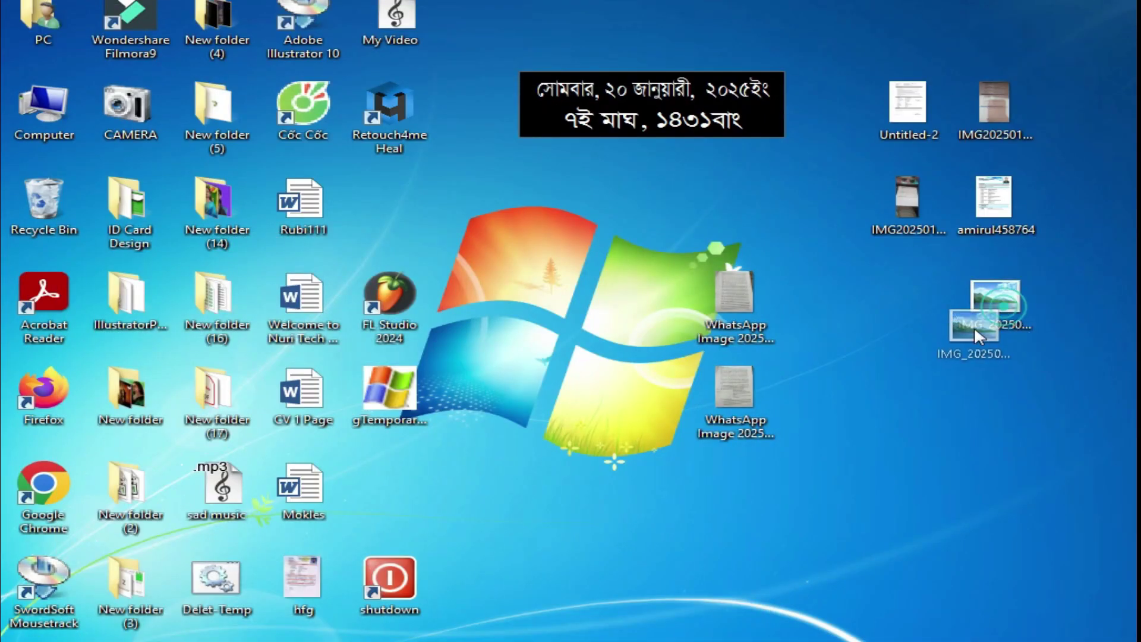
drag(975, 332, 943, 347)
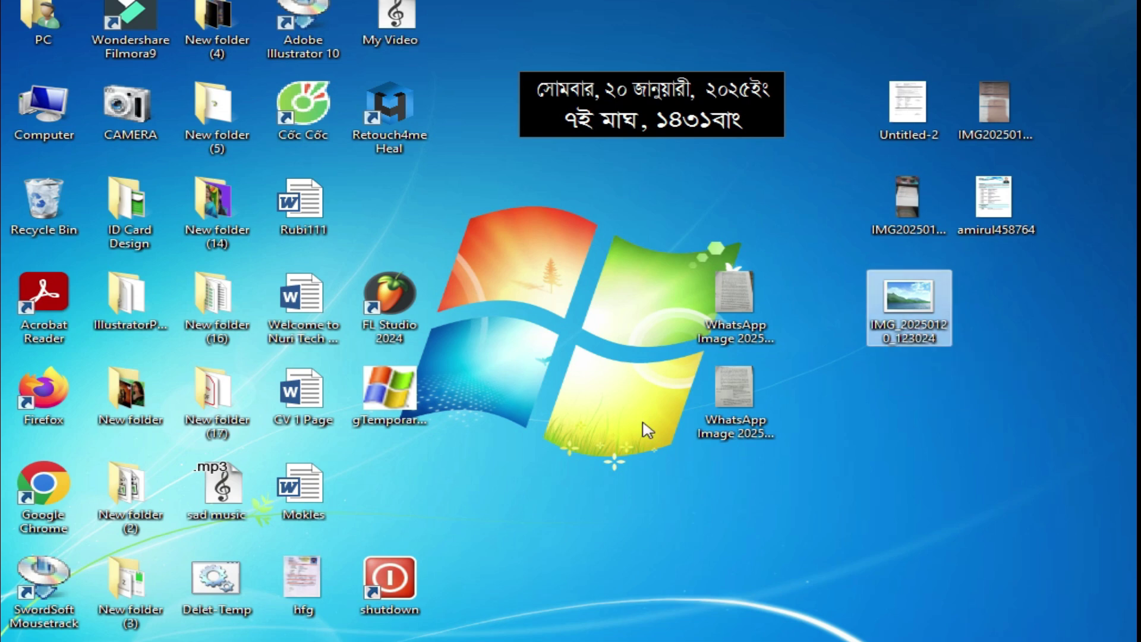
click(611, 460)
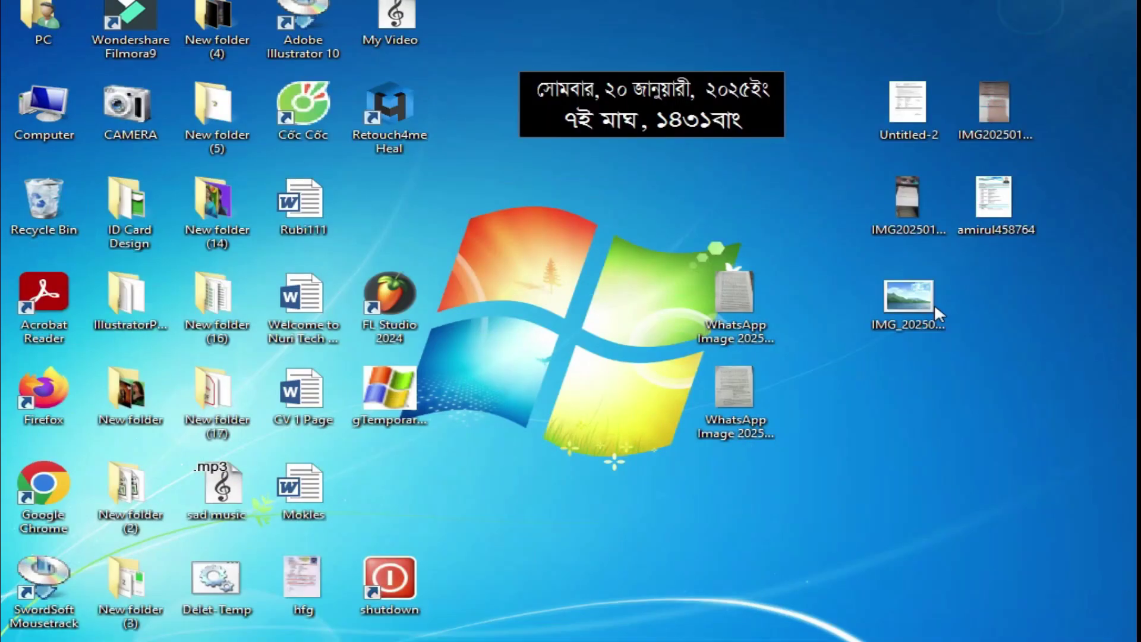
drag(934, 305, 843, 172)
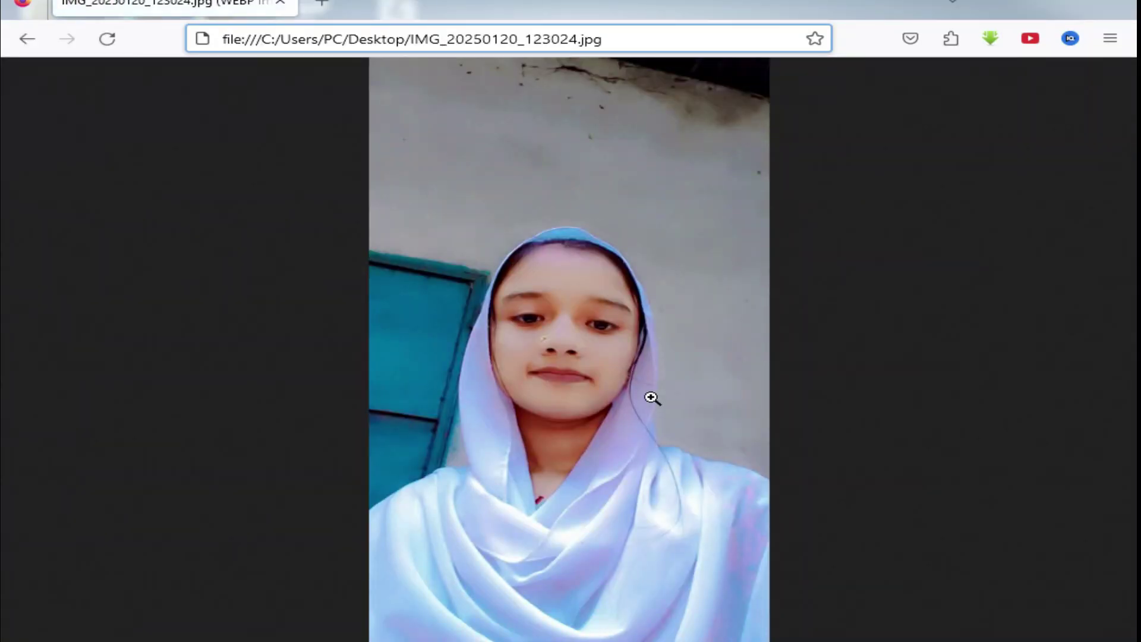
Check the browser's save options for the portrait image, and copy the image to the clipboard.
right_click(526, 242)
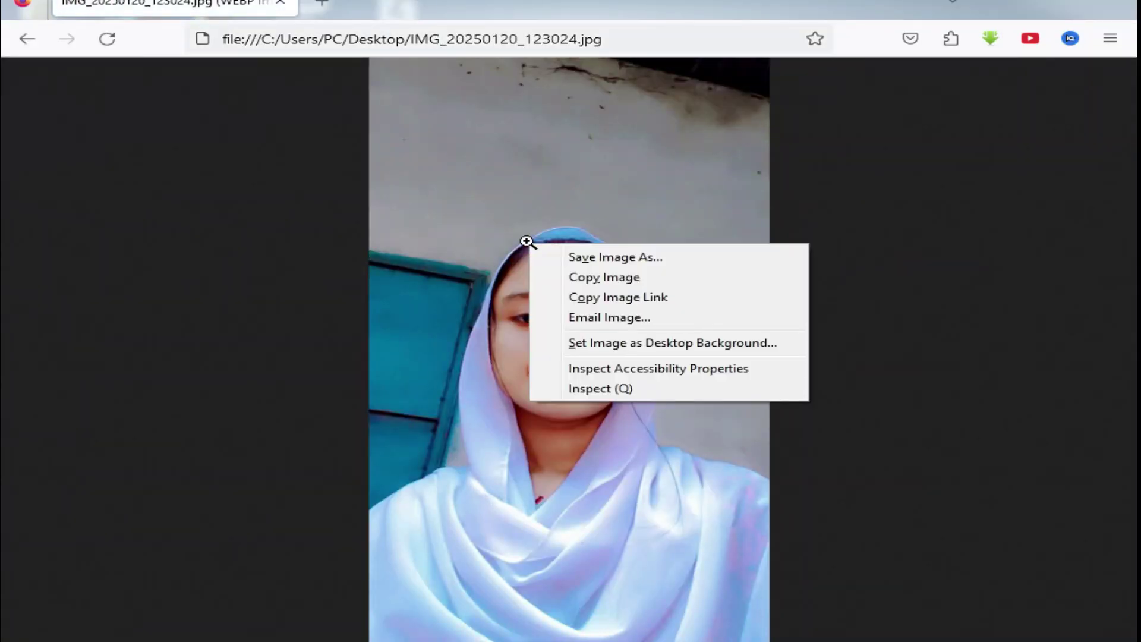
click(615, 257)
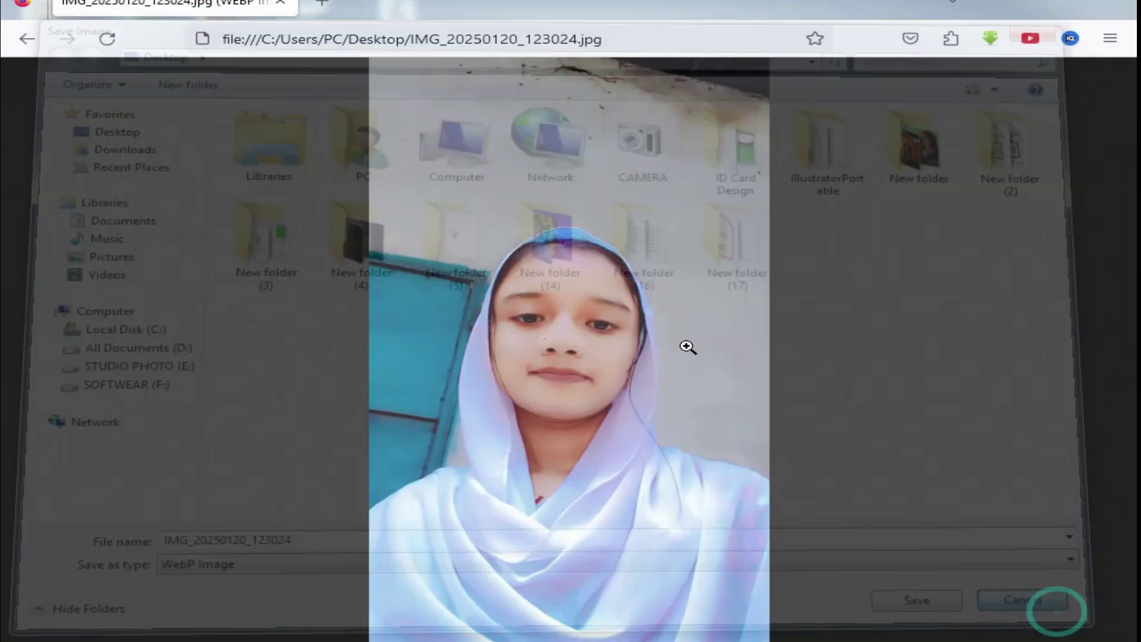
right_click(602, 250)
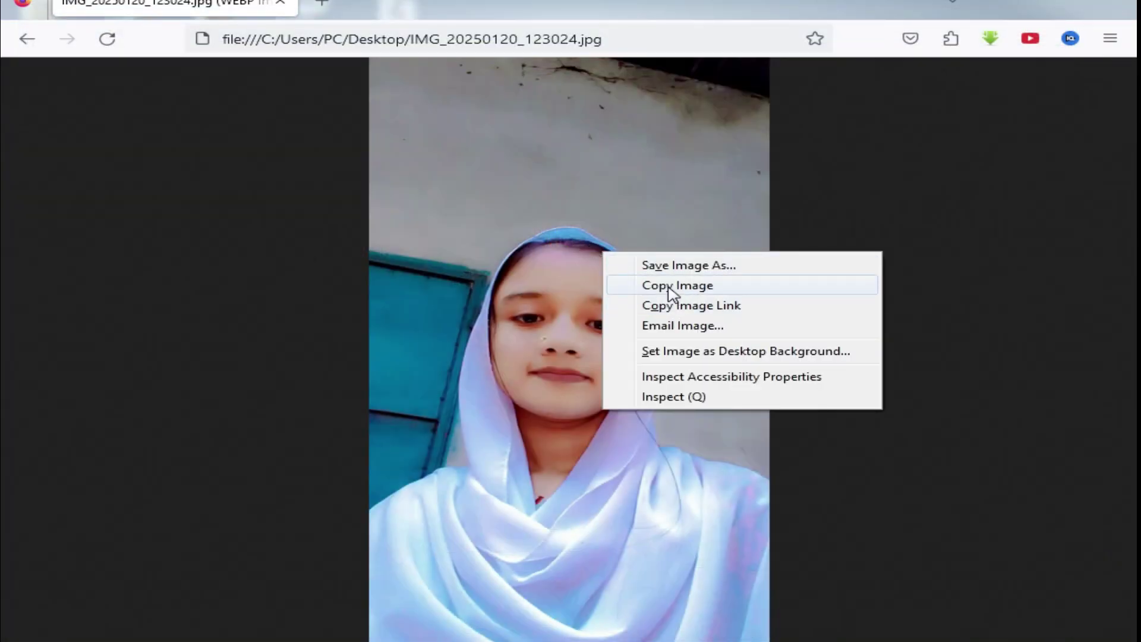
click(670, 287)
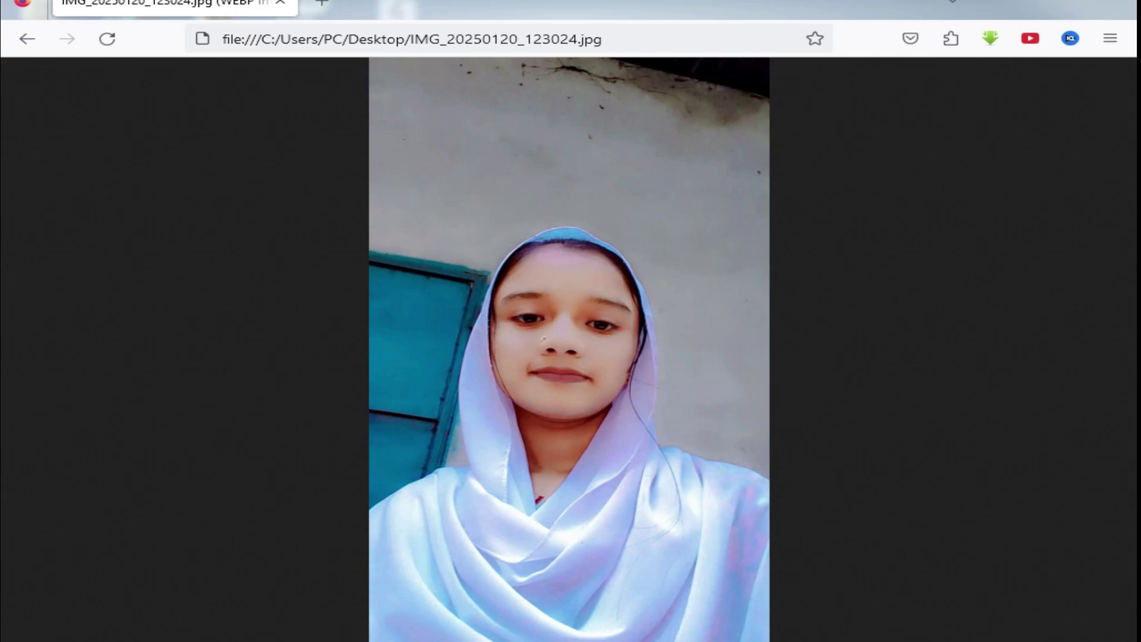
Switch to Photoshop, create a new document from the A4 preset, and maximize its window.
key(alt+Tab)
key(ctrl+n)
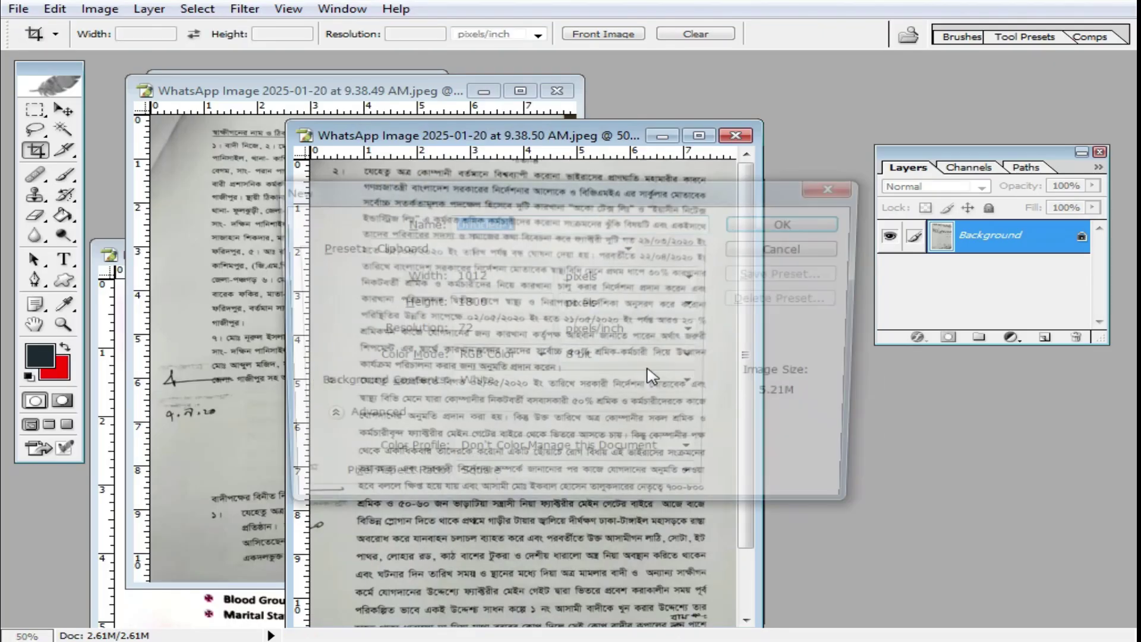
click(630, 247)
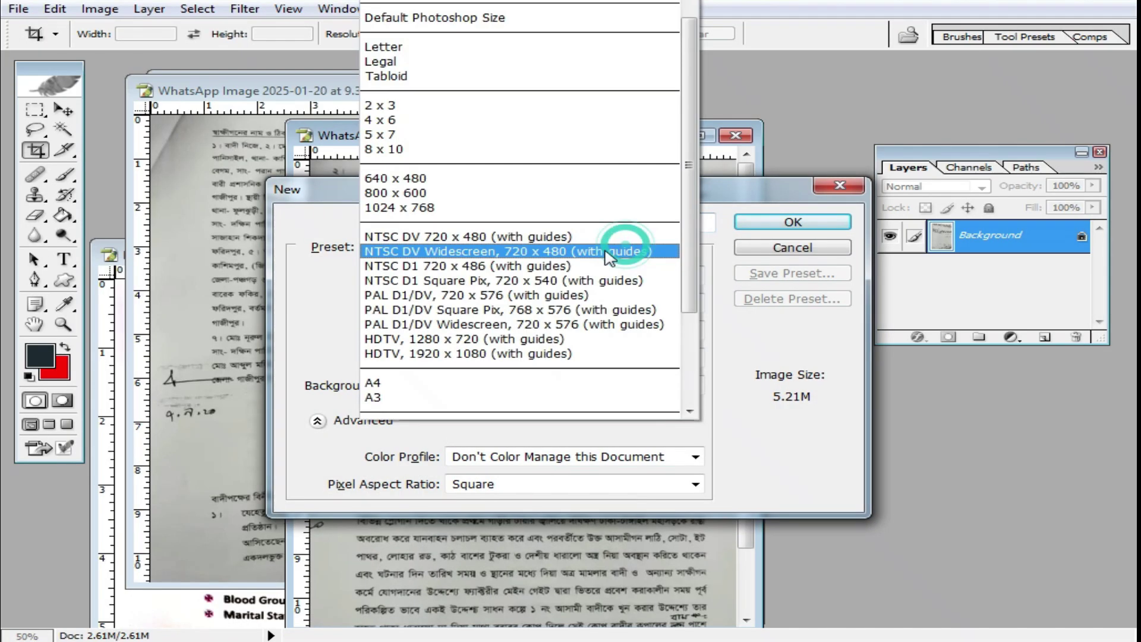
click(408, 380)
click(794, 223)
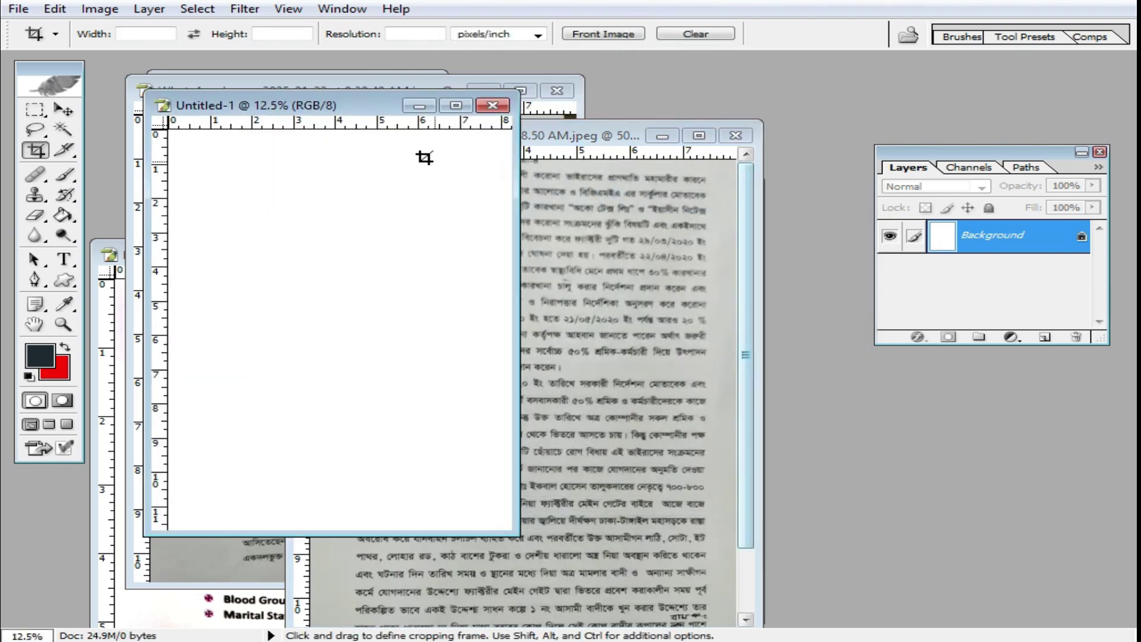
double_click(363, 105)
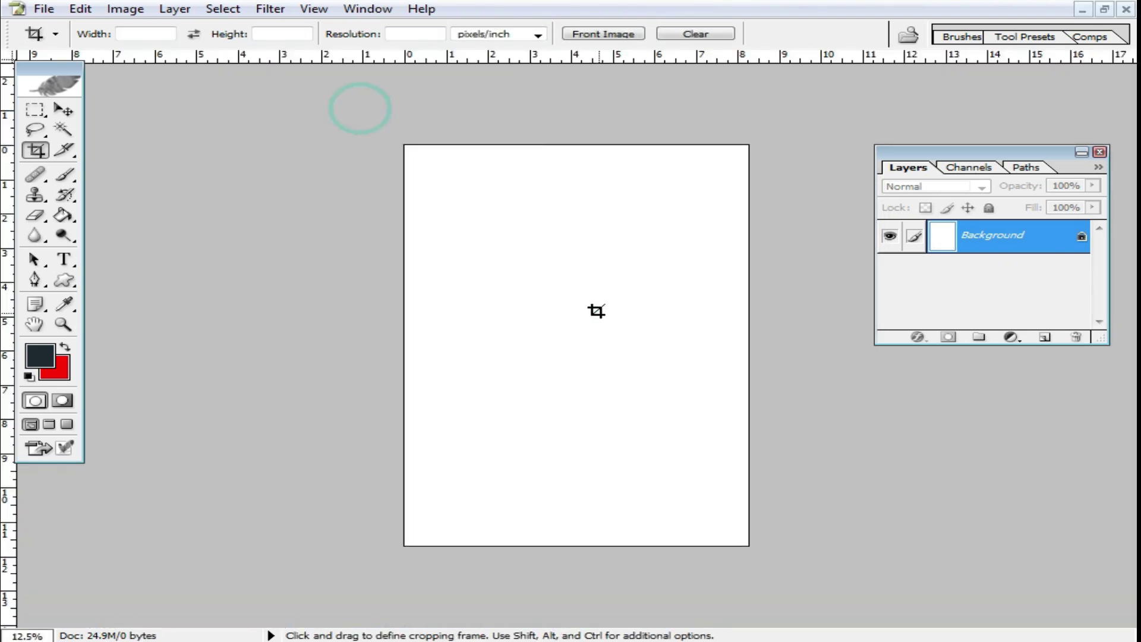
Paste the copied portrait into the A4 page, enlarge it to the page width, and move it up over the top edge.
key(ctrl+v)
click(64, 110)
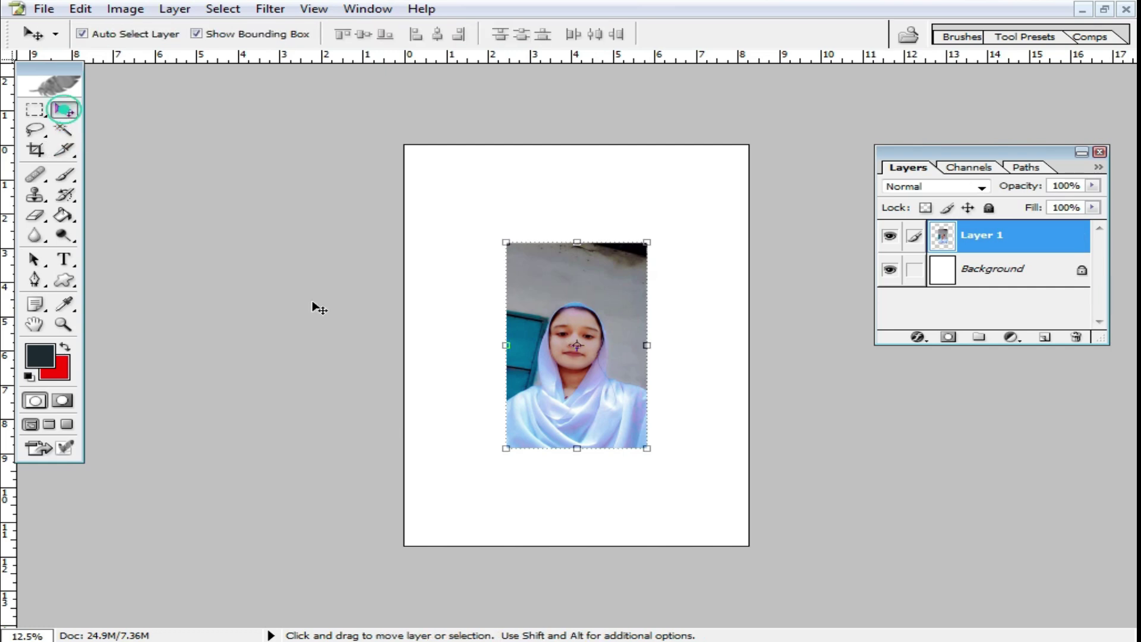
drag(647, 448, 840, 564)
double_click(666, 420)
drag(666, 421, 665, 354)
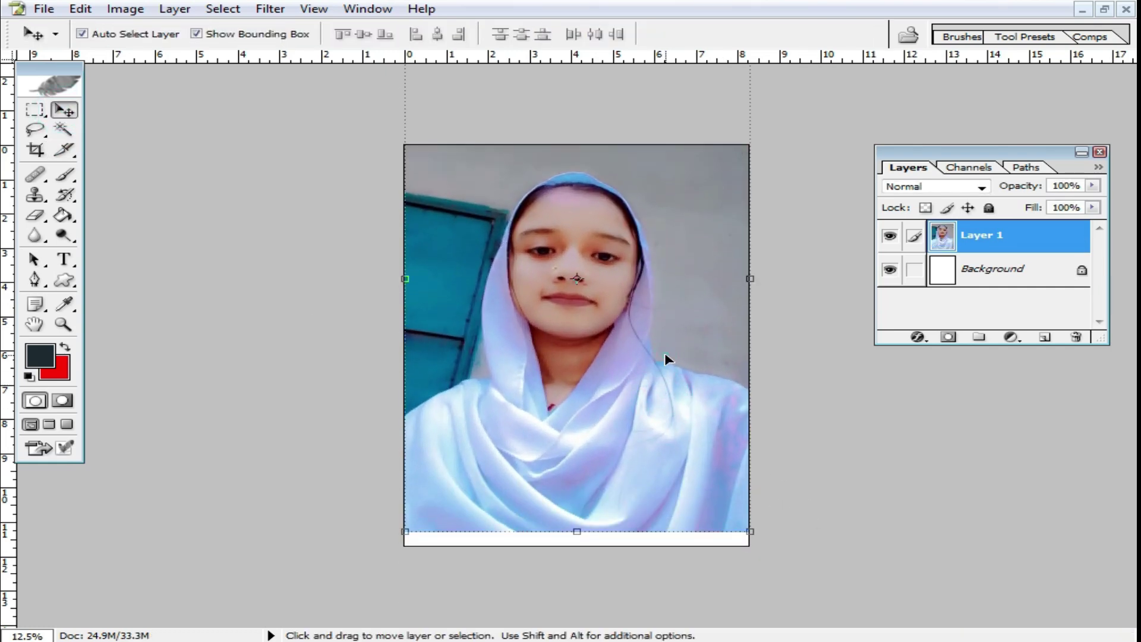
Crop the page around the portrait with the PP size crop preset and fit the result on screen.
click(35, 150)
click(55, 34)
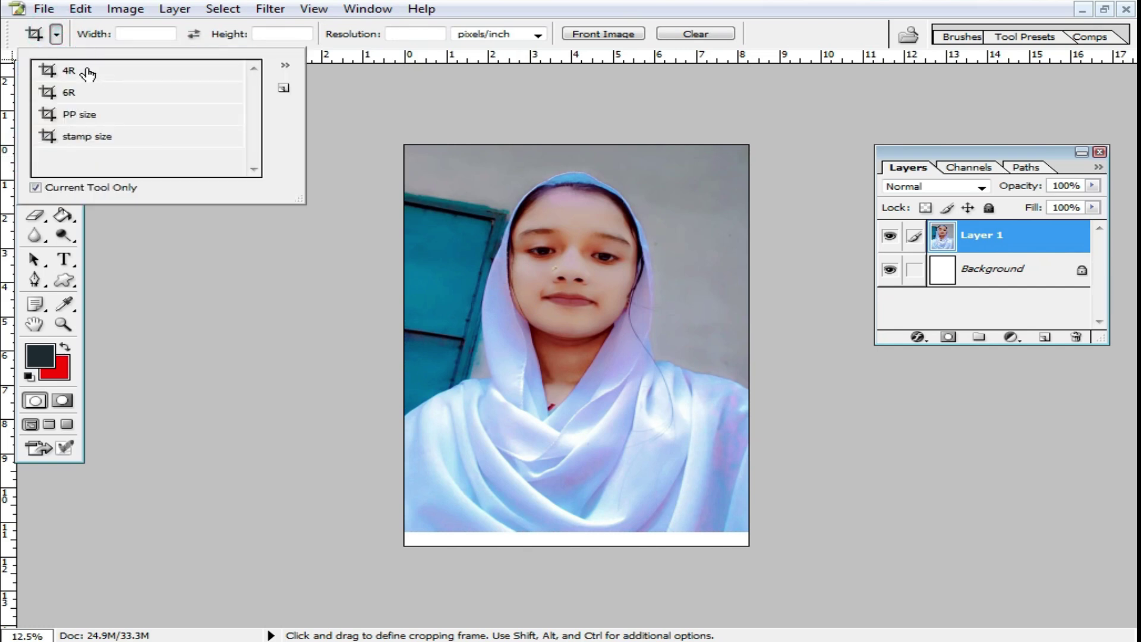
click(114, 121)
drag(431, 173, 728, 498)
double_click(627, 405)
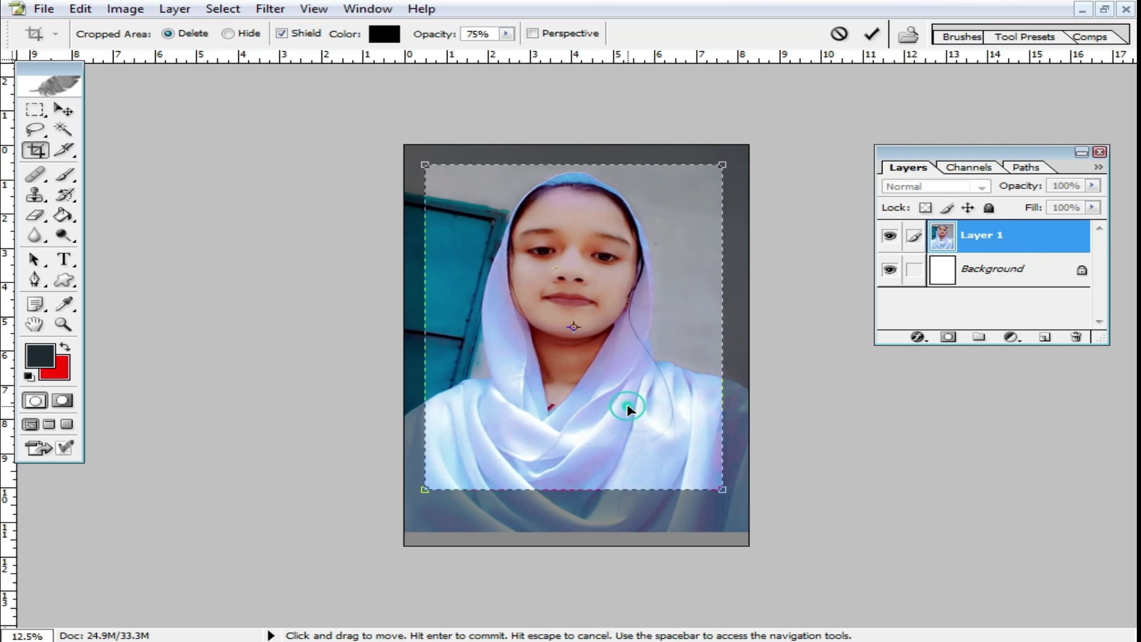
key(ctrl+0)
Save the cropped portrait to the Desktop as a JPEG named rtyrtr, accepting the JPEG options.
key(ctrl+shift+s)
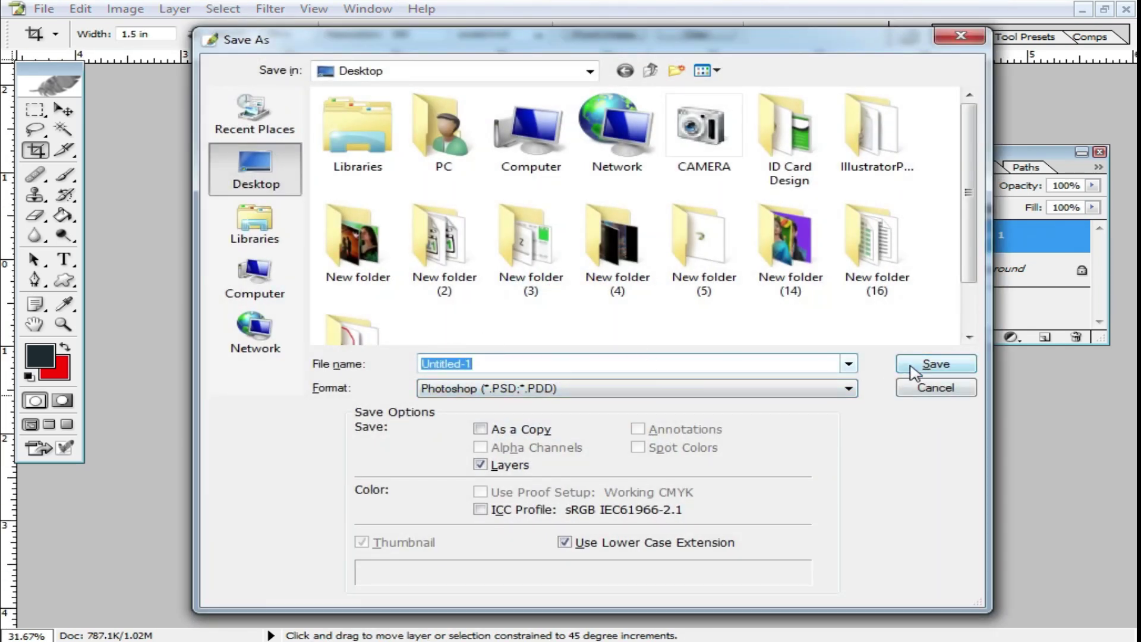
text(rtyrtr)
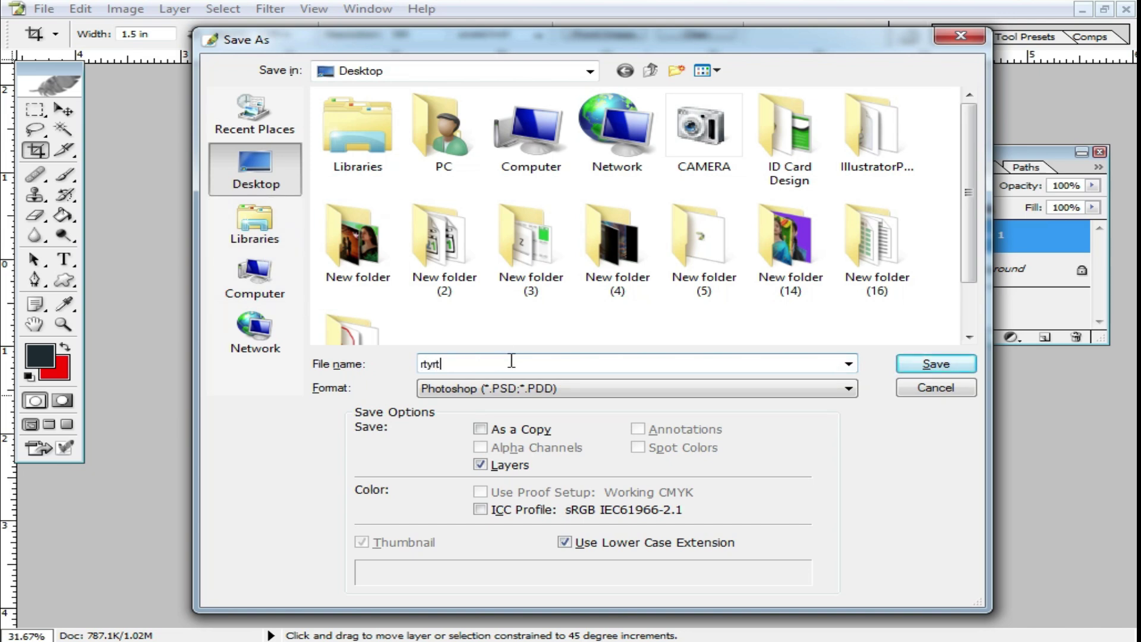
click(588, 390)
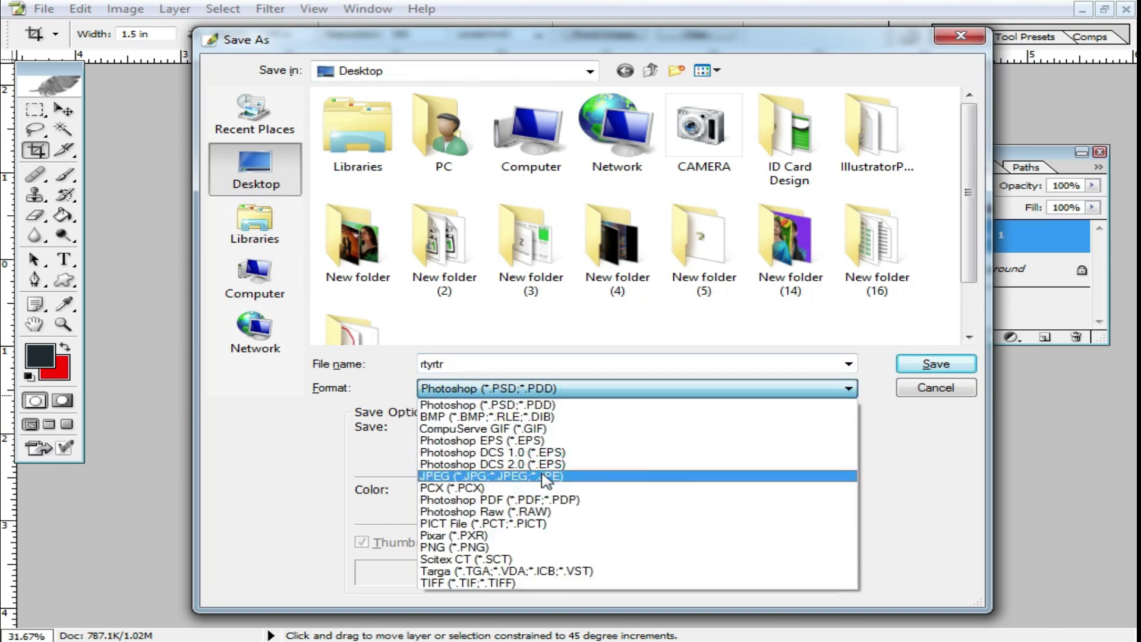
click(545, 476)
click(936, 363)
click(730, 197)
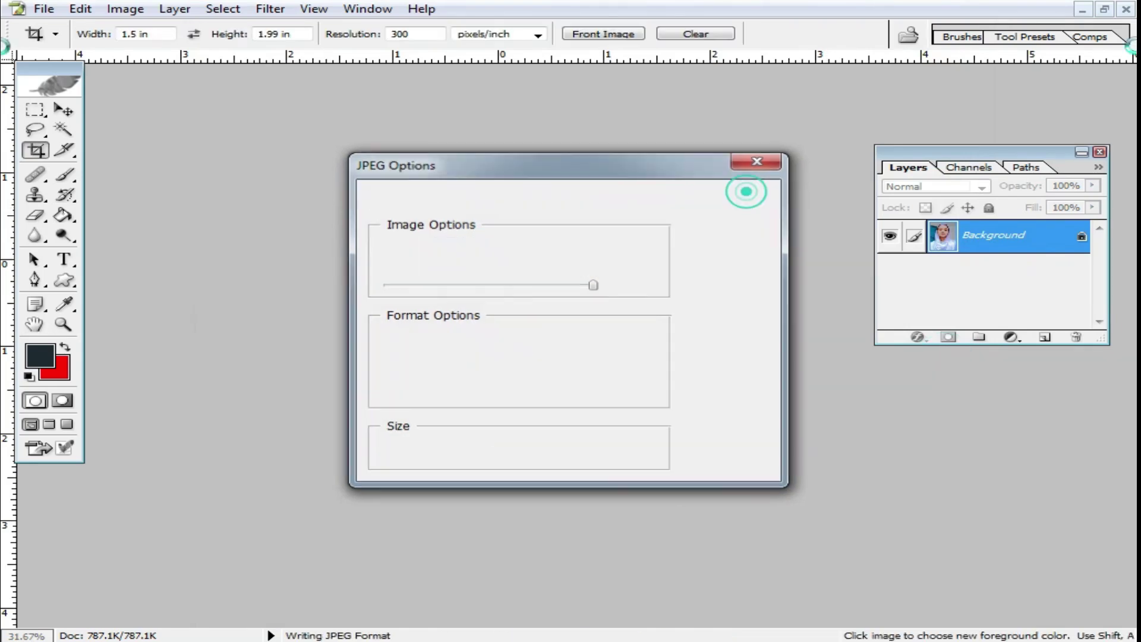
Restore the untitled portrait document's window and close it without saving changes.
click(1104, 9)
click(493, 106)
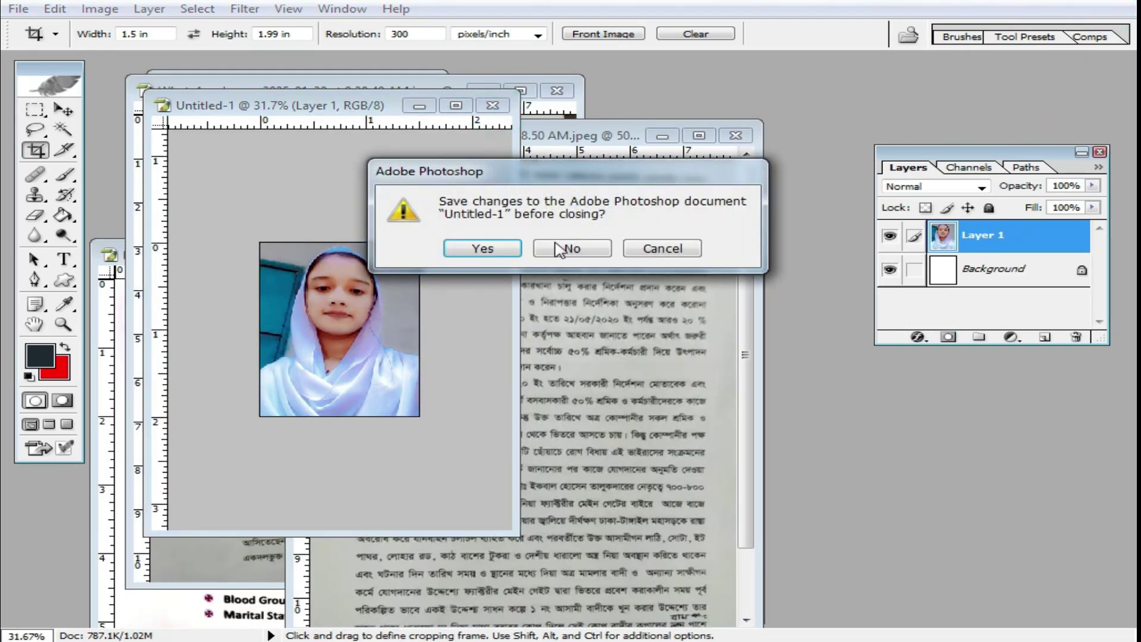
click(573, 247)
Open the saved rtyrtr JPEG from the Desktop and move its window aside from the page photos.
double_click(881, 394)
scroll(626, 350, down, 3)
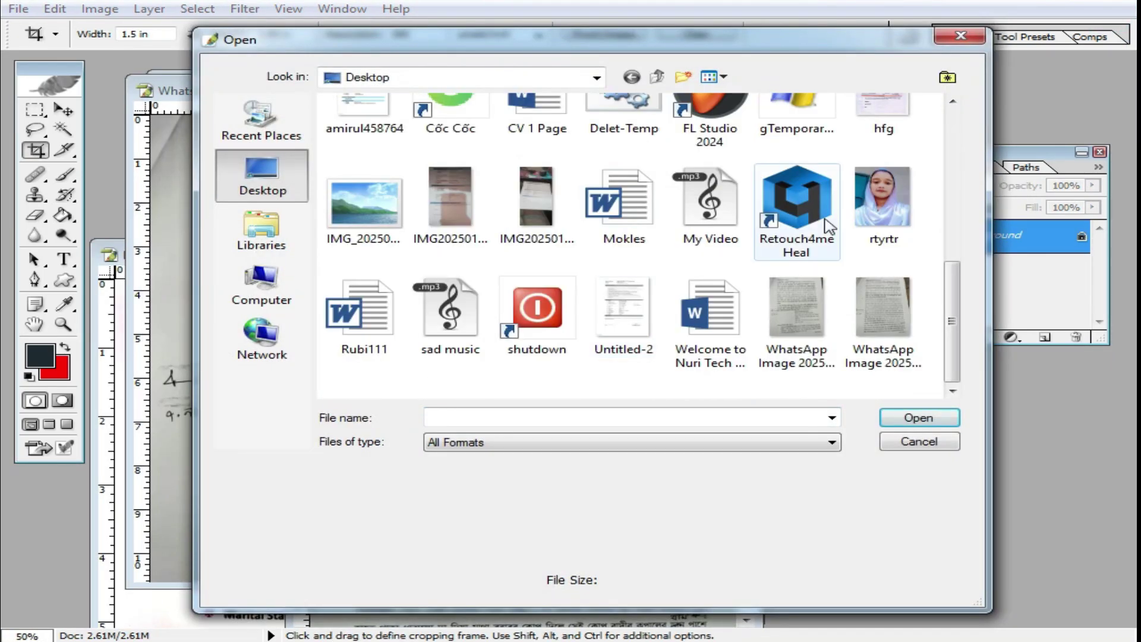
double_click(879, 190)
drag(313, 119, 604, 121)
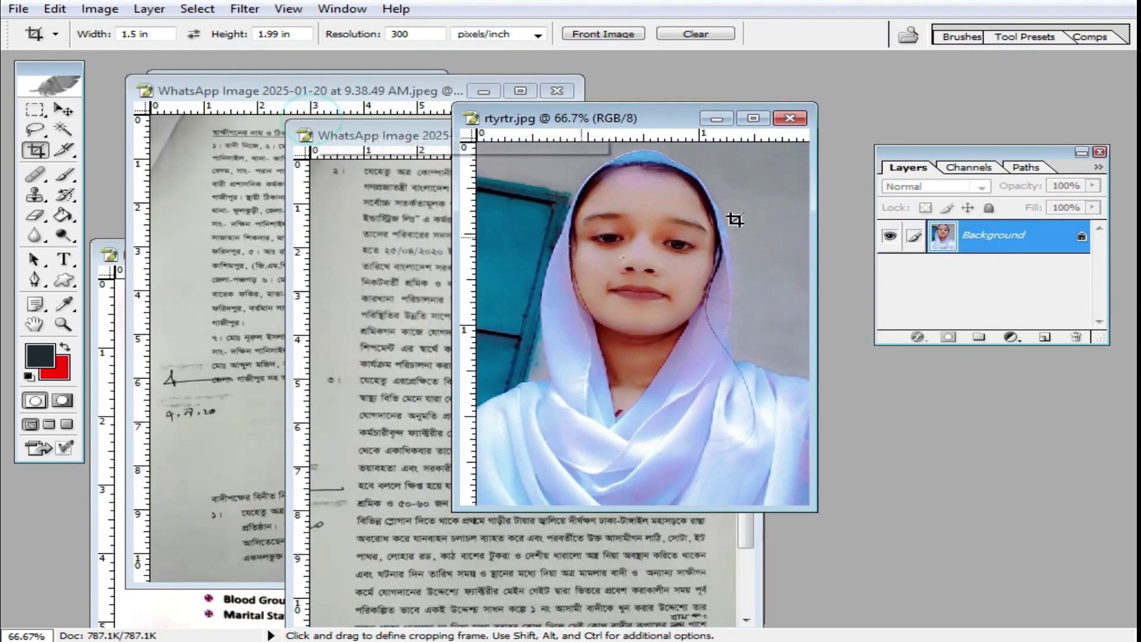
drag(713, 122, 609, 150)
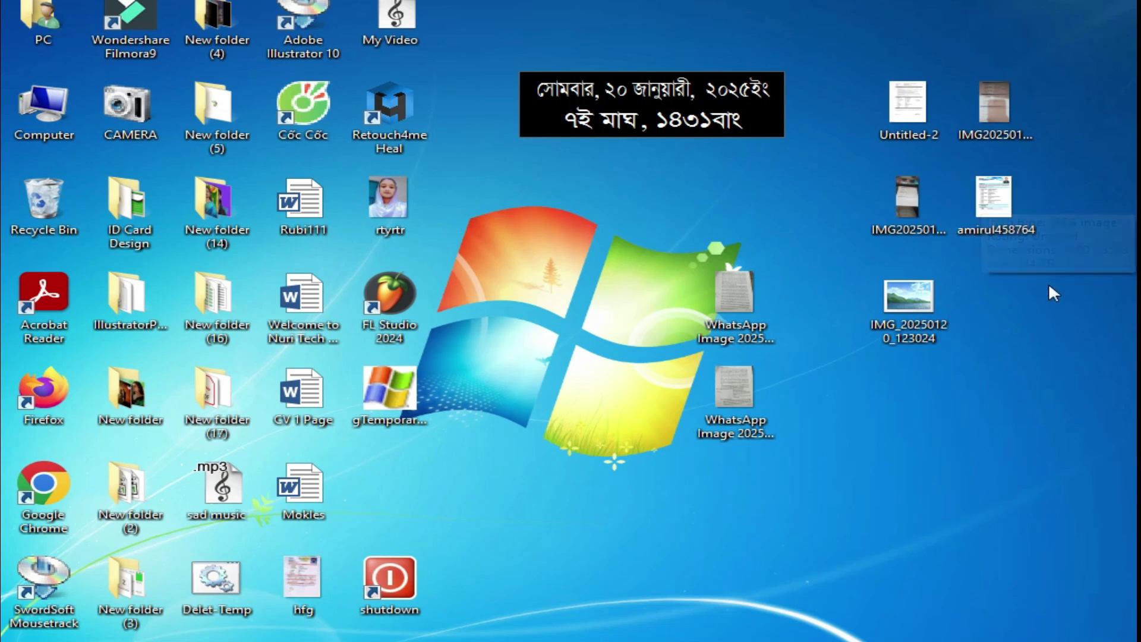
Open the resume image from the desktop in Photoshop, maximize its window, and zoom in on the header.
drag(989, 216, 524, 346)
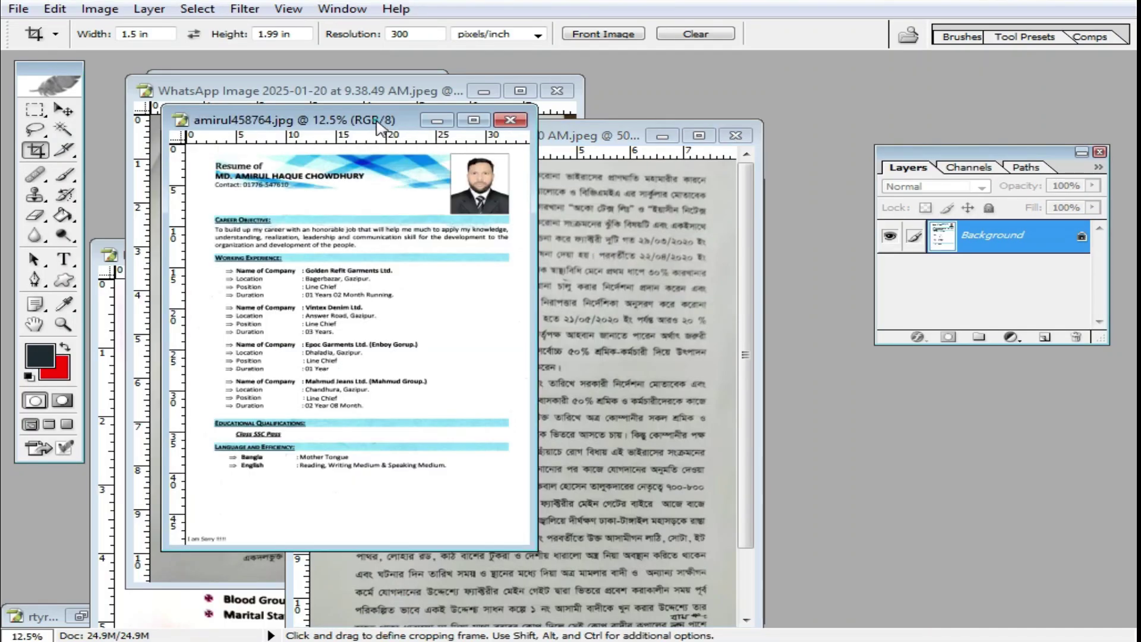
double_click(376, 122)
key(ctrl+space)
ctrl+click(662, 249)
ctrl+click(639, 293)
ctrl+click(528, 267)
ctrl+click(526, 268)
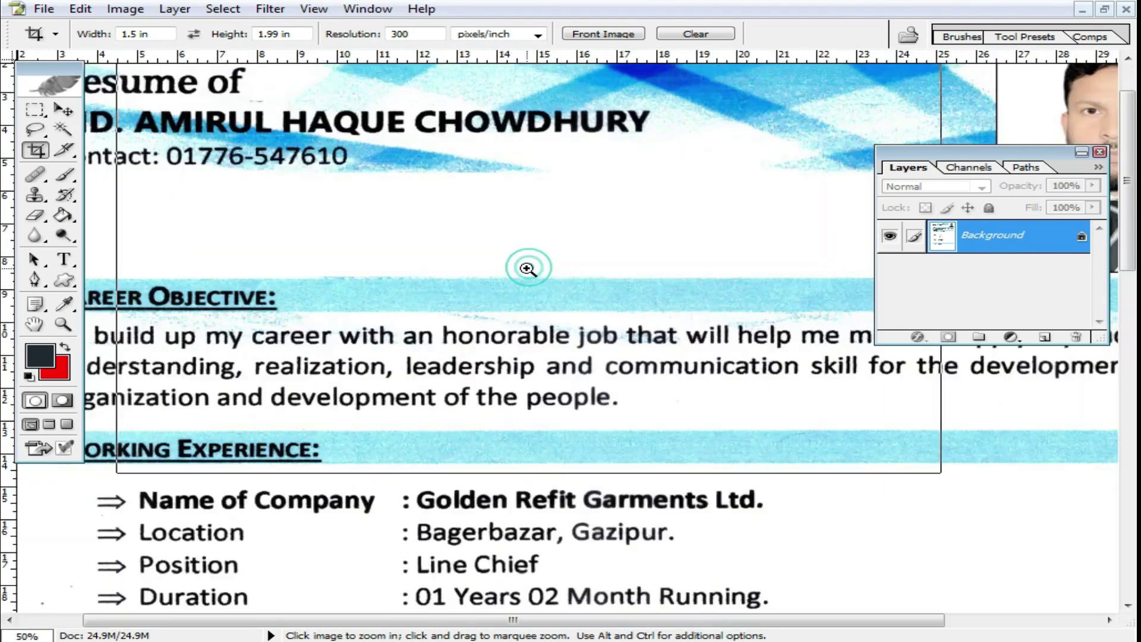
Examine the resume's text and blank areas up close, and return to a full-page view.
drag(280, 227, 461, 318)
drag(633, 347, 661, 209)
drag(670, 378, 601, 196)
drag(655, 402, 631, 220)
drag(665, 351, 618, 253)
alt+click(662, 343)
alt+click(667, 340)
drag(627, 382, 618, 232)
drag(611, 407, 619, 250)
drag(622, 207, 627, 457)
drag(614, 194, 601, 327)
drag(583, 229, 597, 359)
drag(604, 209, 603, 324)
ctrl+click(575, 243)
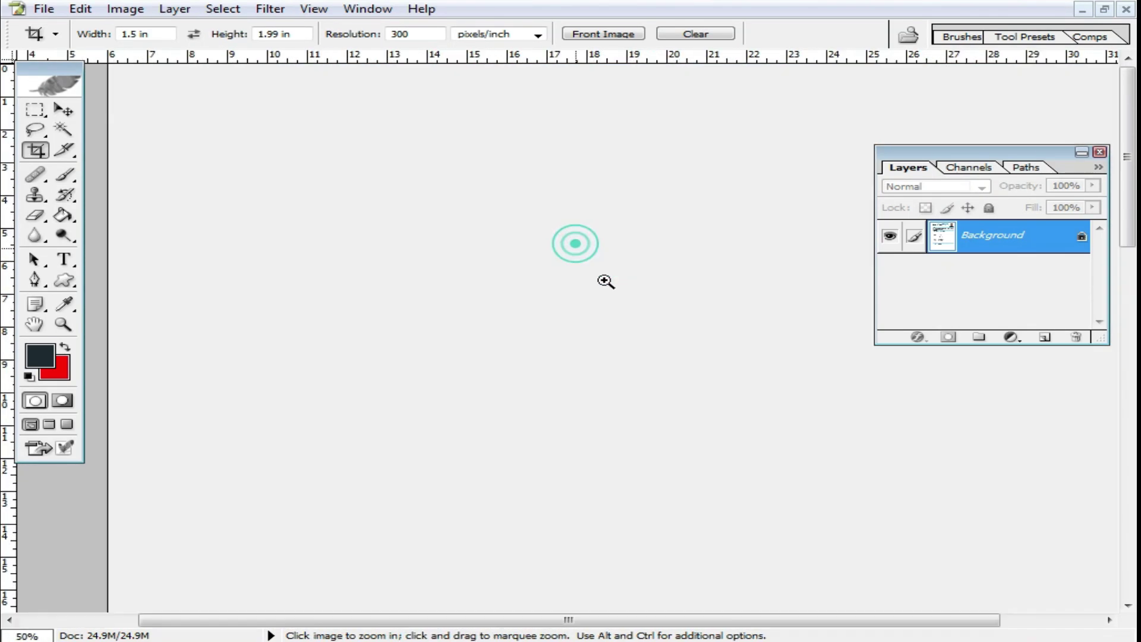
ctrl+click(583, 281)
alt+click(558, 287)
alt+click(560, 286)
alt+click(568, 286)
alt+click(568, 285)
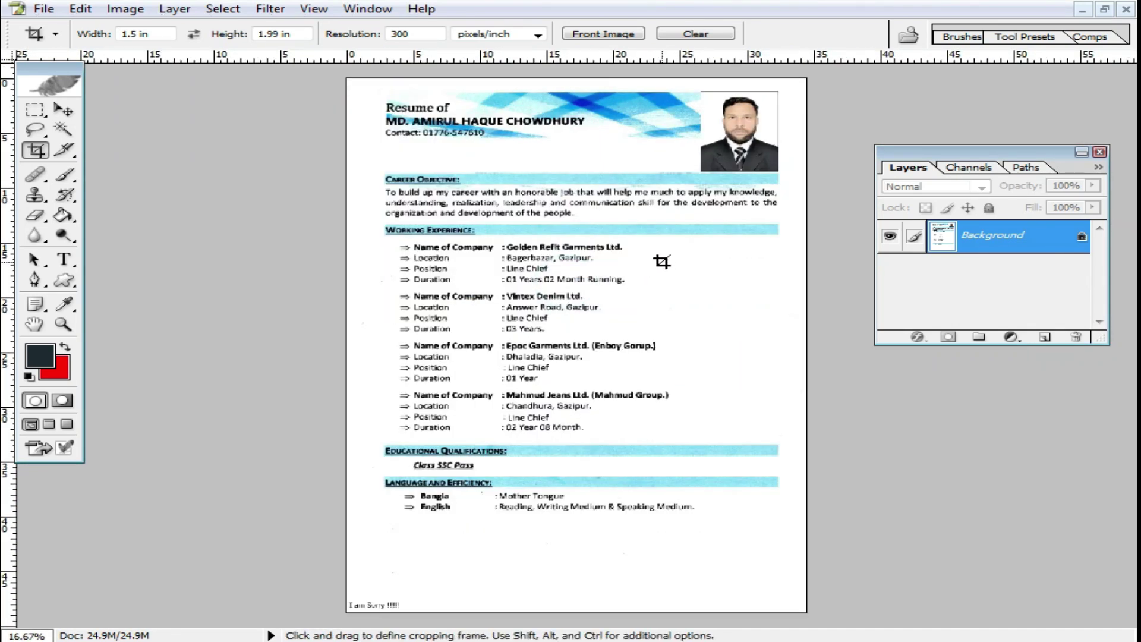
Open the resume's print settings, proceed despite the clipping, and enable Scale to Fit Media.
key(ctrl)
key(ctrl+p)
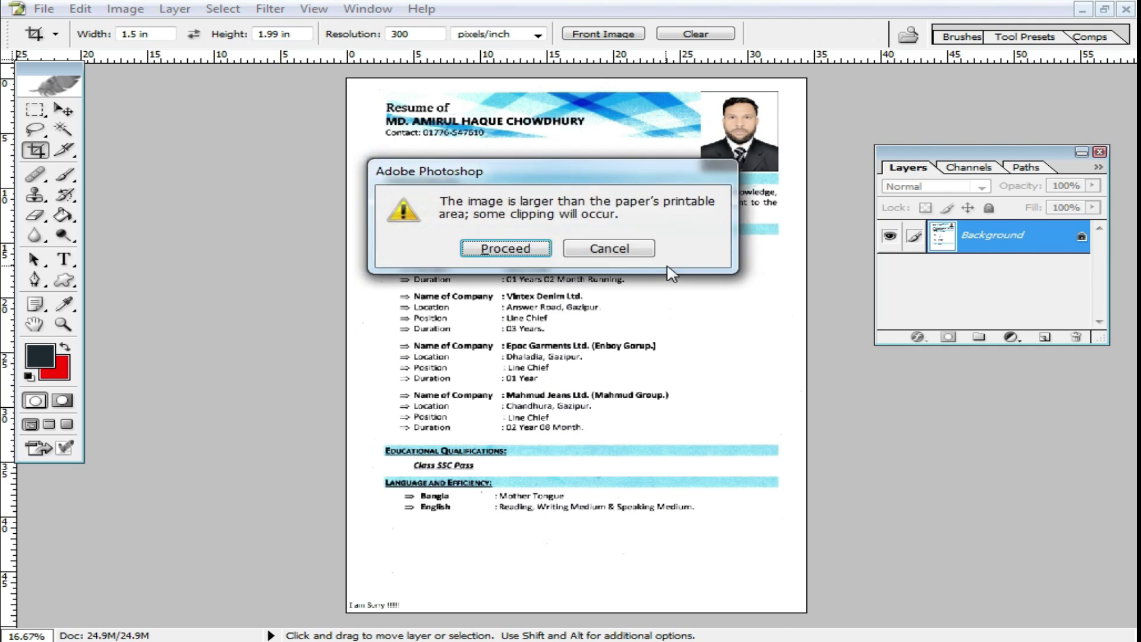
key(Return)
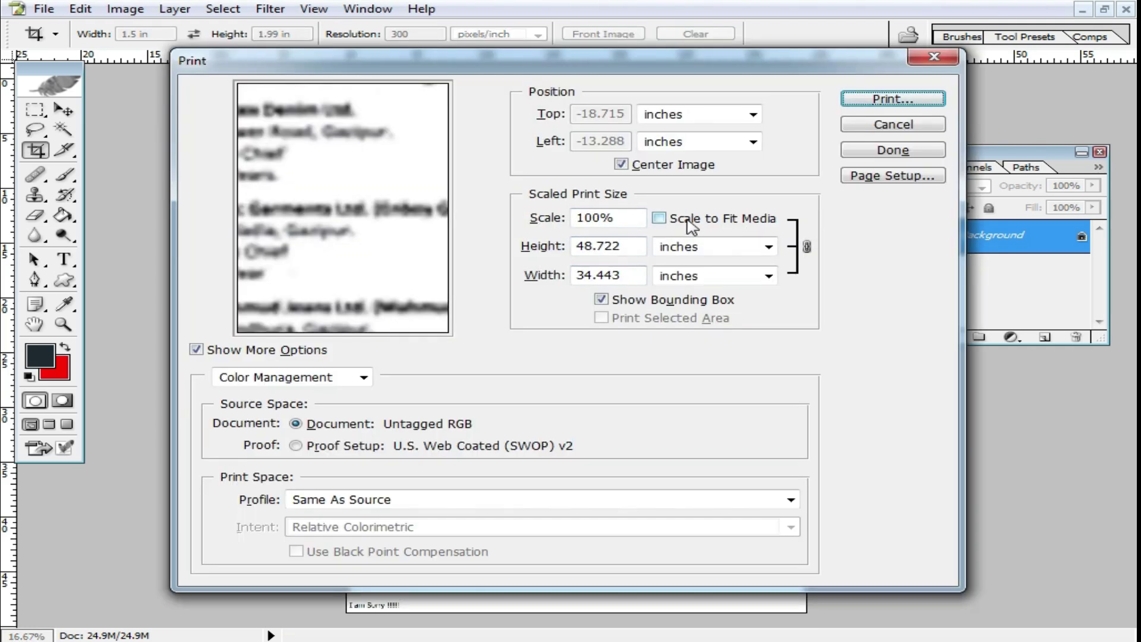
click(661, 219)
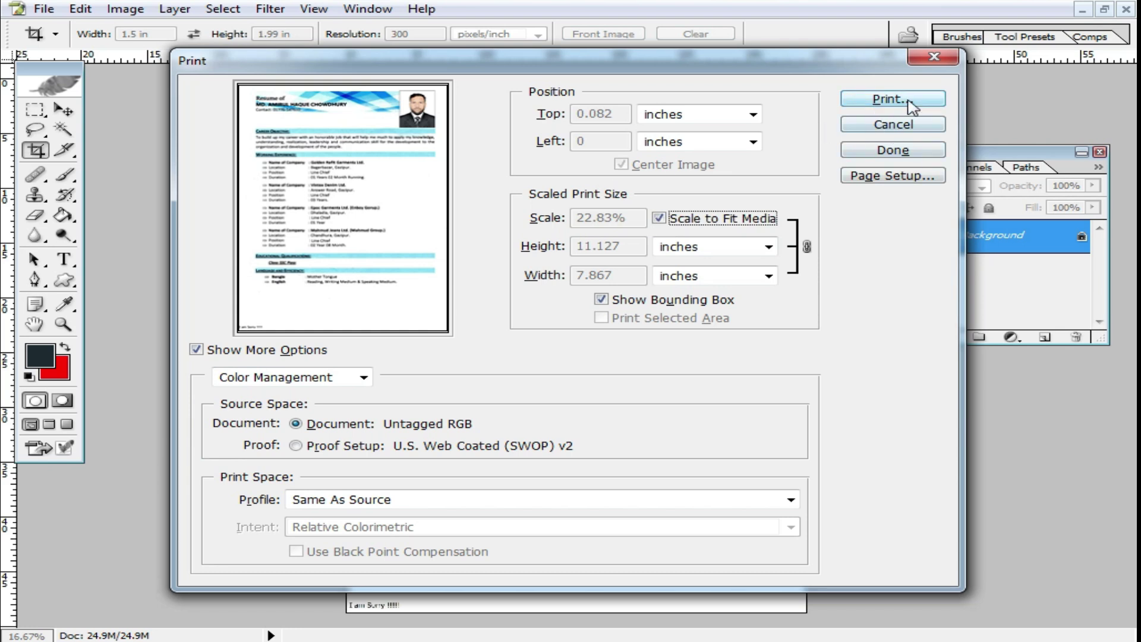
Continue to the printer selection, choose EPSON L130 Series (Copy 1), and open its properties.
click(886, 102)
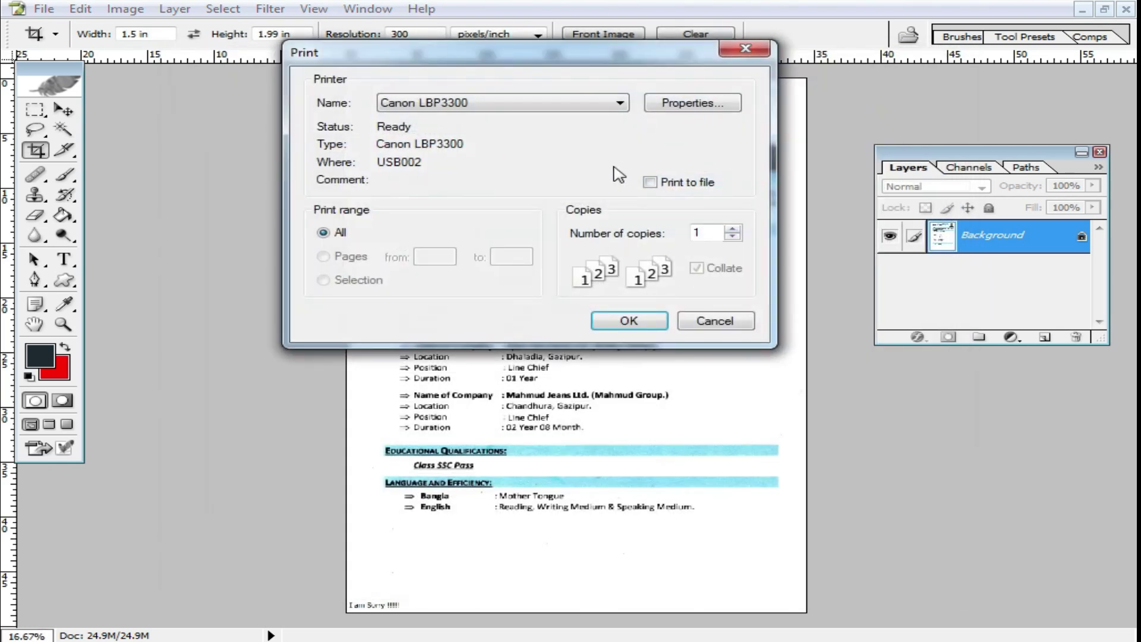
click(618, 104)
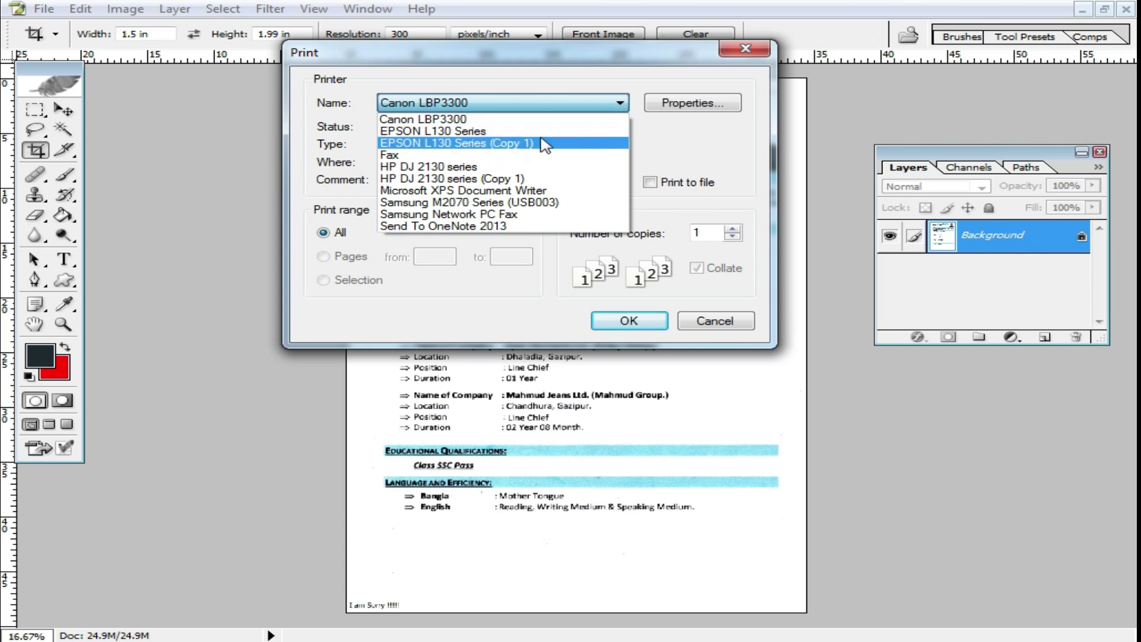
click(505, 143)
click(690, 107)
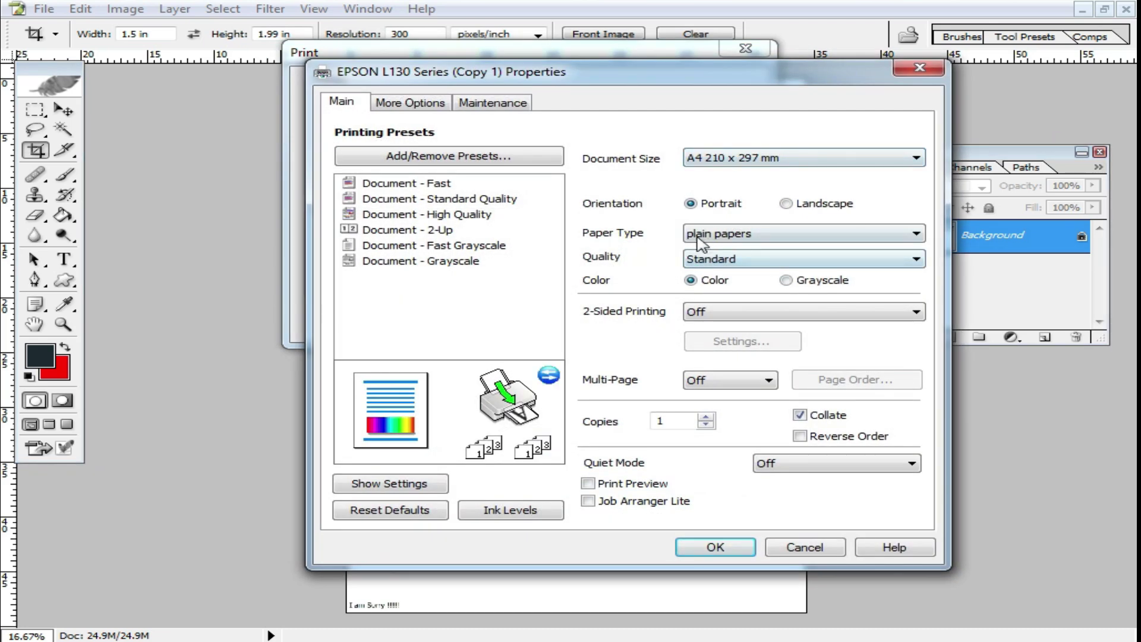
Try the Epson Premium Glossy paper type and set it back to plain papers.
click(841, 238)
click(770, 277)
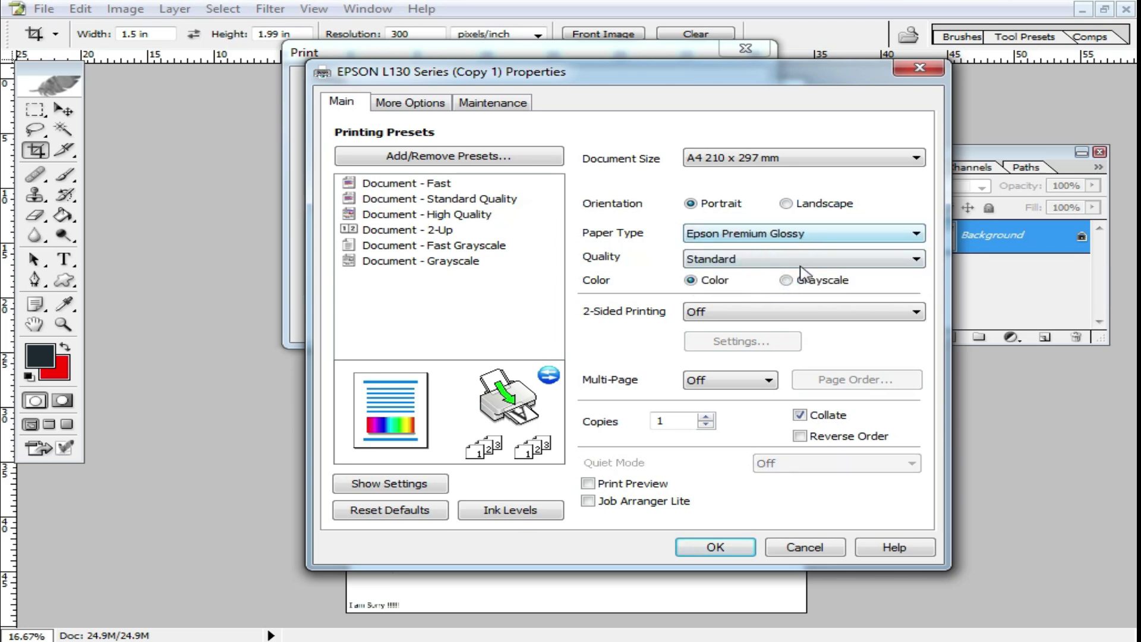
click(839, 240)
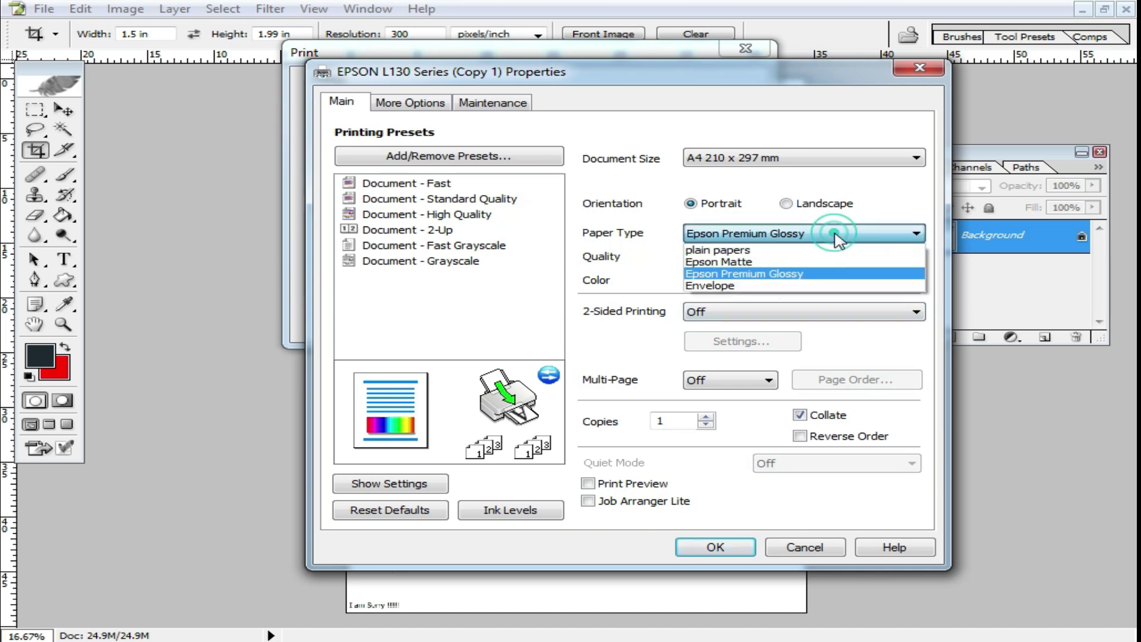
click(726, 250)
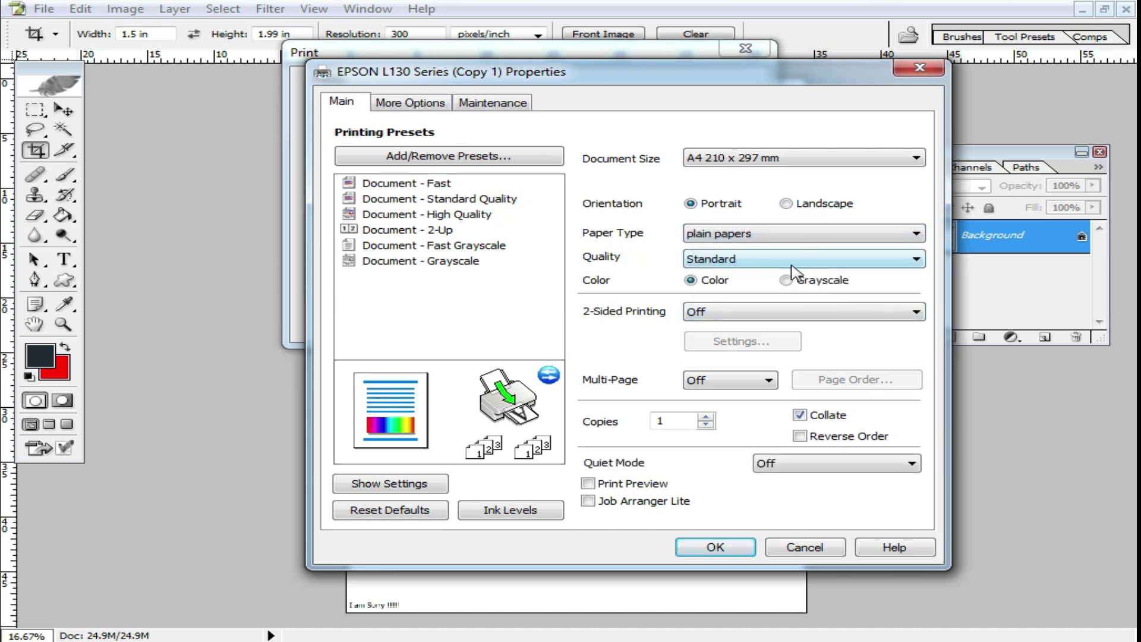
Try the Draft and Standard print qualities, and set the quality to High.
click(767, 264)
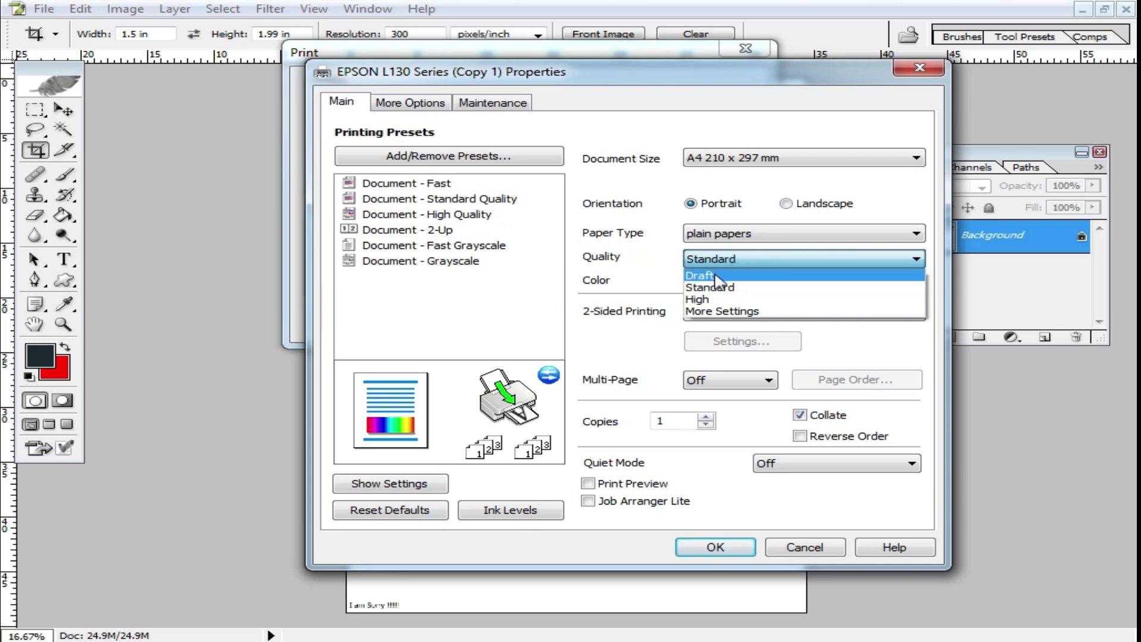
click(785, 280)
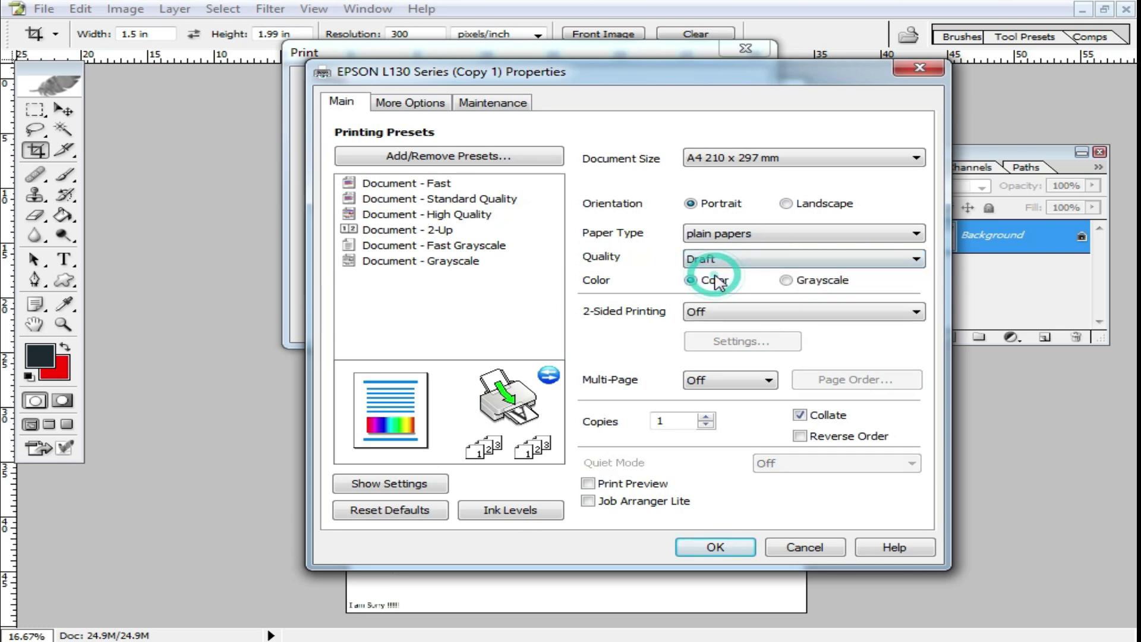
click(756, 264)
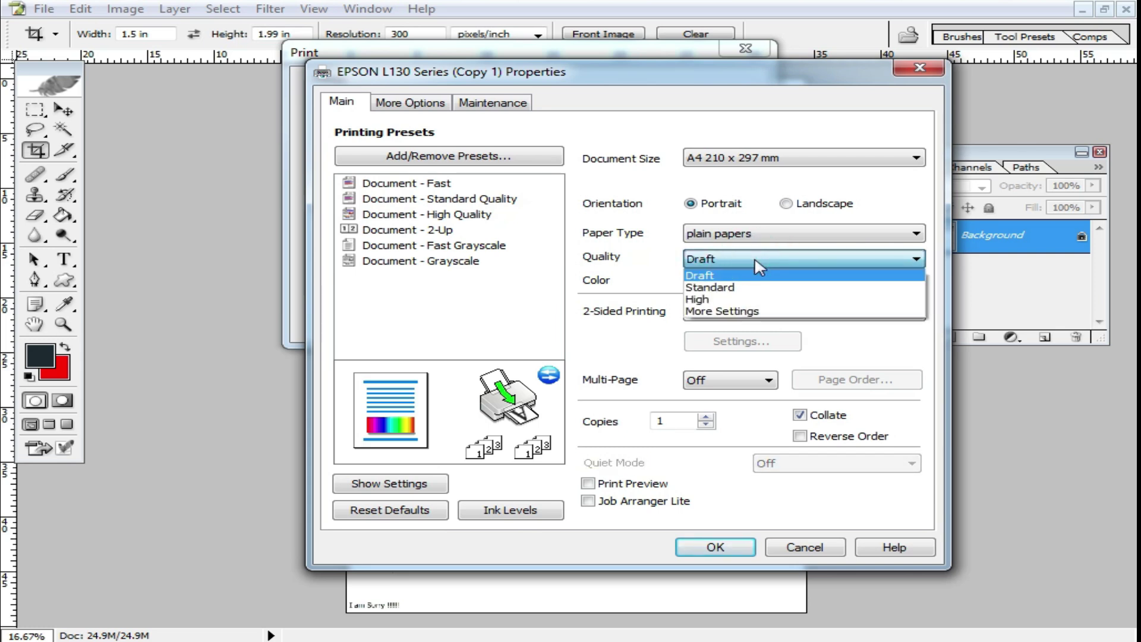
click(721, 288)
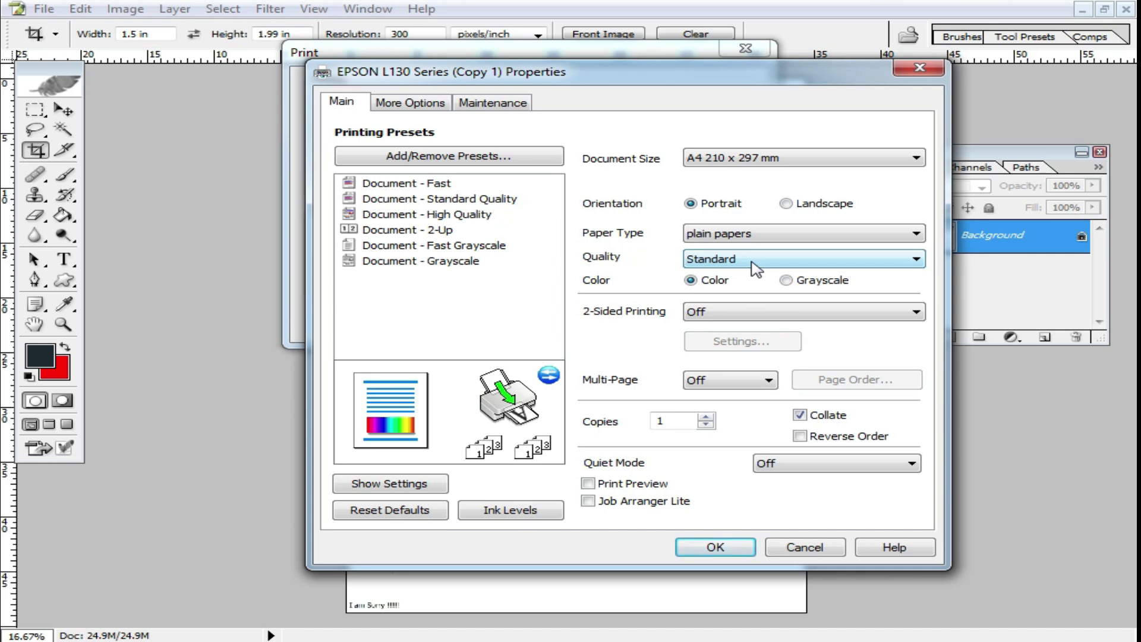
click(752, 262)
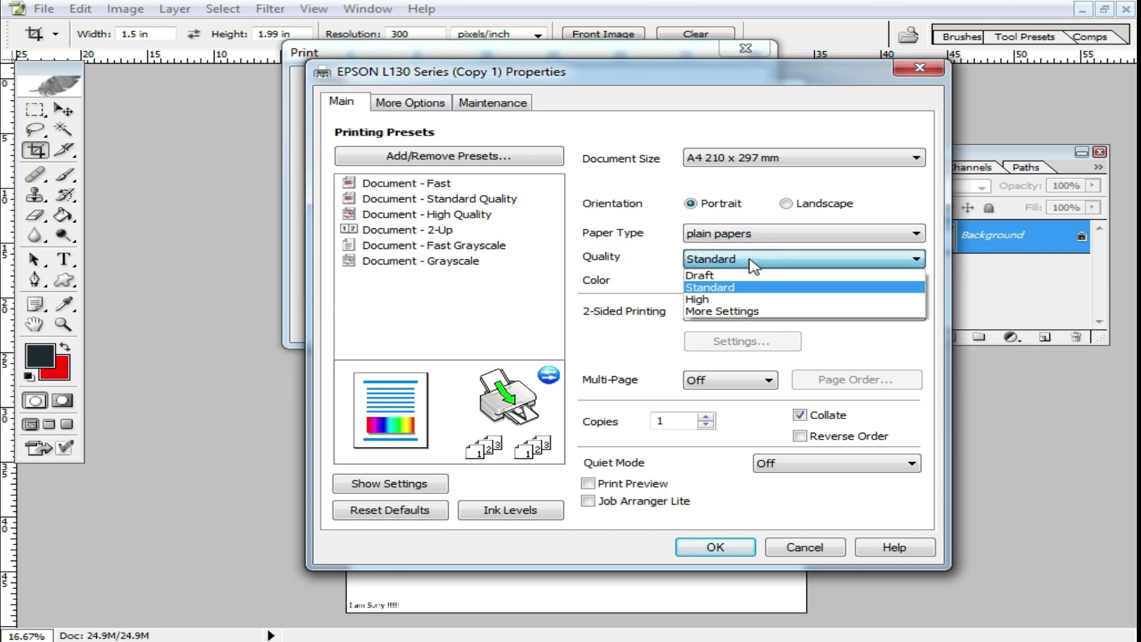
click(734, 300)
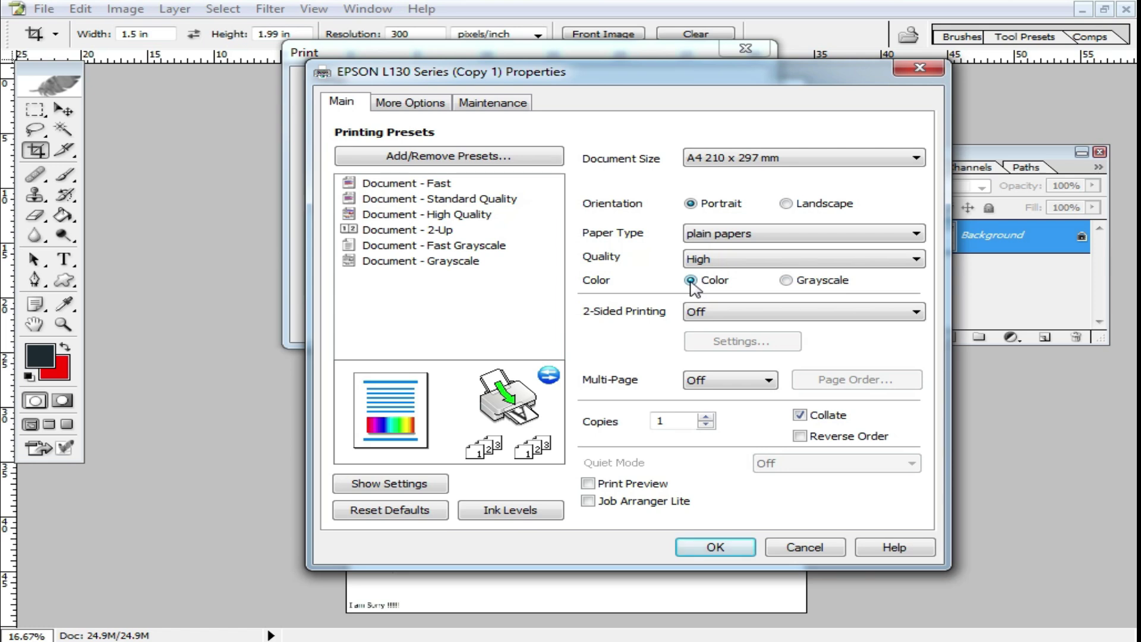
Select Grayscale color in the printer properties and close the print dialog without printing.
click(793, 283)
key(Return)
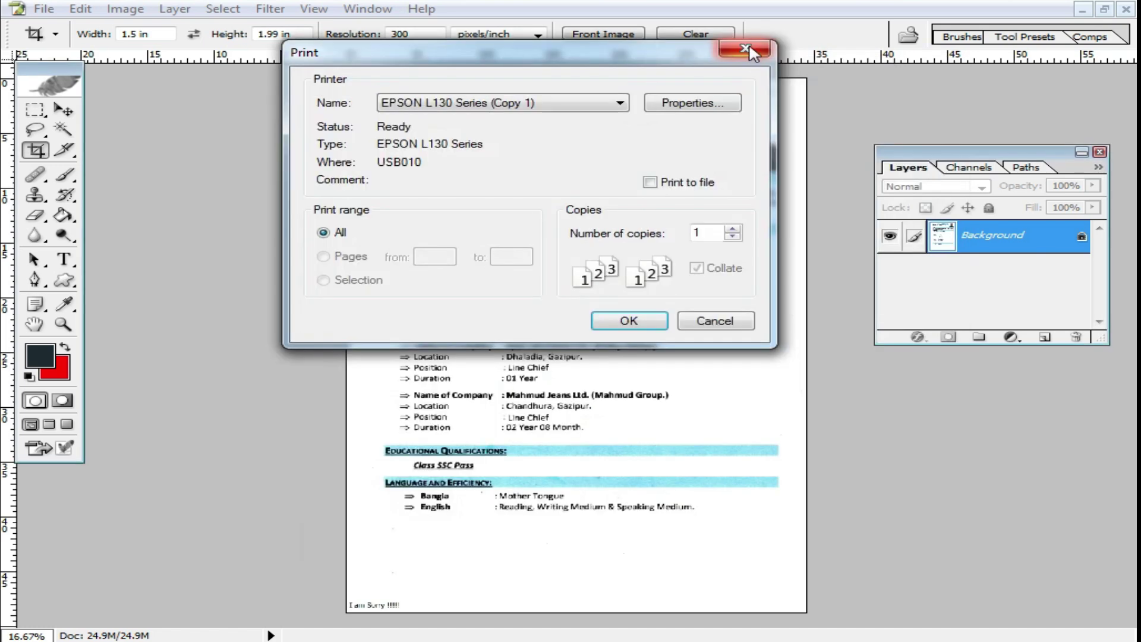
click(746, 47)
Compare the resume's red, green and blue channels individually, checking how the blue banner, headings and portrait render in each.
ctrl+click(611, 275)
ctrl+click(572, 261)
ctrl+click(499, 234)
click(577, 286)
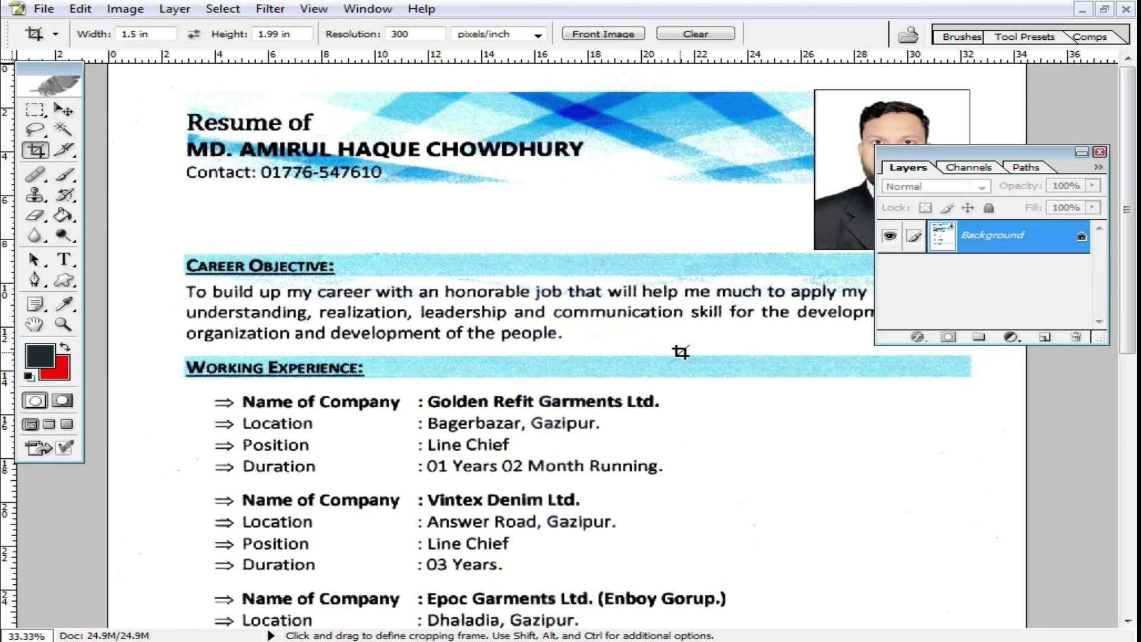
key(ctrl+shift+u)
key(ctrl+shift+l)
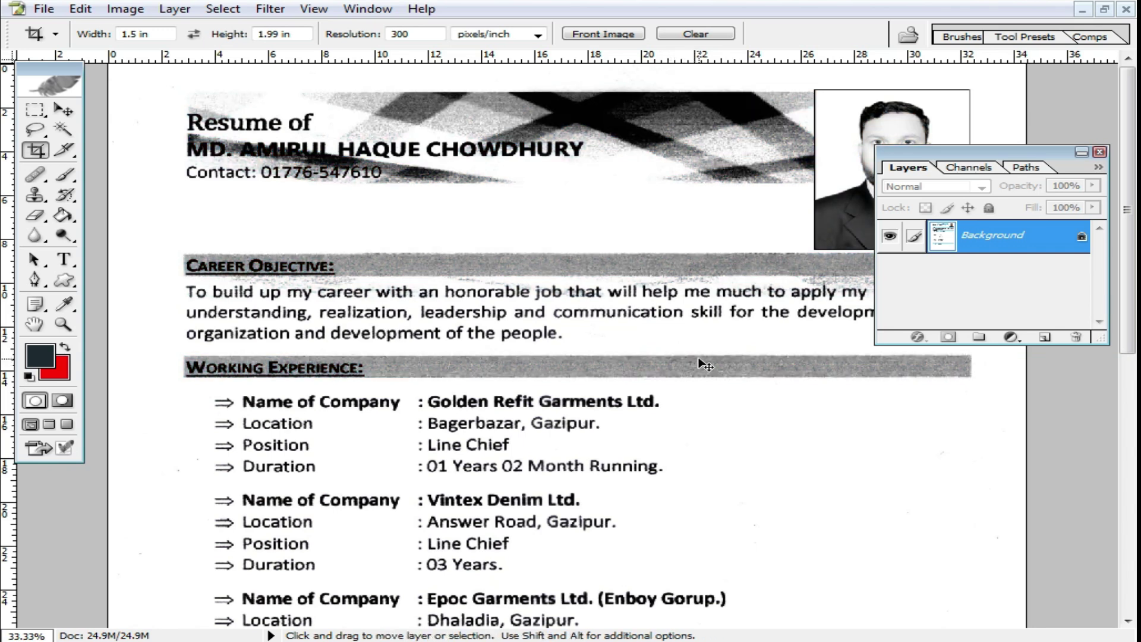
key(ctrl+z)
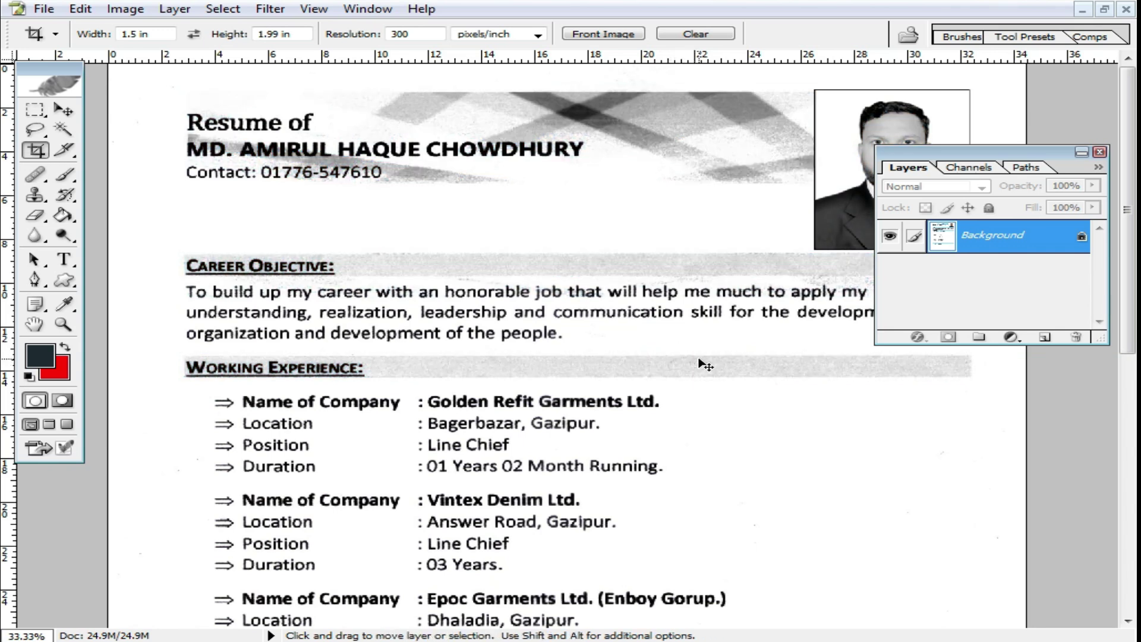
key(ctrl+z)
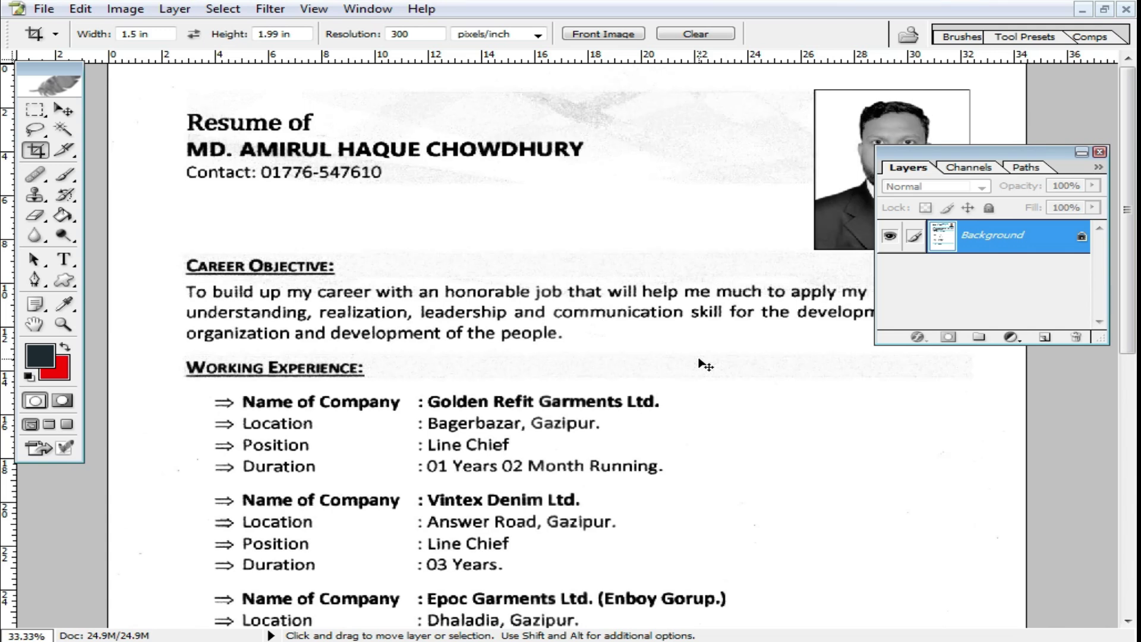
key(ctrl+shift+z)
key(ctrl+z)
key(ctrl+z)
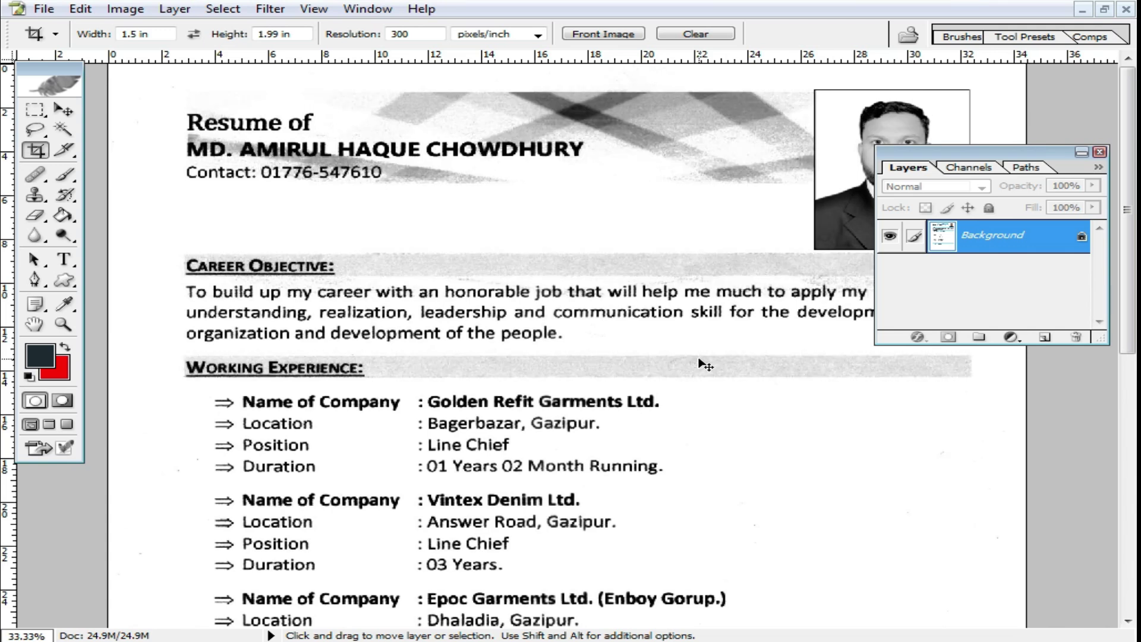
key(ctrl+z)
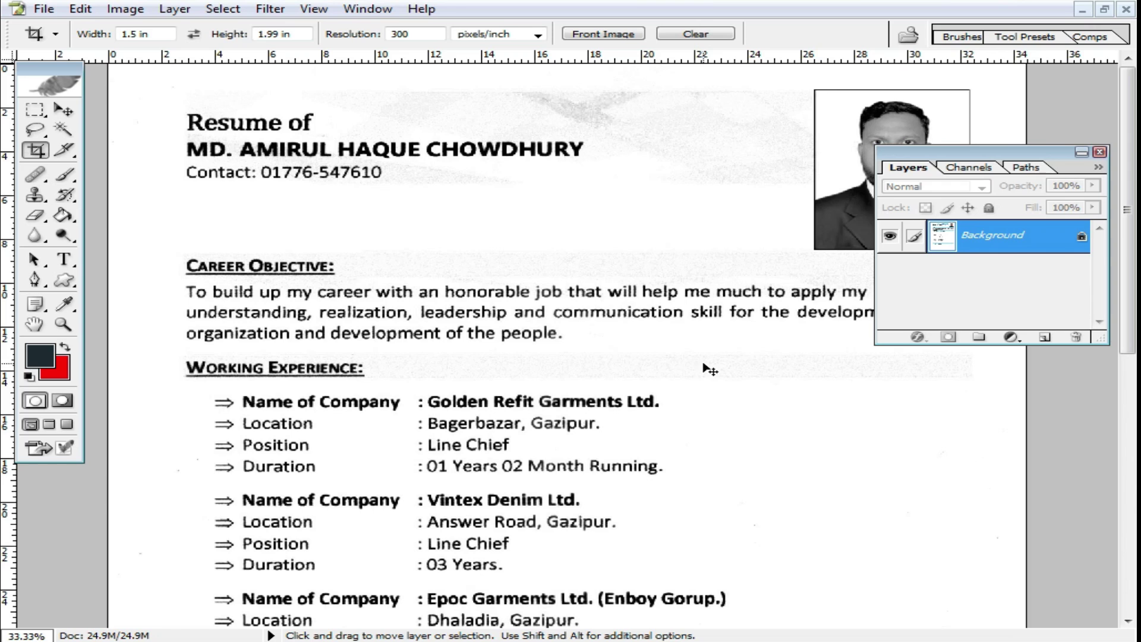
key(ctrl+shift+z)
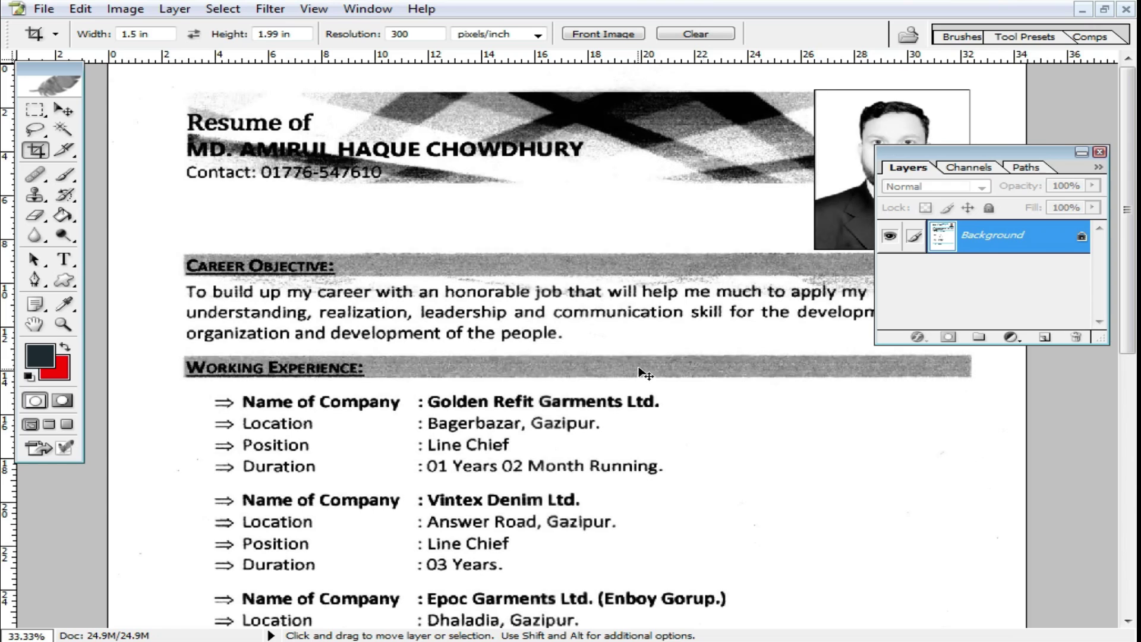
key(ctrl+alt+z)
key(ctrl+alt+z)
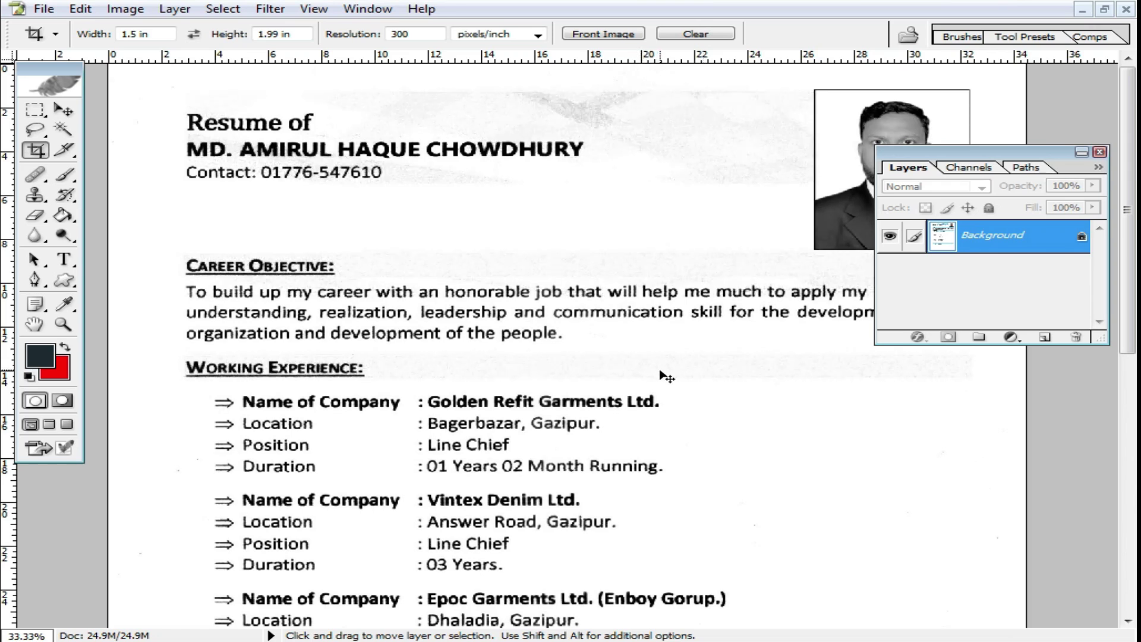
key(ctrl+shift+z)
key(ctrl+shift+z)
key(ctrl+alt+z)
key(ctrl+alt+z)
key(ctrl+shift+z)
key(ctrl+shift+z)
key(ctrl+shift+z)
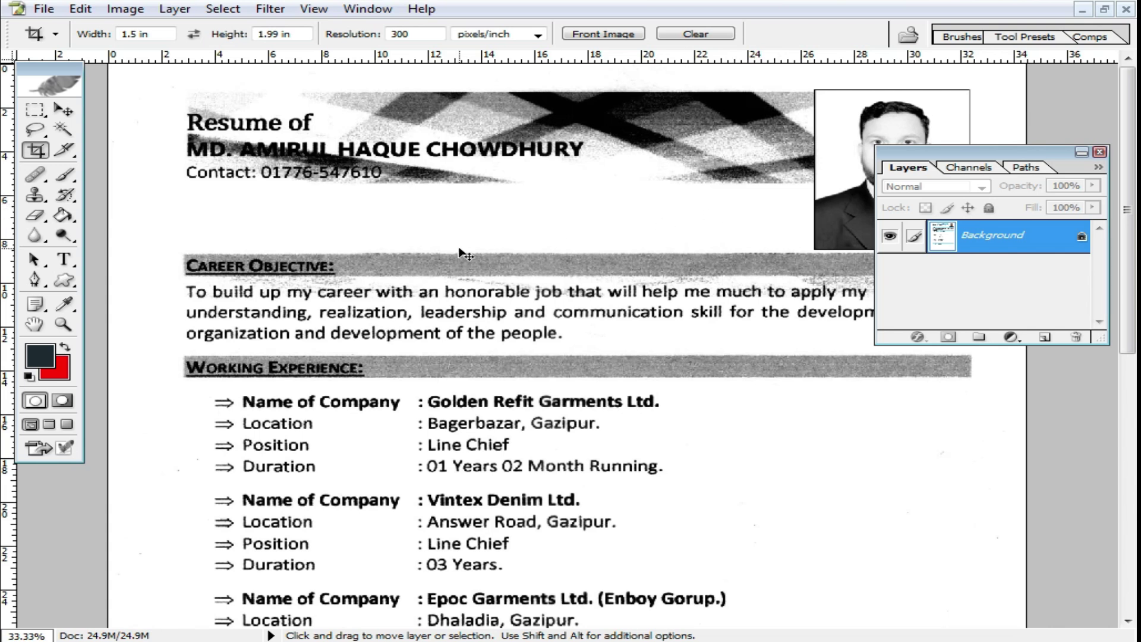
key(ctrl+alt+z)
key(ctrl+shift+z)
Compare the resume's blue and red channels over a larger part of the page and return to the full-color composite.
key(ctrl+minus)
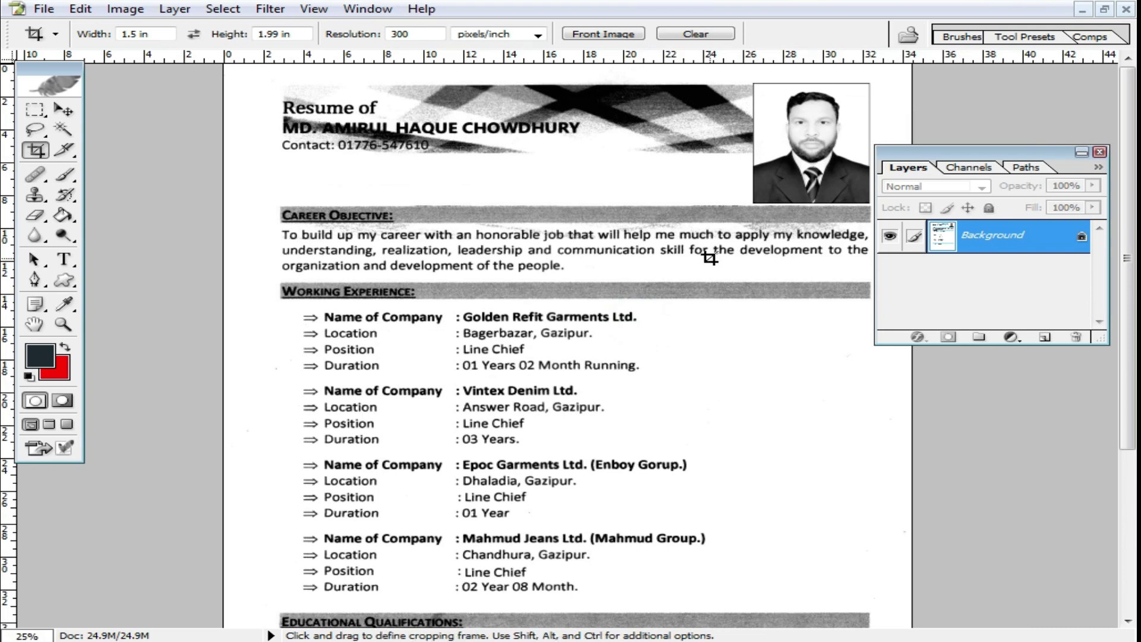
key(ctrl)
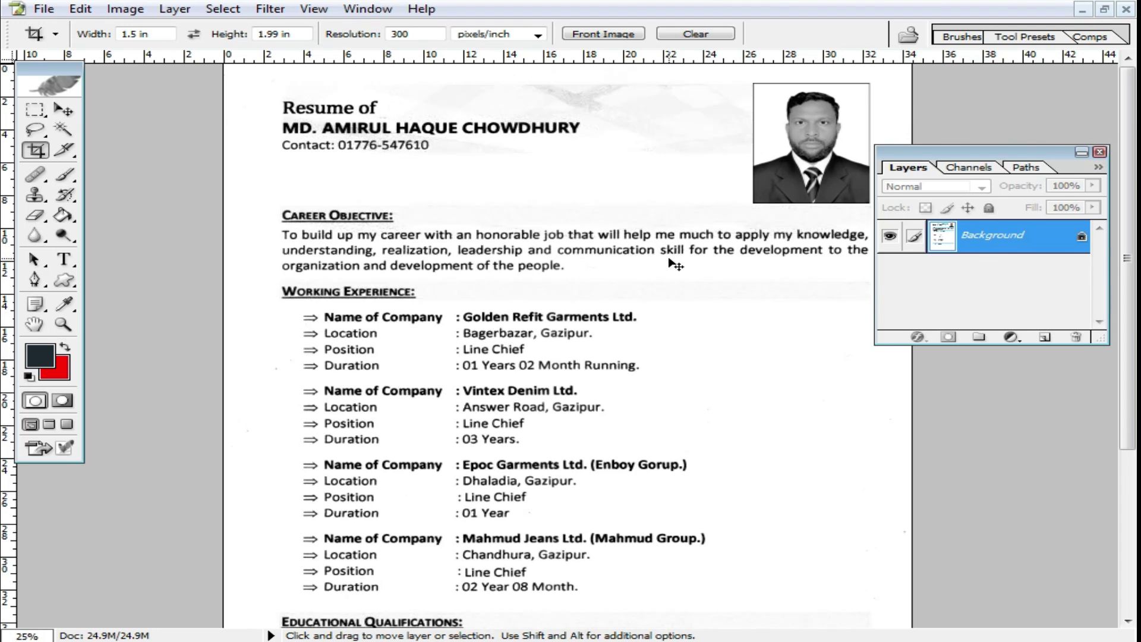
key(ctrl+z)
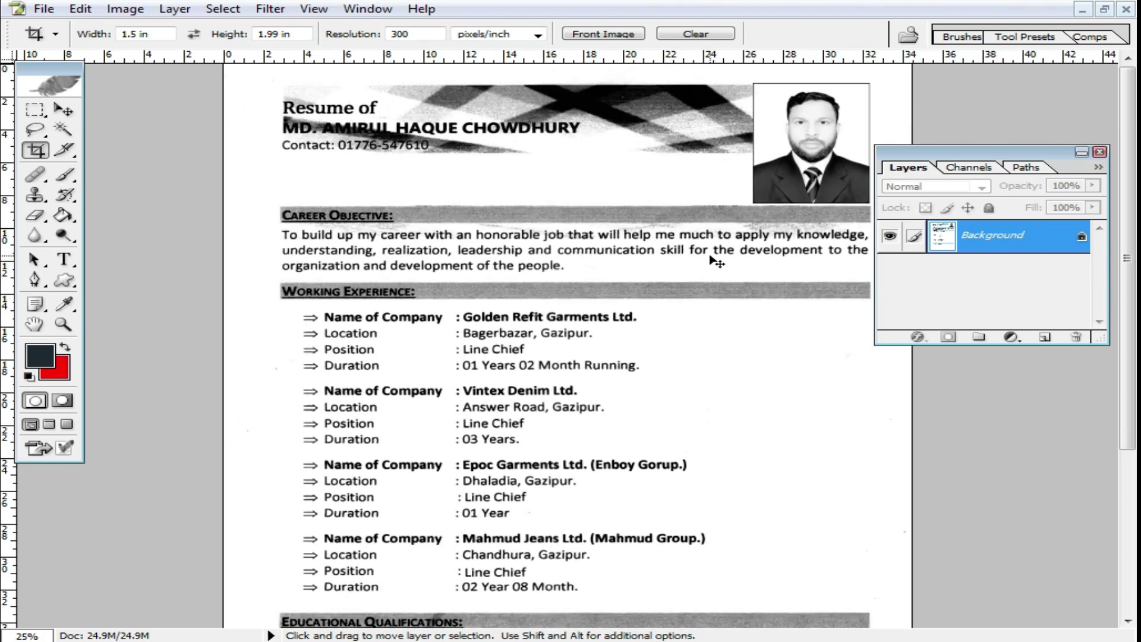
key(ctrl+alt+z)
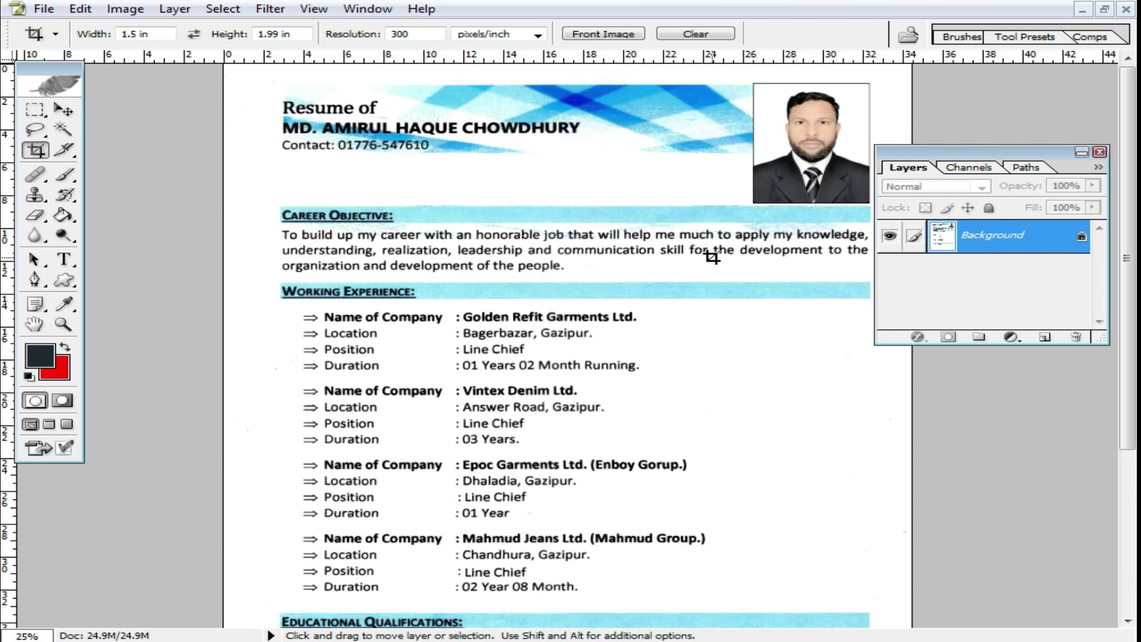
ctrl+click(579, 240)
ctrl+click(579, 240)
ctrl+click(520, 255)
alt+click(625, 255)
alt+click(757, 231)
Restore the resume window to a floating size and switch to the photographed Bengali page, maximized.
click(1104, 10)
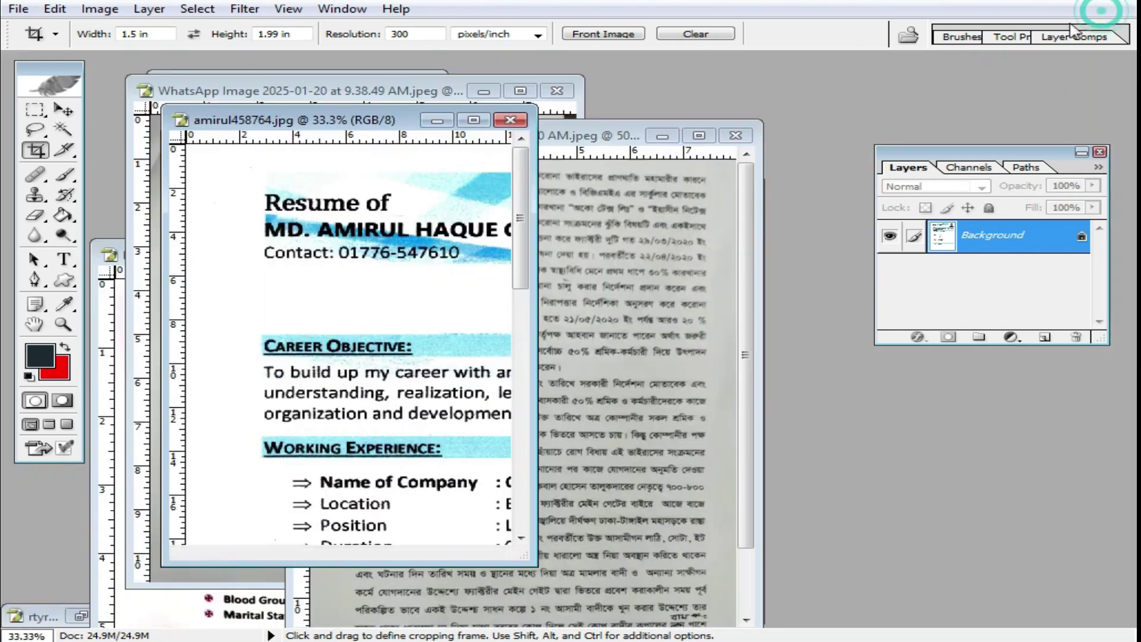
click(606, 142)
double_click(609, 146)
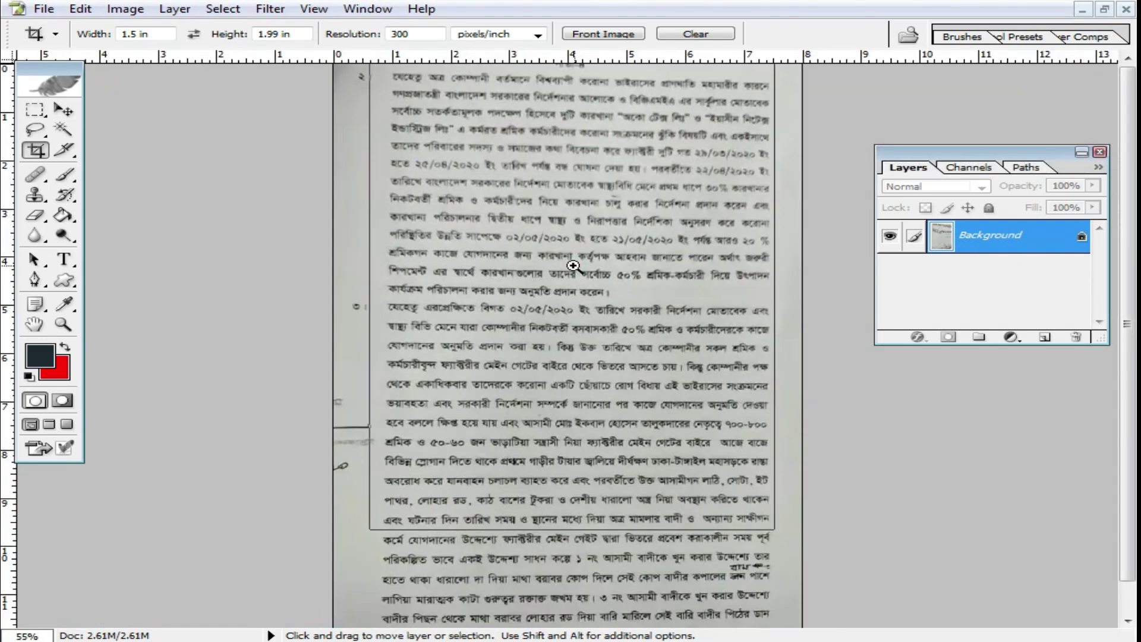
ctrl+click(573, 266)
ctrl+click(572, 266)
ctrl+click(573, 266)
drag(527, 242, 604, 391)
alt+click(508, 236)
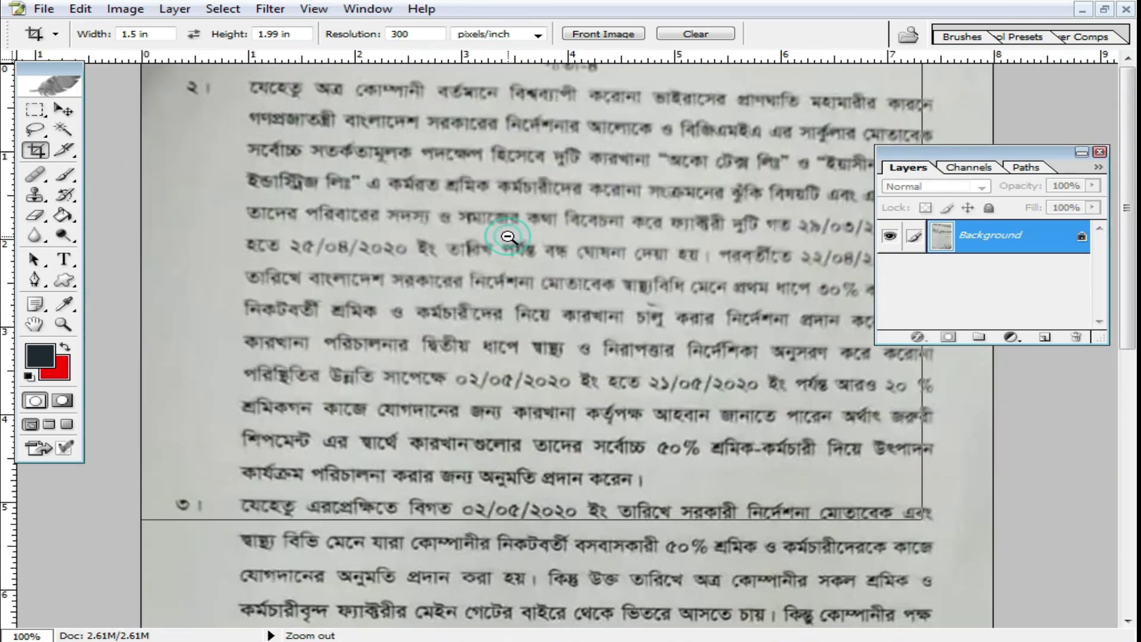
ctrl+alt+click(509, 237)
Whiten the Bengali page with Levels, sampling the gray paper in the upper margin as the white point.
key(ctrl+l)
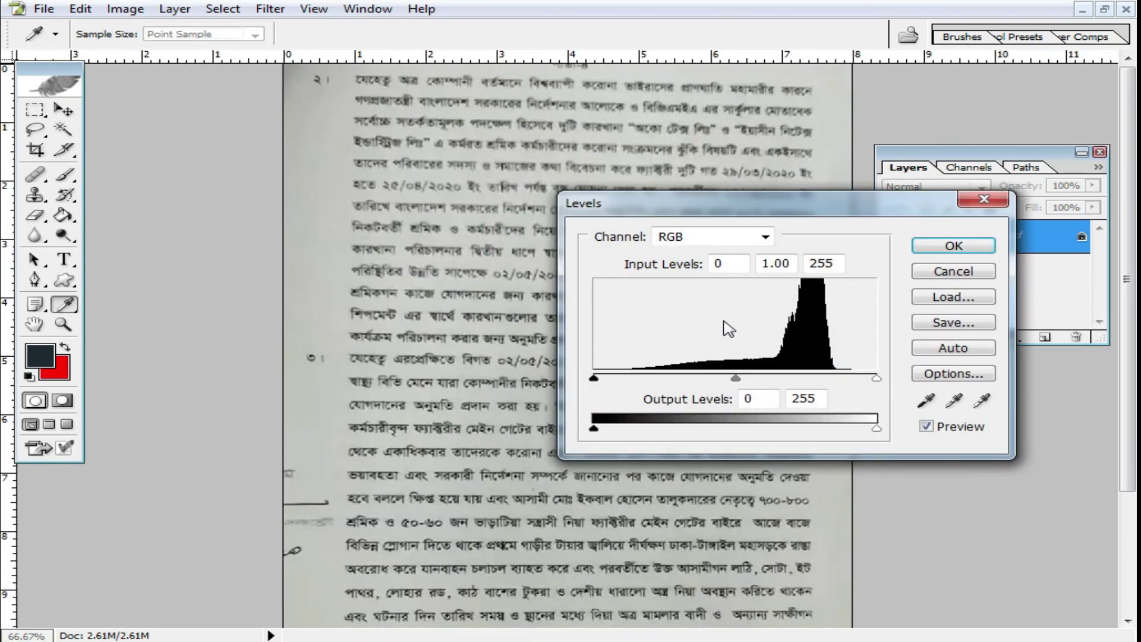
click(980, 405)
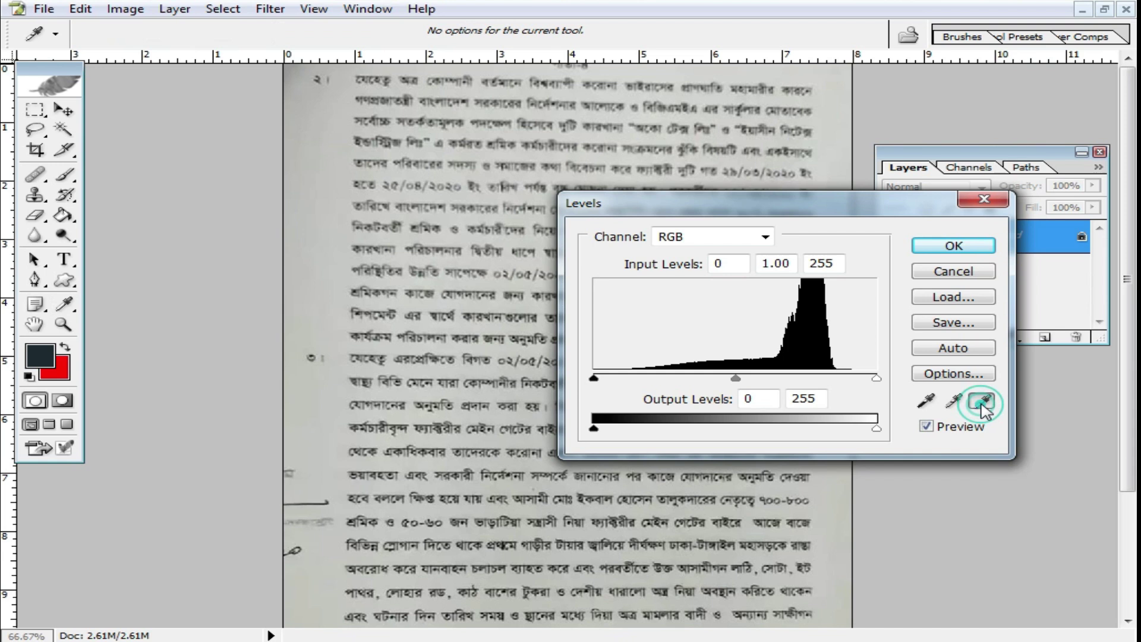
click(337, 180)
click(953, 246)
key(c)
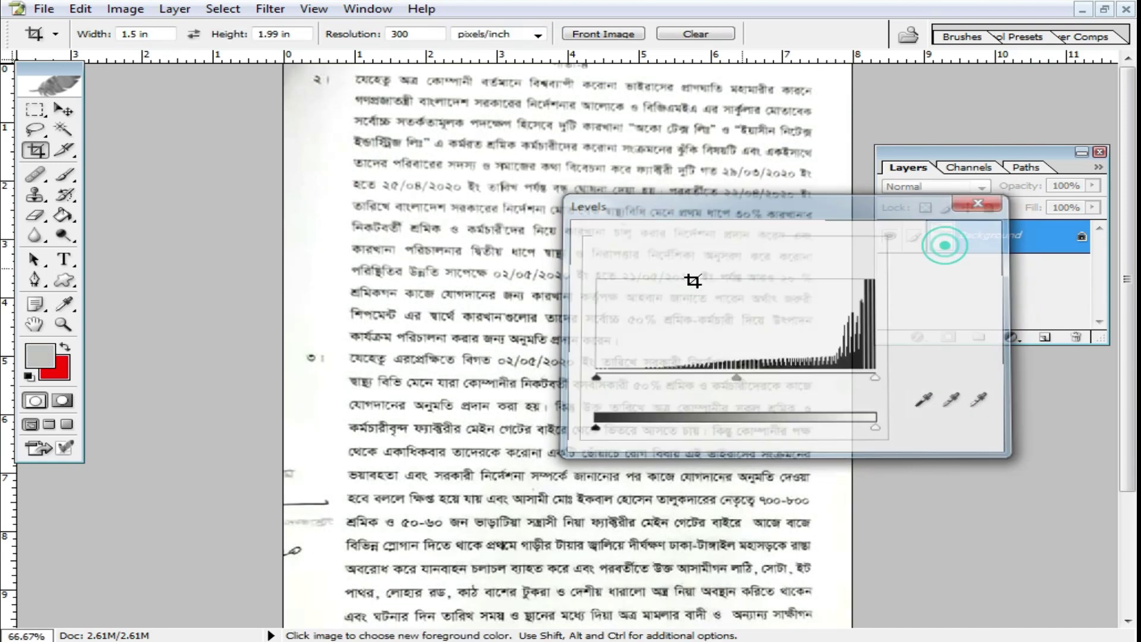
Examine the whitened Bengali text up close for legibility and background cleanliness.
scroll(592, 400, down, 1)
ctrl+click(560, 336)
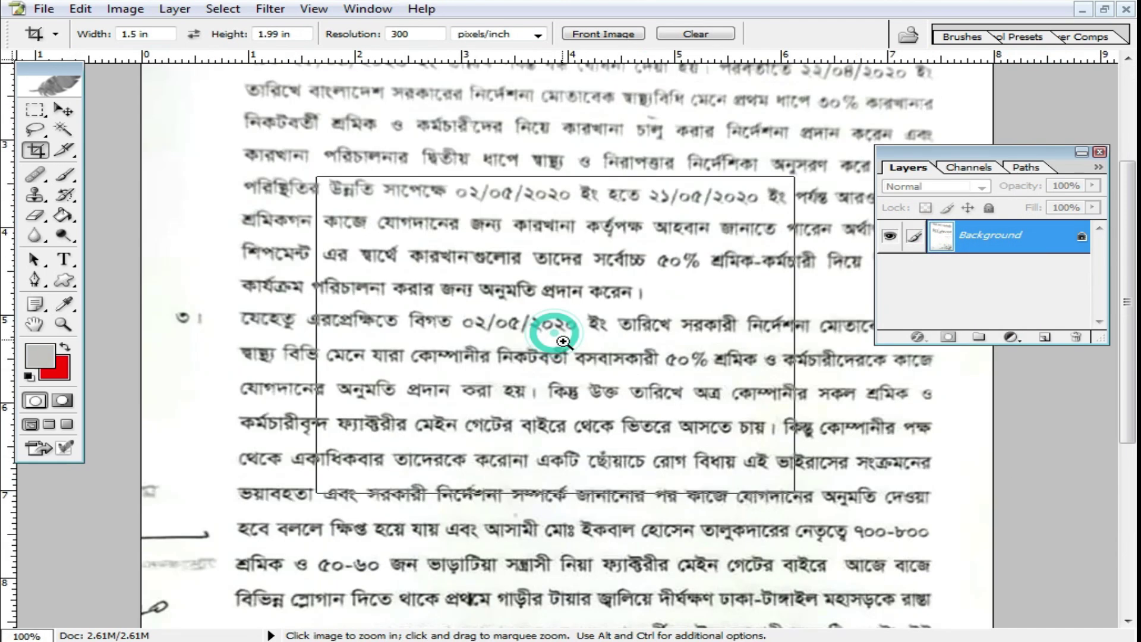
ctrl+click(561, 336)
drag(518, 228, 599, 475)
alt+click(555, 277)
alt+click(629, 311)
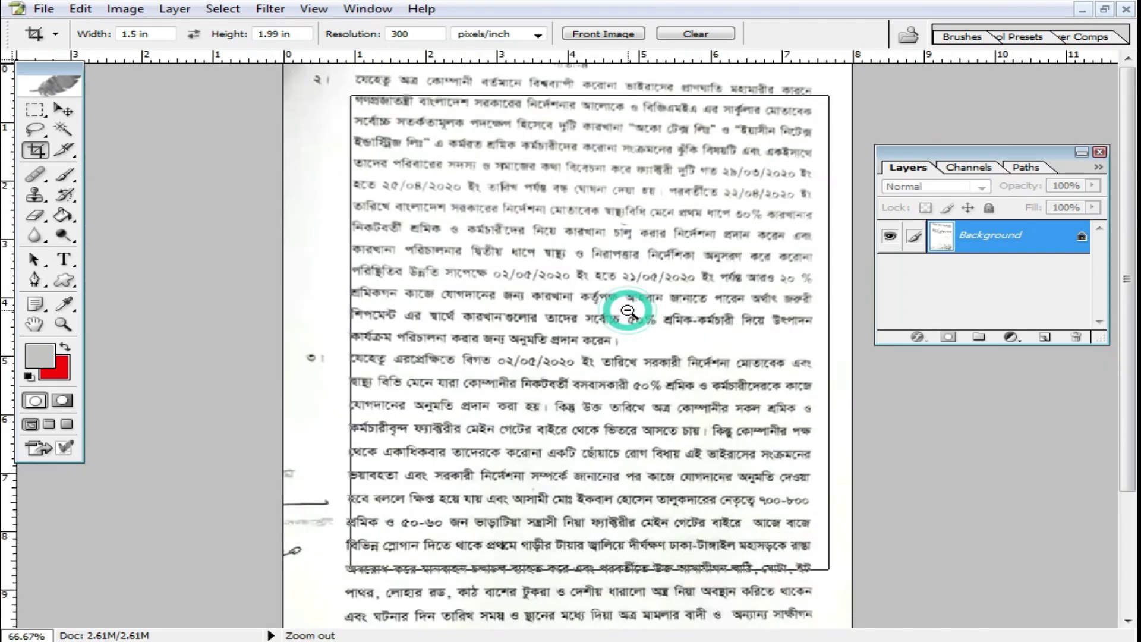
key(ctrl+0)
scroll(636, 312, up, 2)
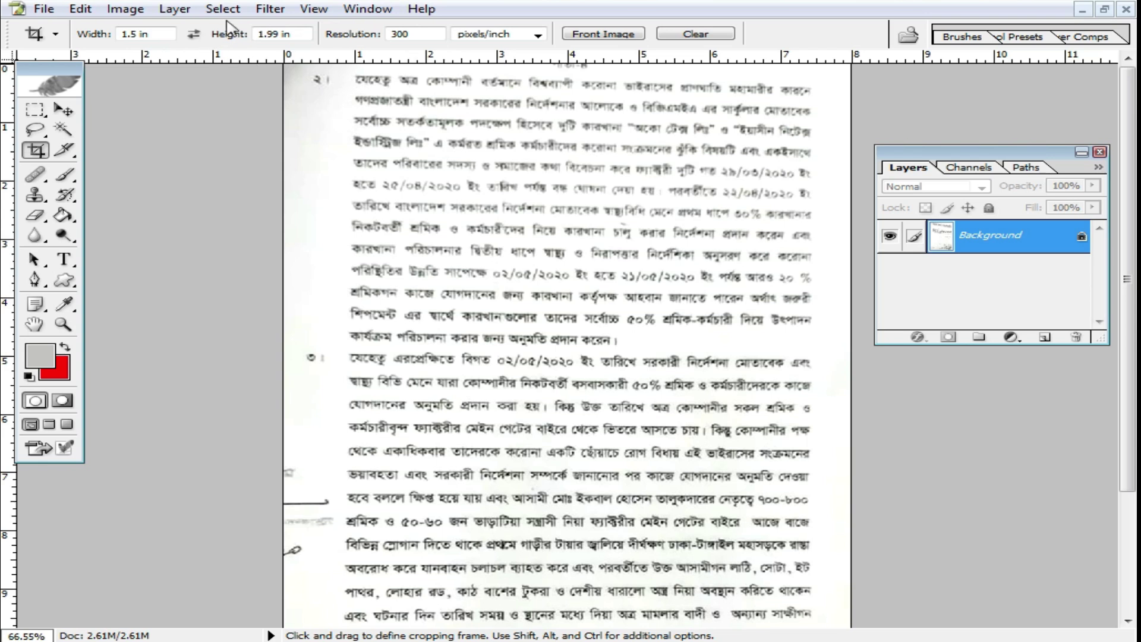
Sharpen the Bengali page with Unsharp Mask at Amount 134%, Radius 7.7 pixels and Threshold 0.
click(270, 13)
mouse_move(351, 288)
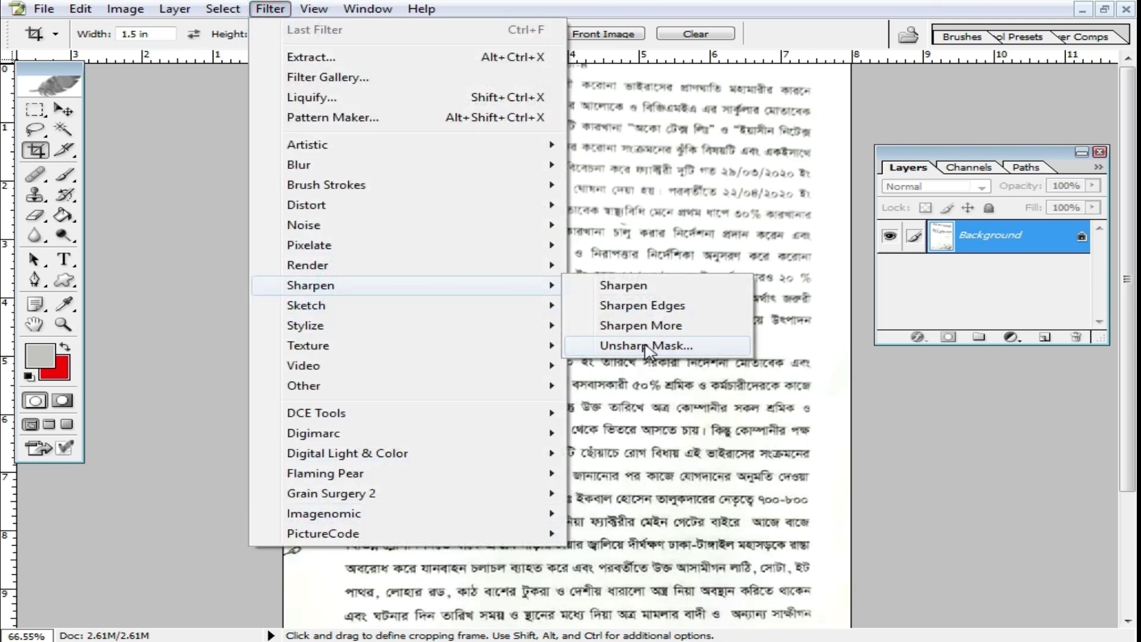
click(646, 345)
drag(494, 411, 682, 411)
drag(426, 453, 518, 452)
mouse_move(624, 410)
mouse_down()
mouse_move(602, 412)
mouse_move(612, 412)
mouse_up()
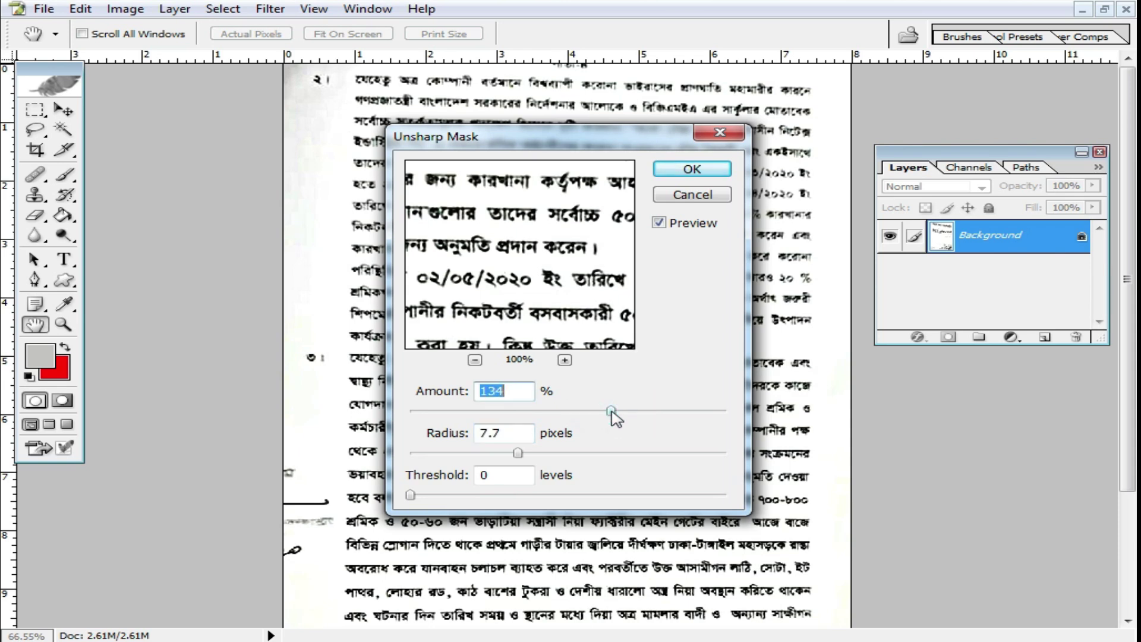
click(707, 171)
Examine the sharpened Bengali text both up close and as a whole page.
ctrl+click(554, 297)
ctrl+click(554, 296)
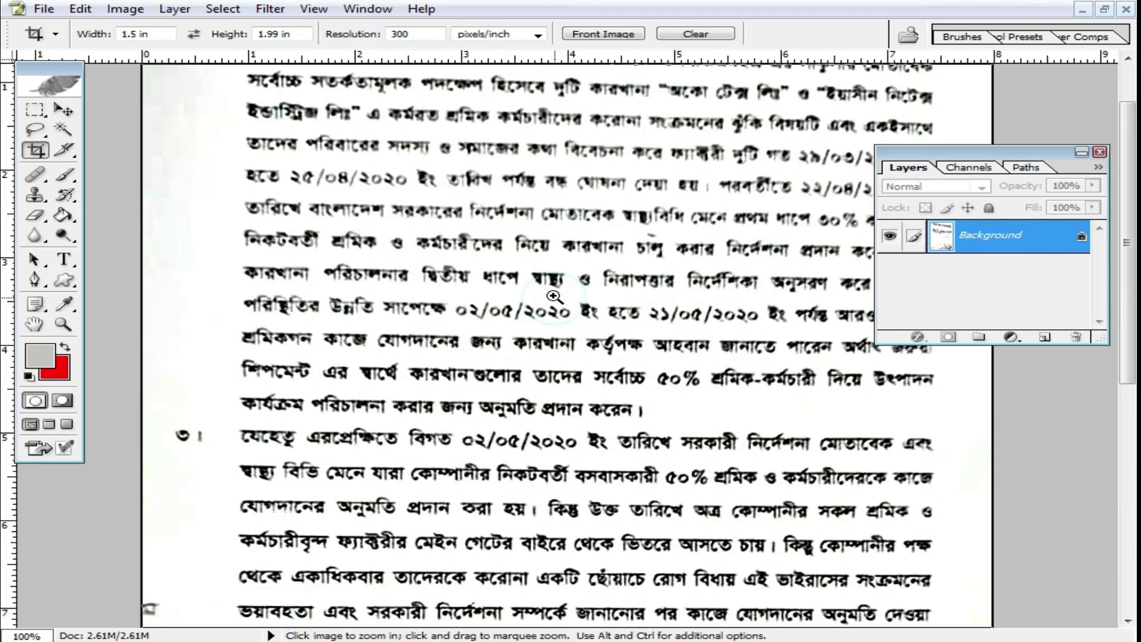
ctrl+click(554, 296)
ctrl+alt+click(559, 301)
ctrl+alt+click(570, 304)
ctrl+alt+click(579, 305)
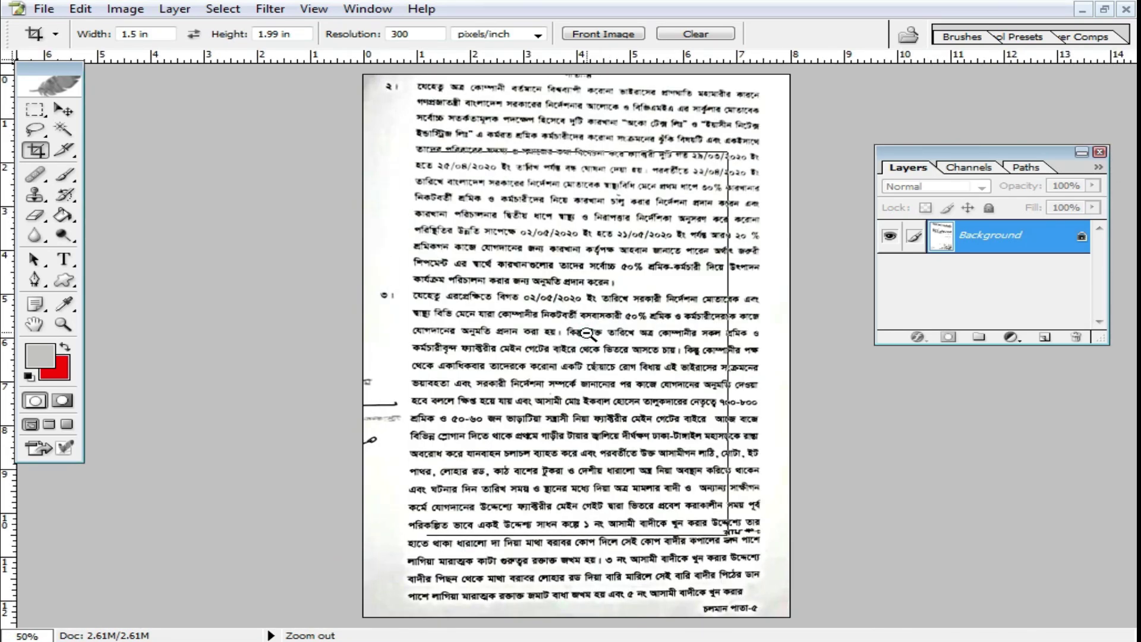
ctrl+alt+click(587, 333)
ctrl+alt+click(588, 332)
Activate the Burn tool and examine the sharpened lines in the middle of the Bengali page at up to 200%.
key(o)
ctrl+click(586, 346)
ctrl+click(586, 354)
ctrl+click(583, 354)
ctrl+click(576, 352)
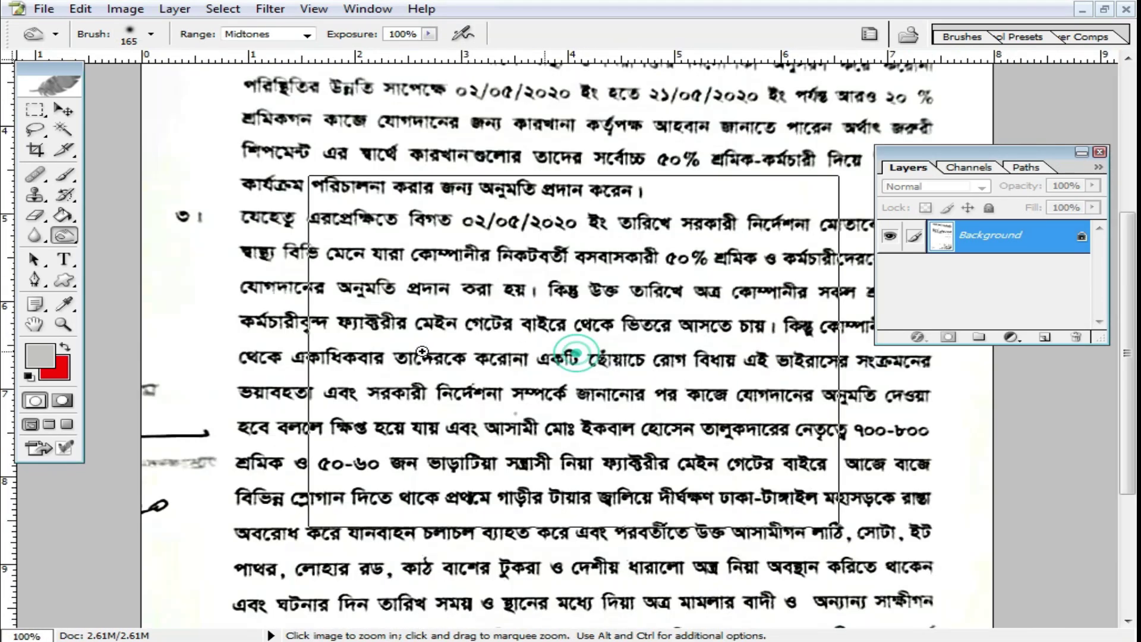
drag(383, 362, 701, 438)
drag(357, 339, 505, 363)
drag(242, 339, 404, 347)
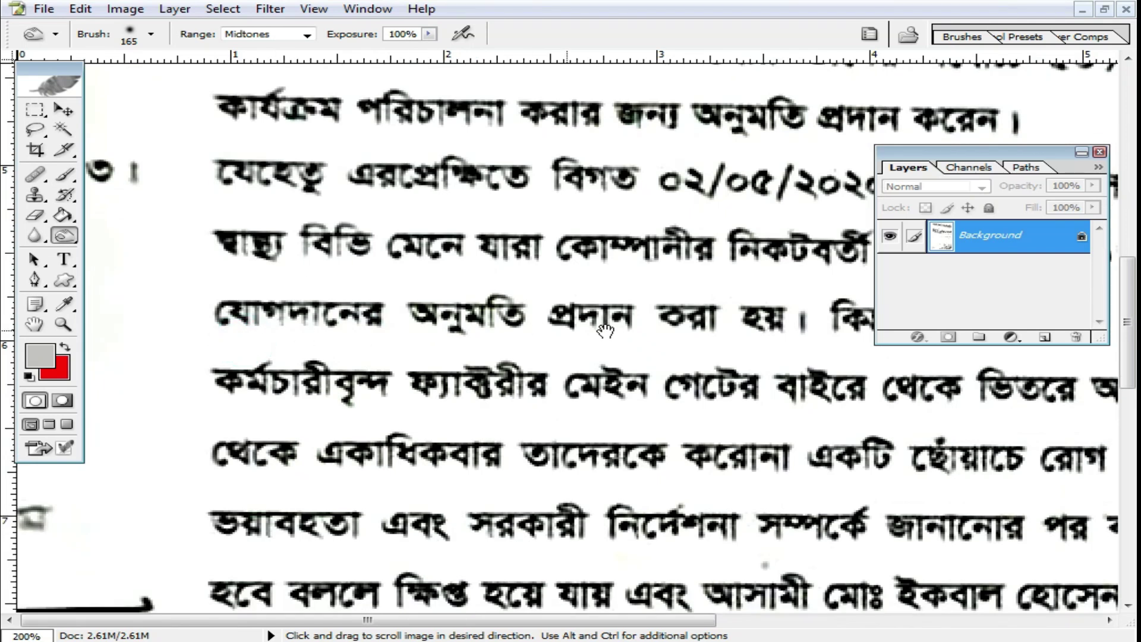
ctrl+alt+click(640, 326)
ctrl+alt+click(646, 326)
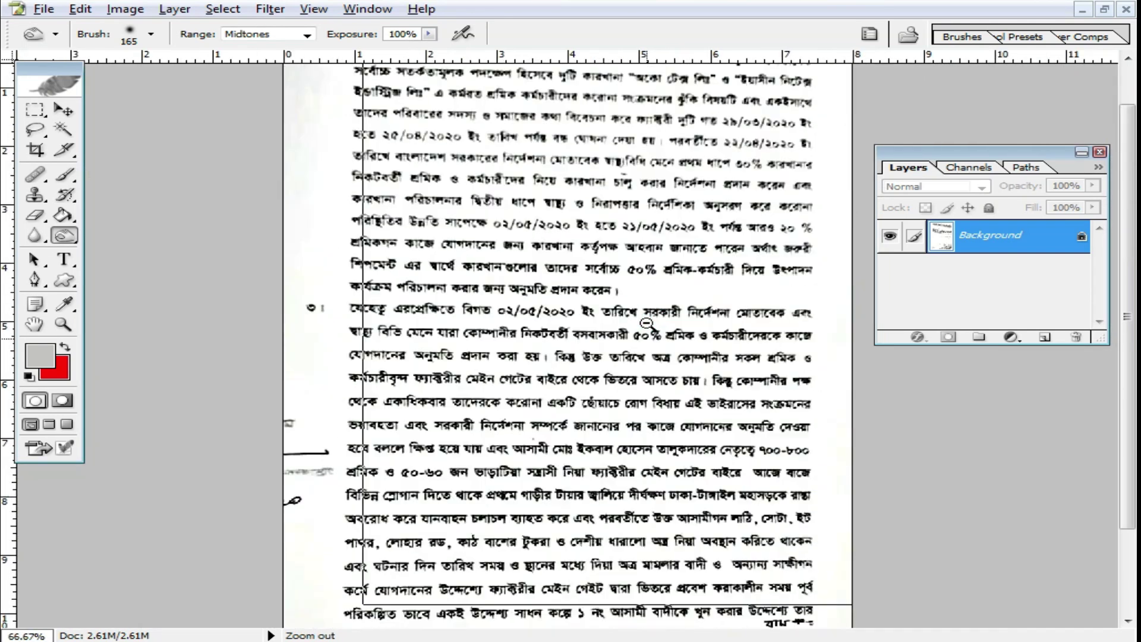
ctrl+alt+click(648, 323)
Switch back to the color resume document.
key(ctrl+0)
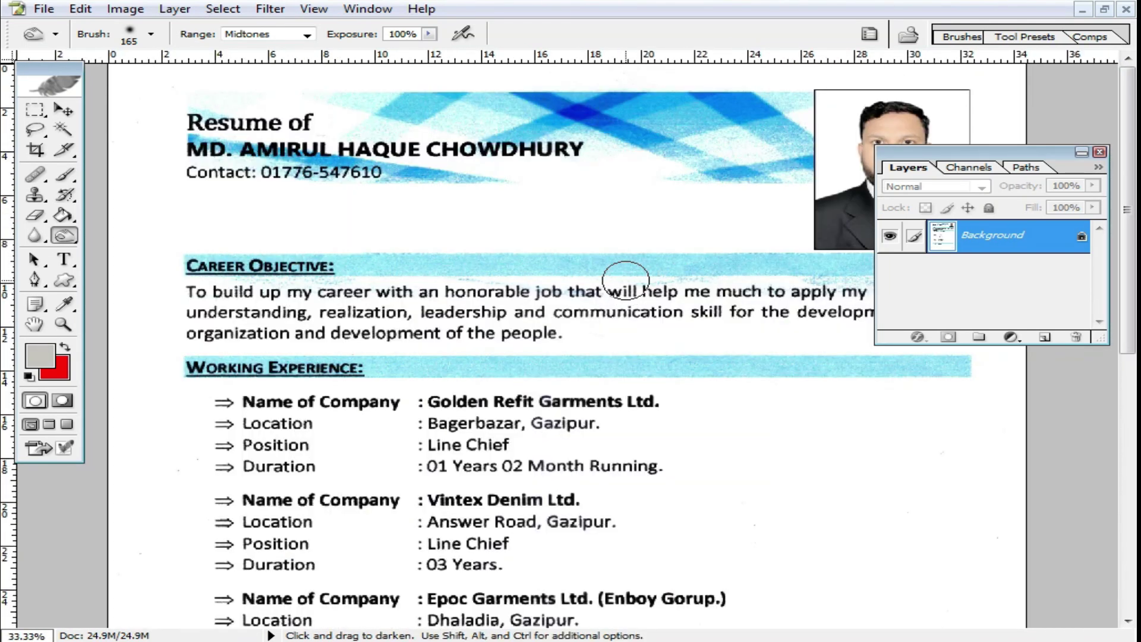
scroll(625, 279, down, 1)
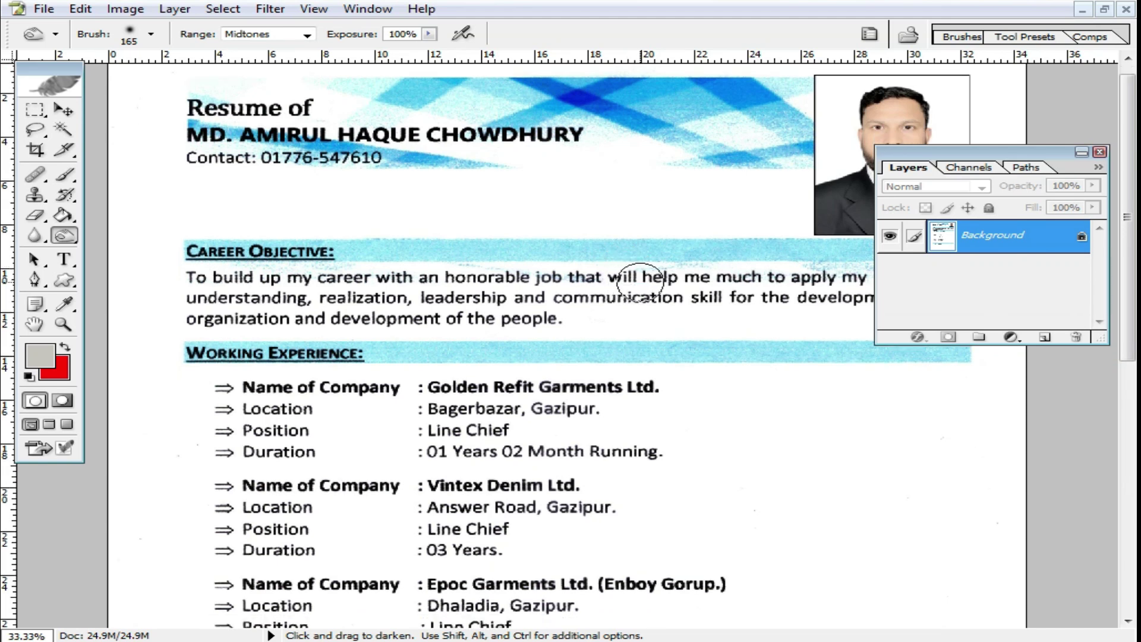